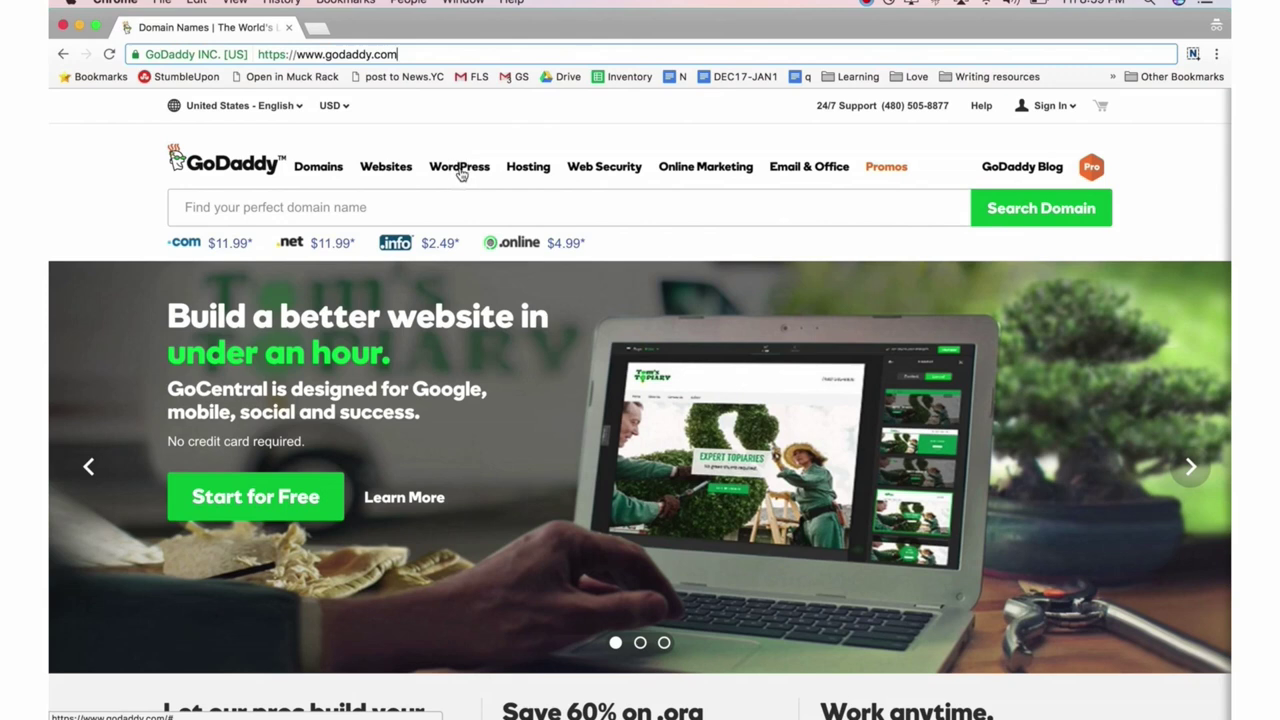
# Open GoDaddy's WordPress Hosting page and dismiss the chat popup.
pyautogui.moveTo(461, 175)
pyautogui.click(505, 287)
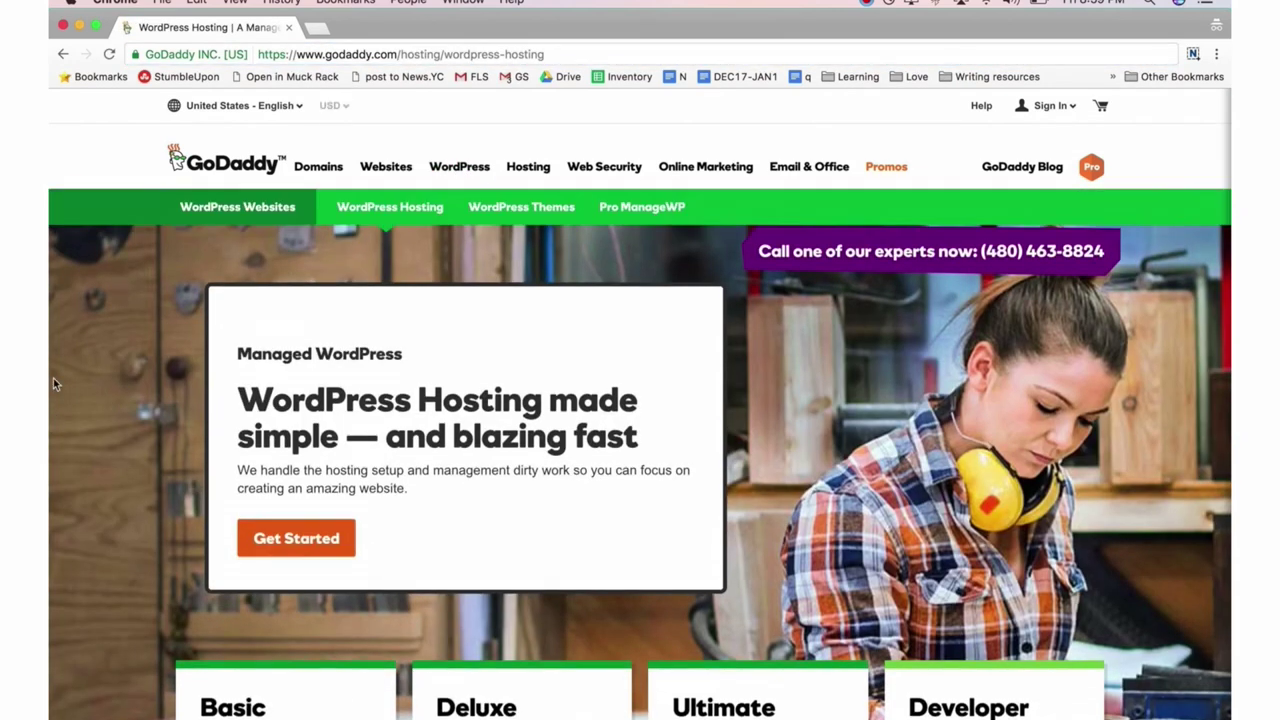
pyautogui.scroll(-3, 54, 380)
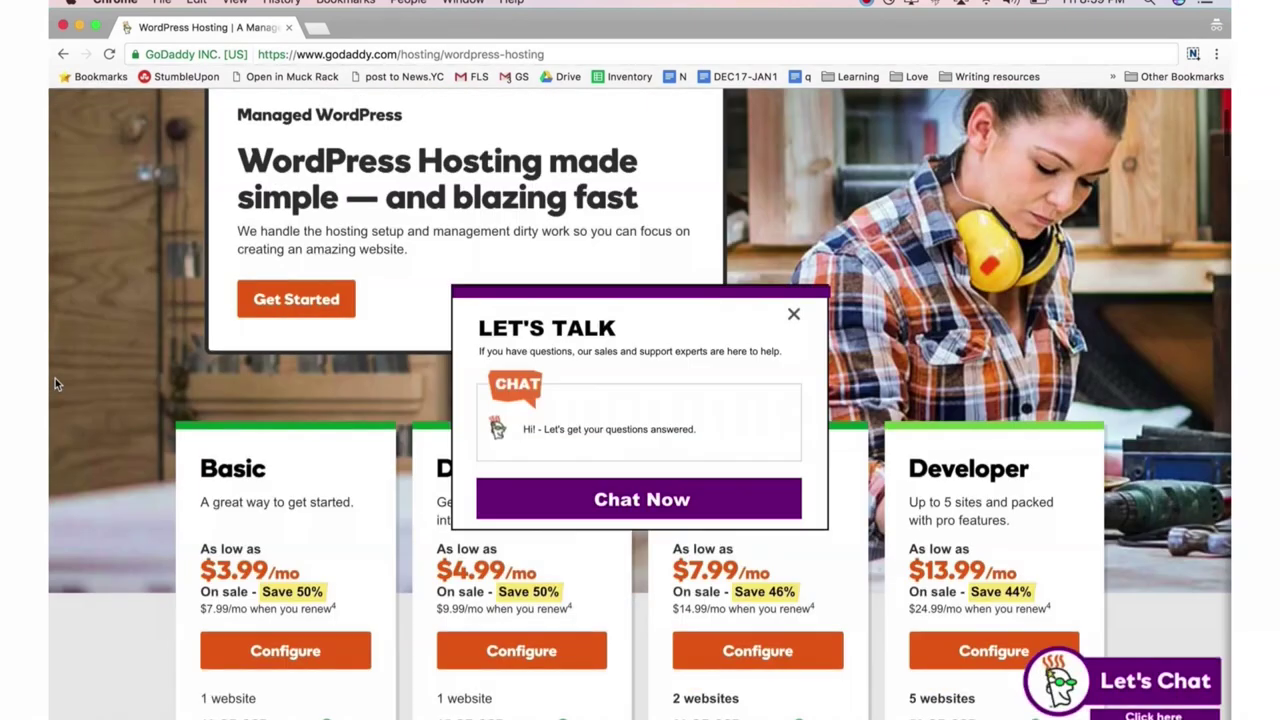
pyautogui.scroll(-3, 55, 378)
pyautogui.click(794, 314)
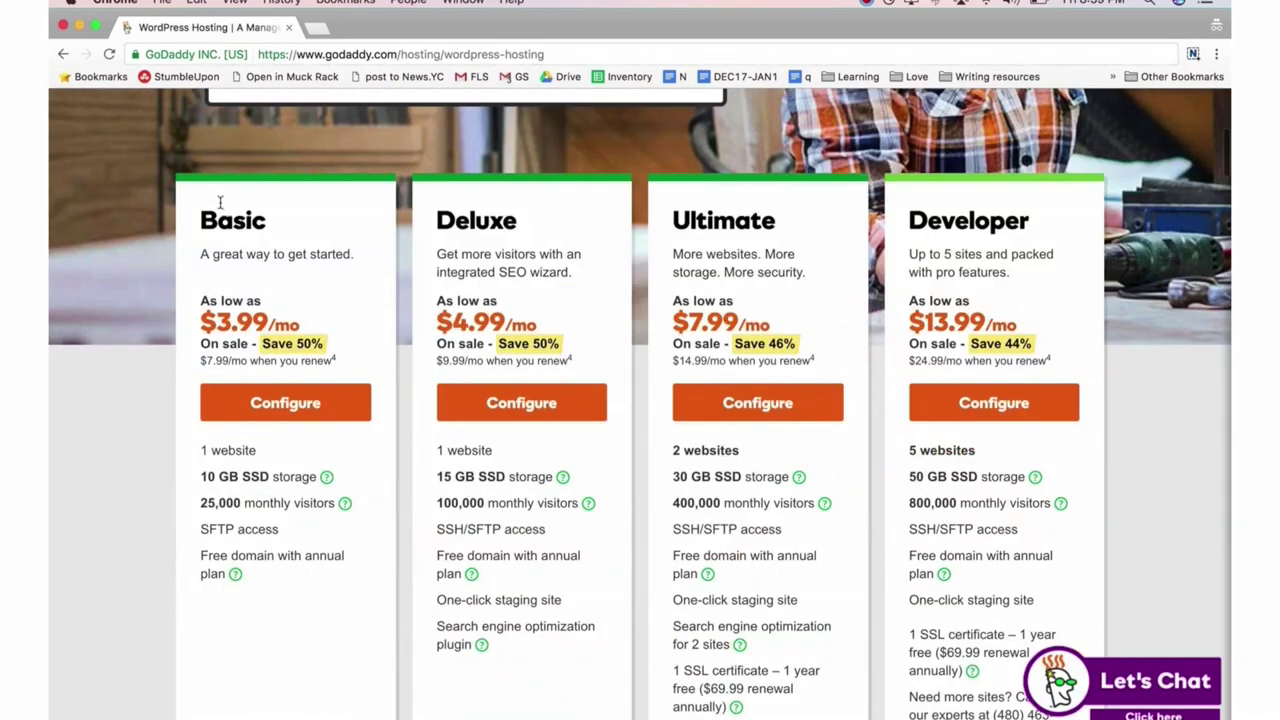
# Configure the Basic WordPress plan and skip the add-ons to the free-domain offer.
pyautogui.click(288, 404)
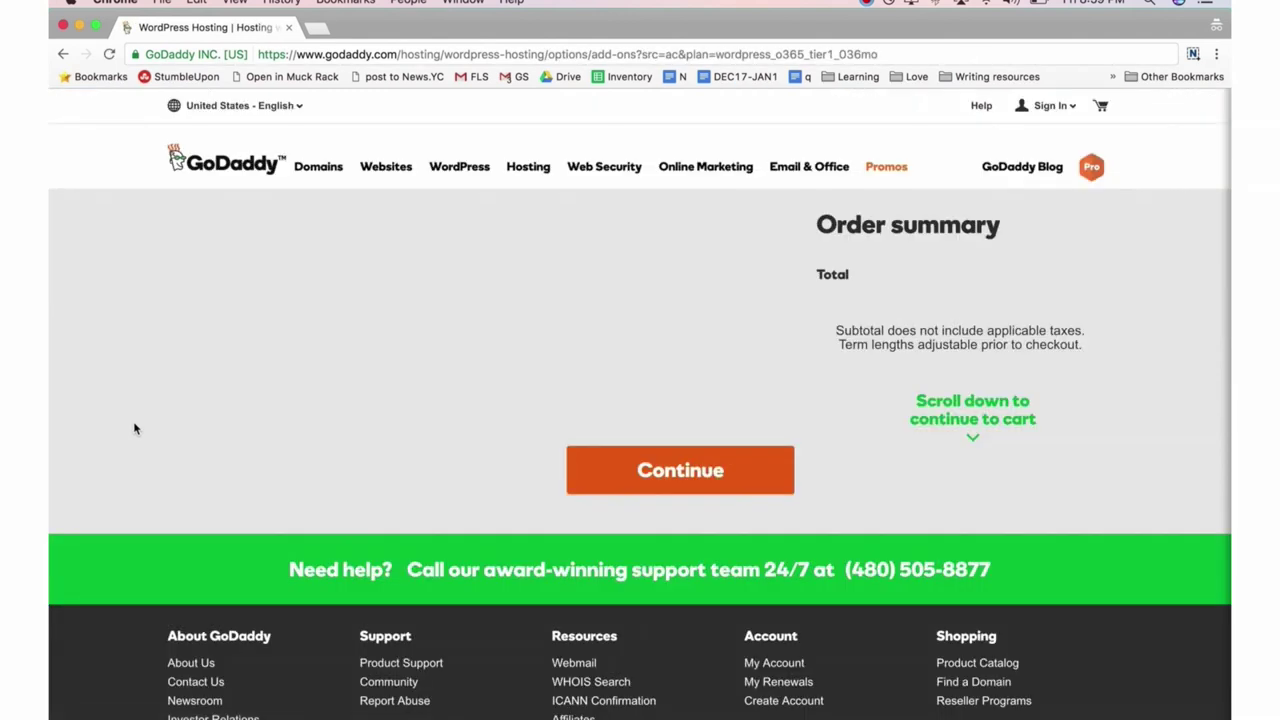
pyautogui.scroll(-1, 134, 428)
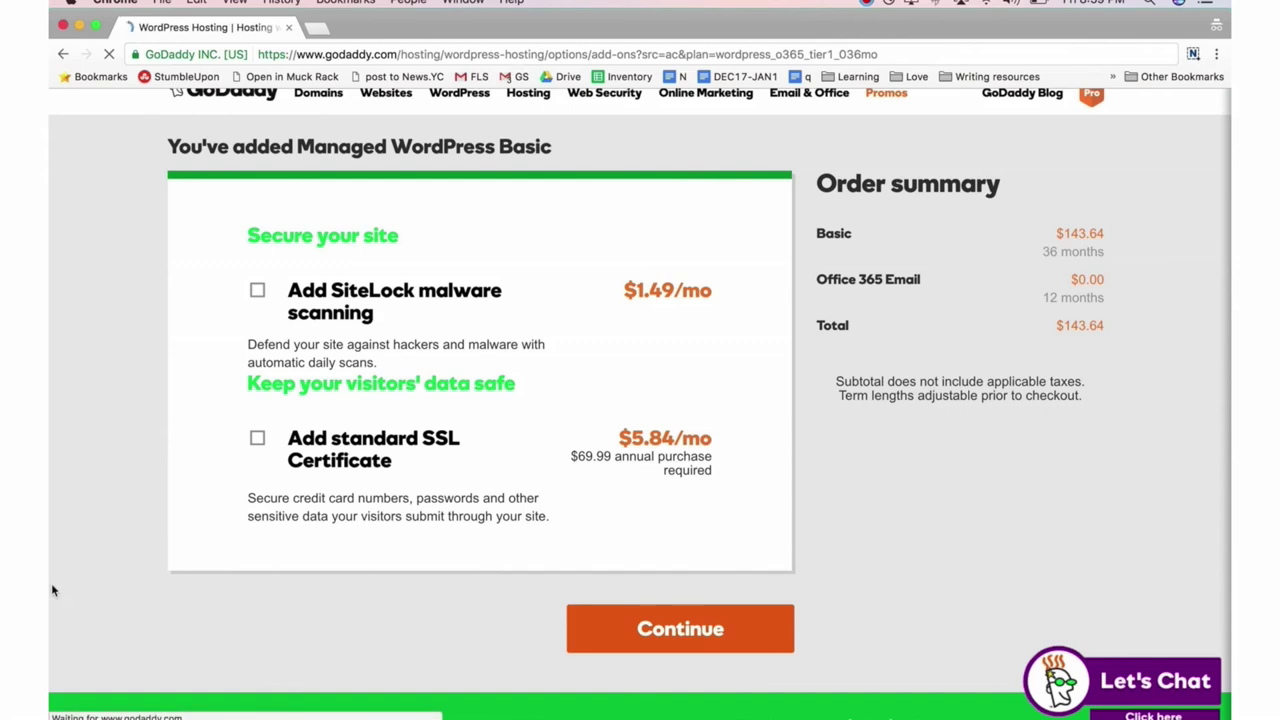
pyautogui.click(592, 648)
pyautogui.click(477, 307)
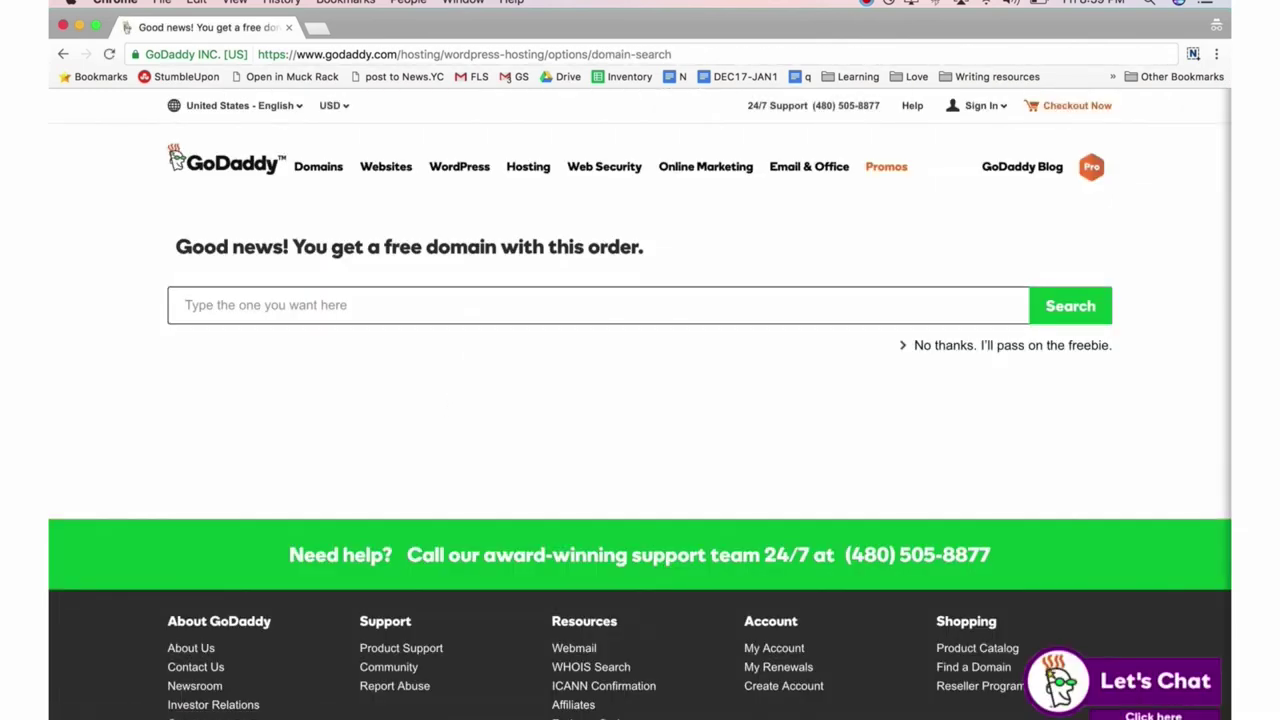
# Search for 'unicornsloveme' and select unicornsloveme.com as the free domain.
pyautogui.write('unicornsloveme')
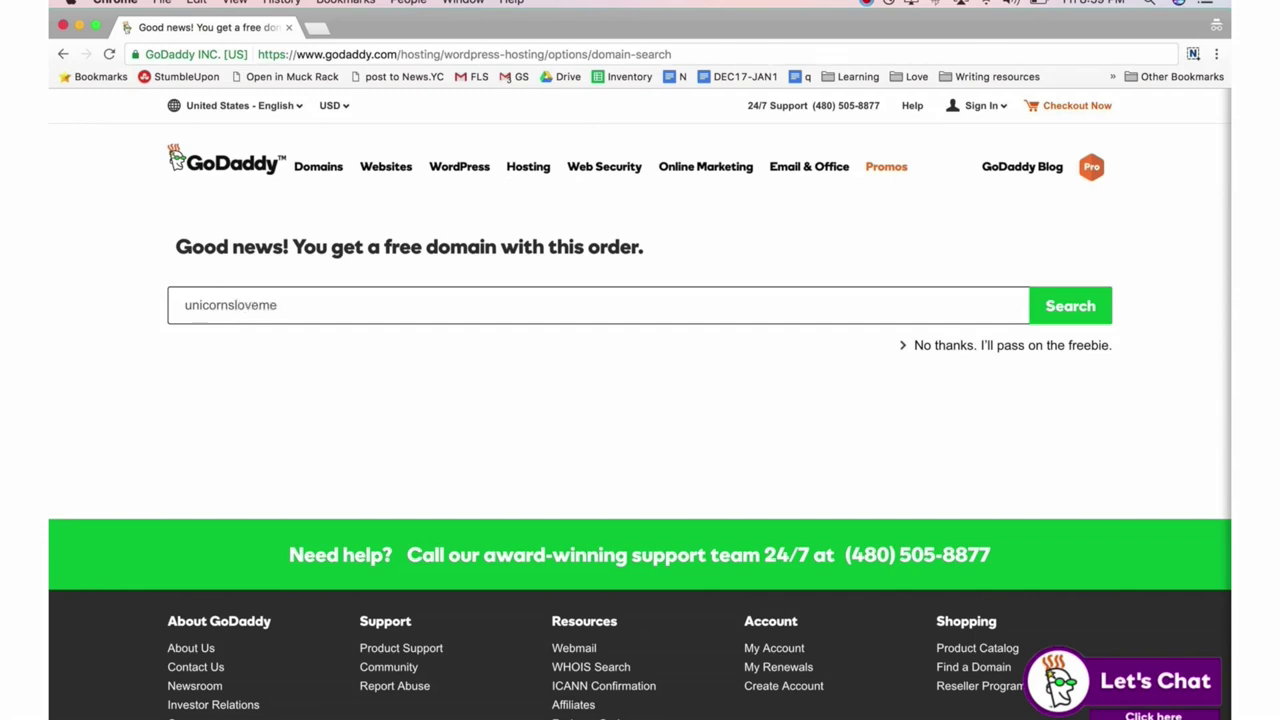
pyautogui.press('Return')
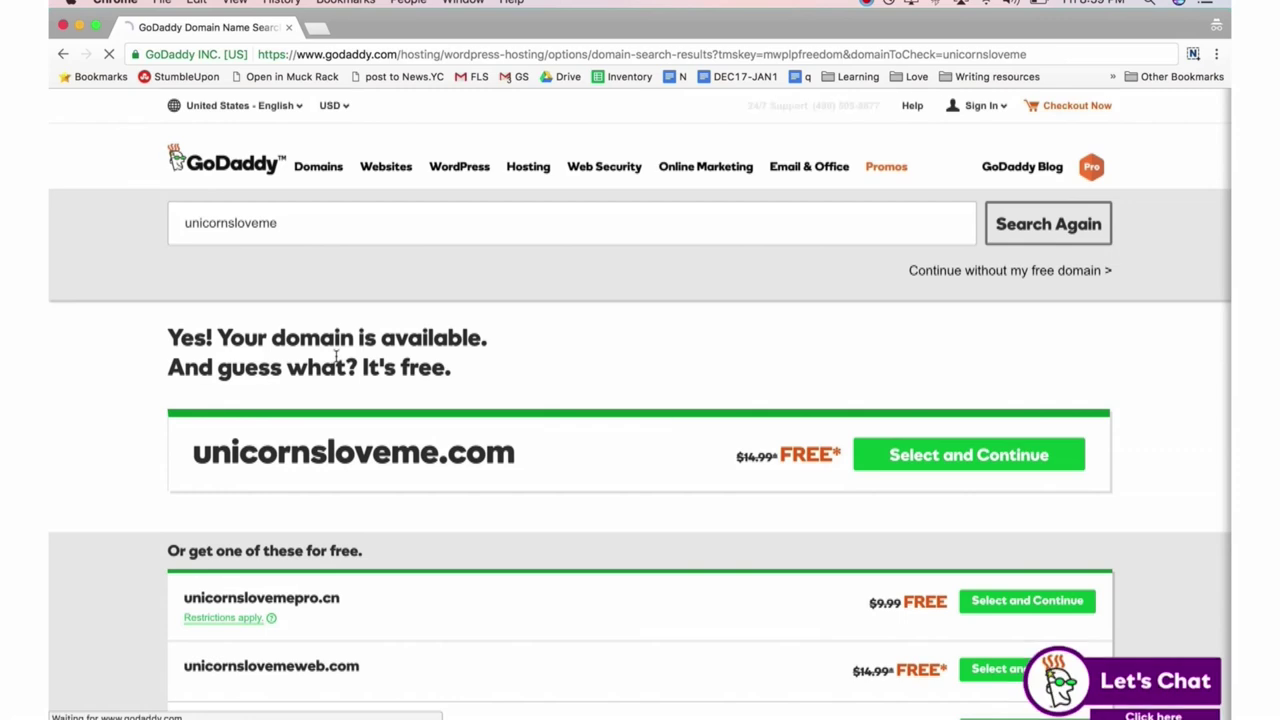
pyautogui.click(891, 472)
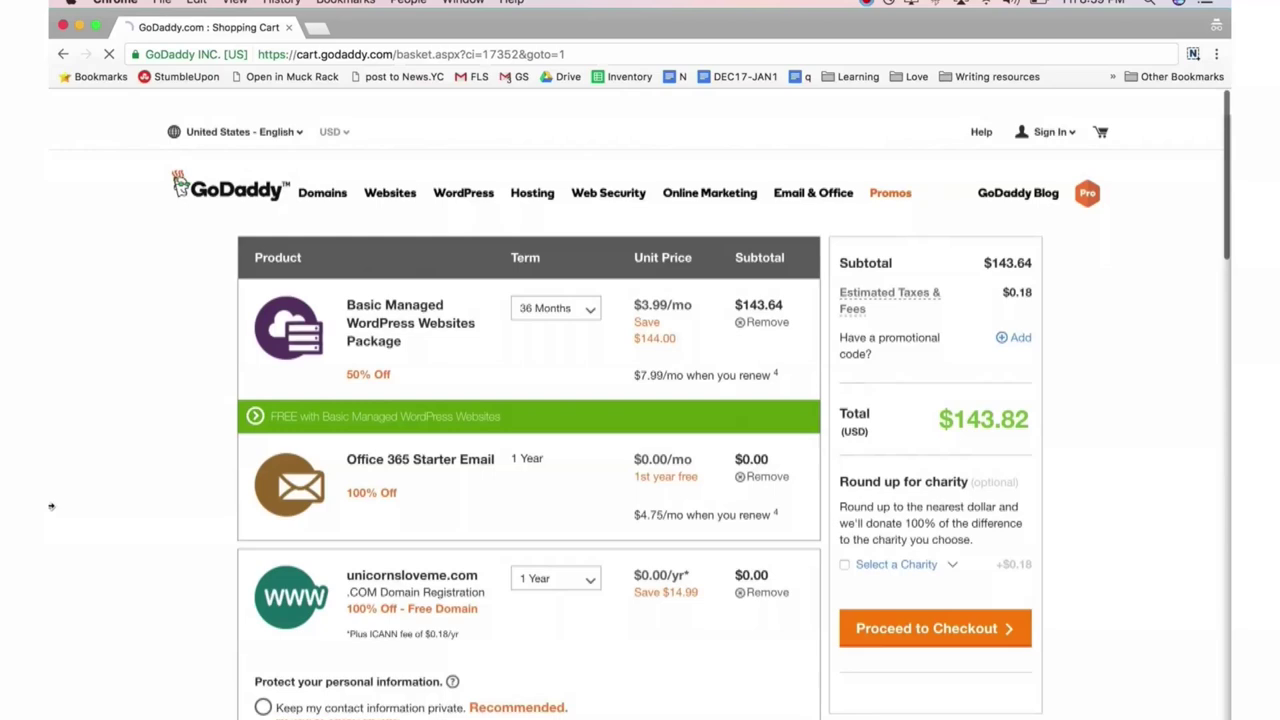
# Change the hosting term to 12 Months and open the promotional code field.
pyautogui.click(539, 295)
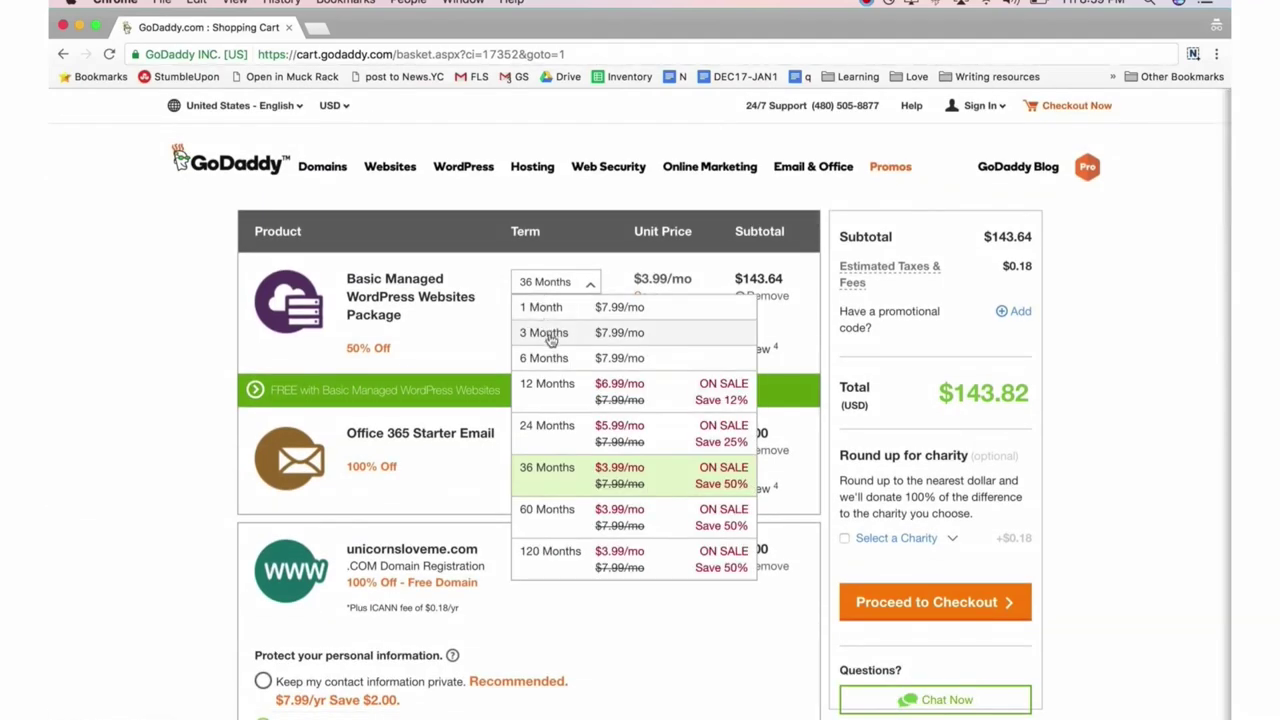
pyautogui.click(549, 388)
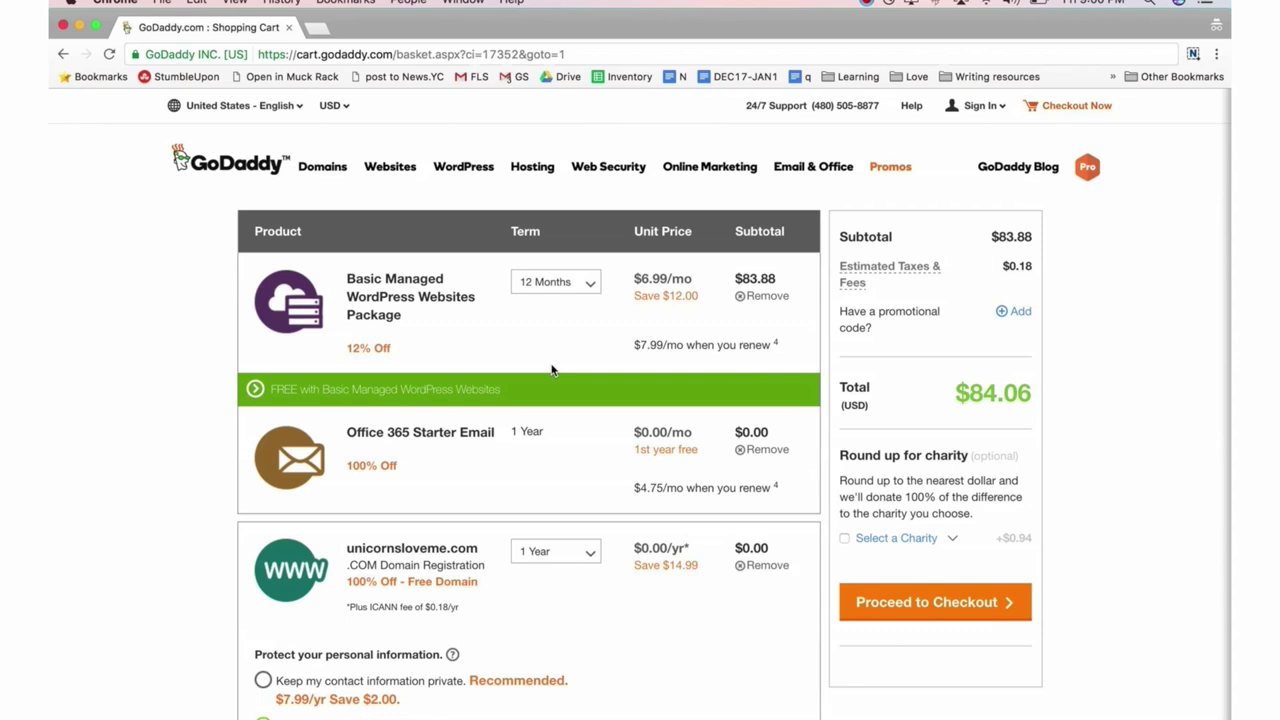
pyautogui.click(1015, 311)
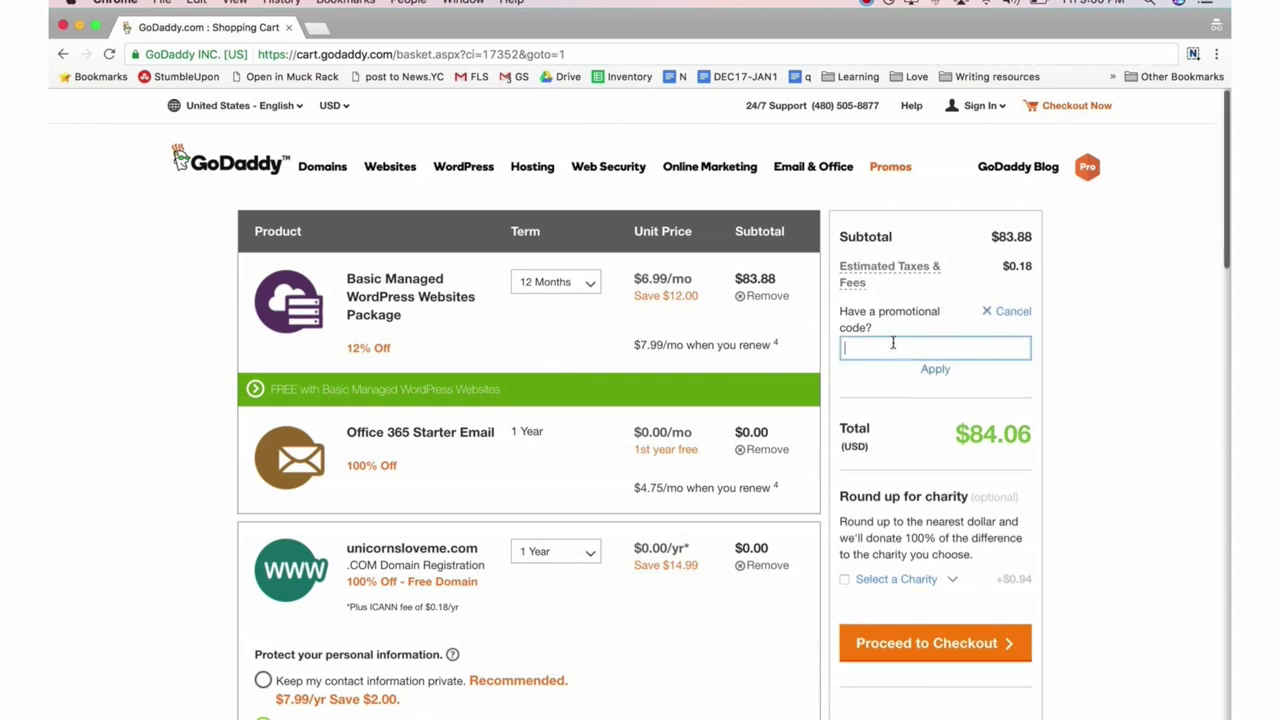
pyautogui.write('https://do')
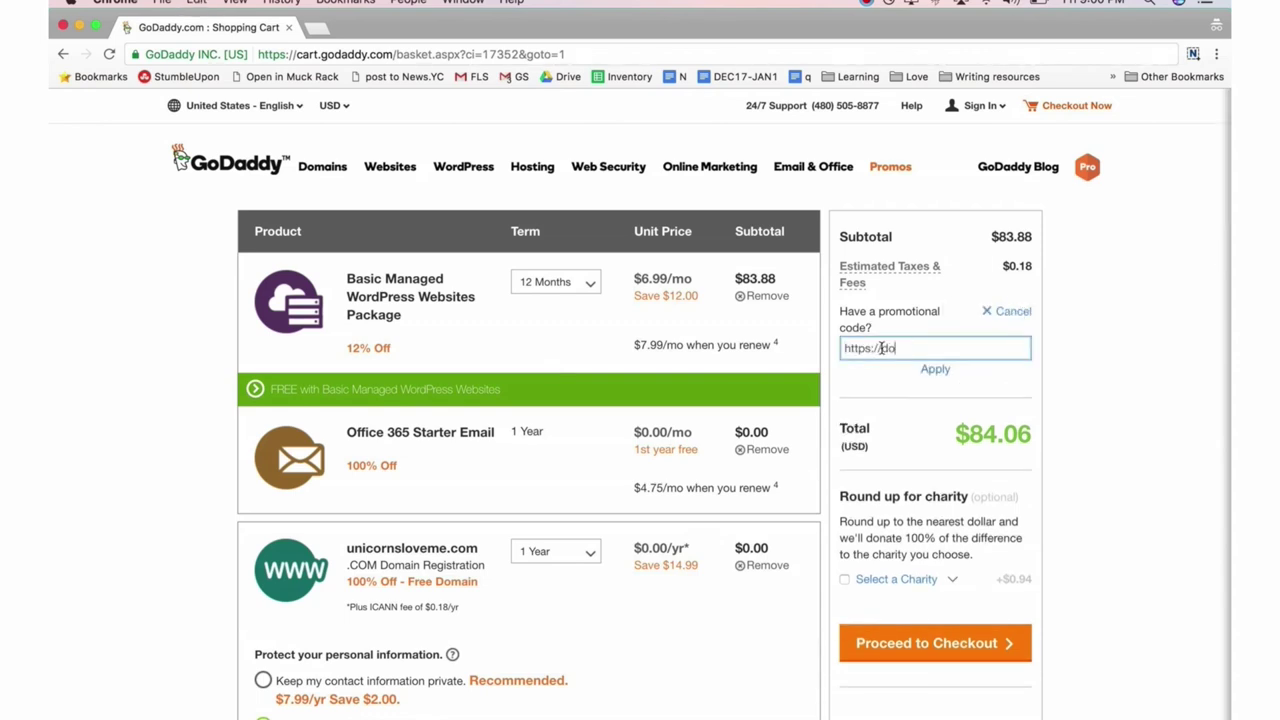
pyautogui.press('super+a')
pyautogui.press('BackSpace')
# Apply the promo code copied from the course notes and remove Office 365 email.
pyautogui.hotkey('ctrl', 'Right')
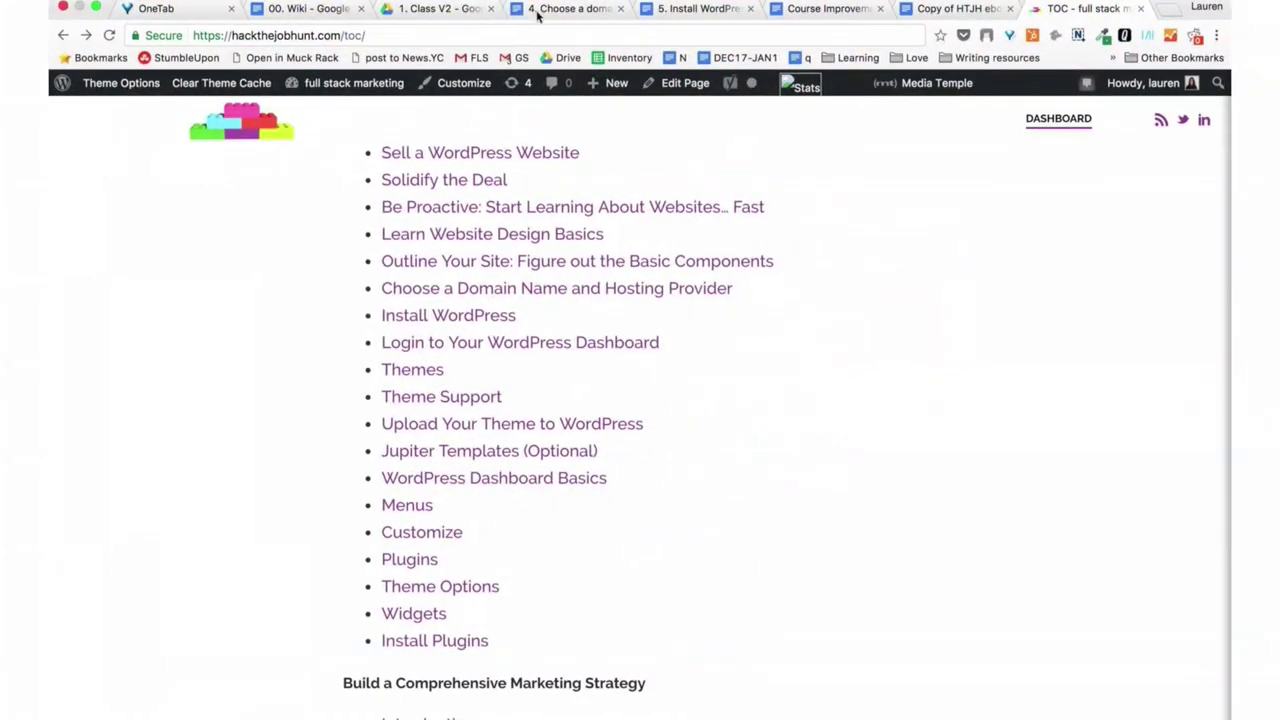
pyautogui.click(543, 12)
pyautogui.doubleClick(265, 432)
pyautogui.press('super+c')
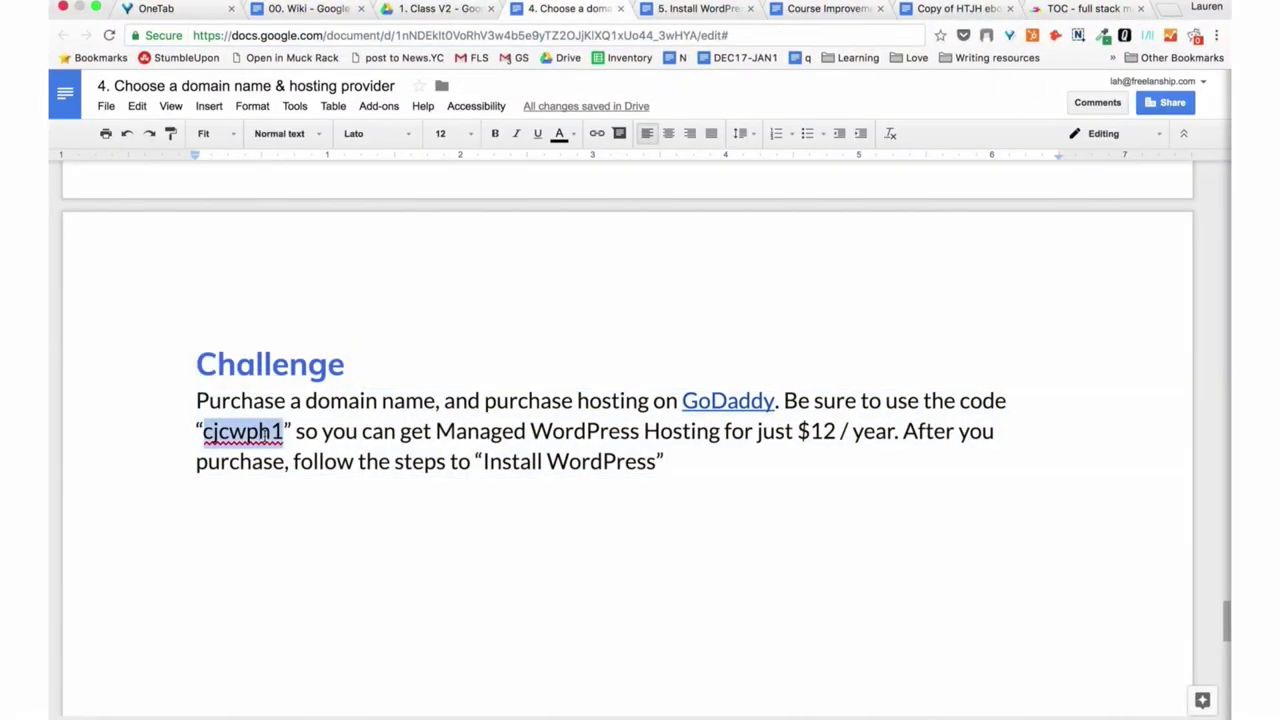
pyautogui.hotkey('ctrl', 'Left')
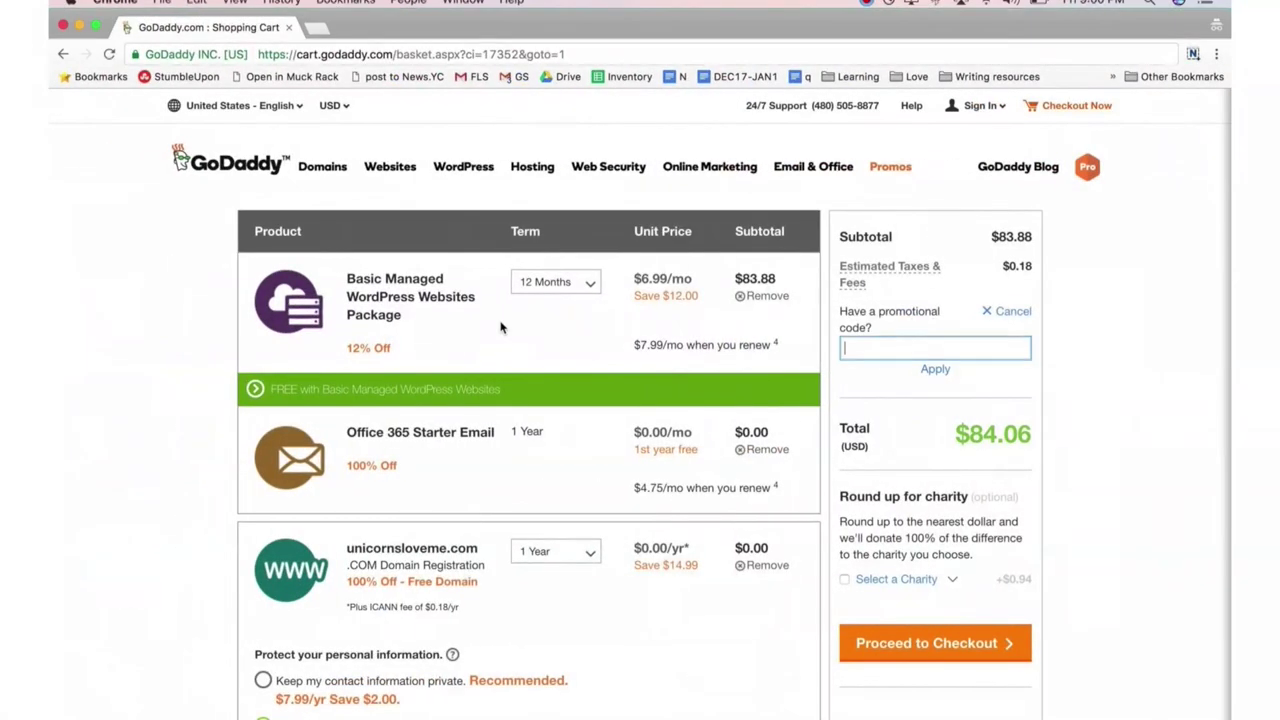
pyautogui.press('super+v')
pyautogui.click(940, 372)
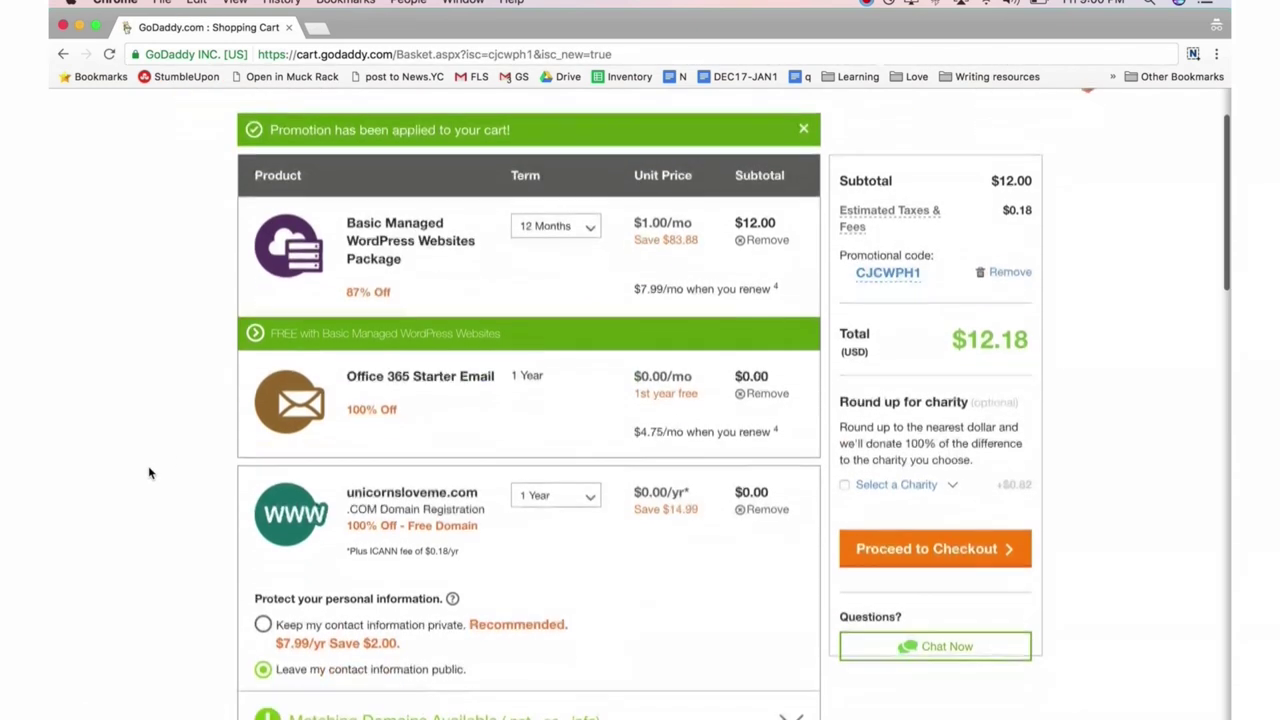
pyautogui.click(762, 386)
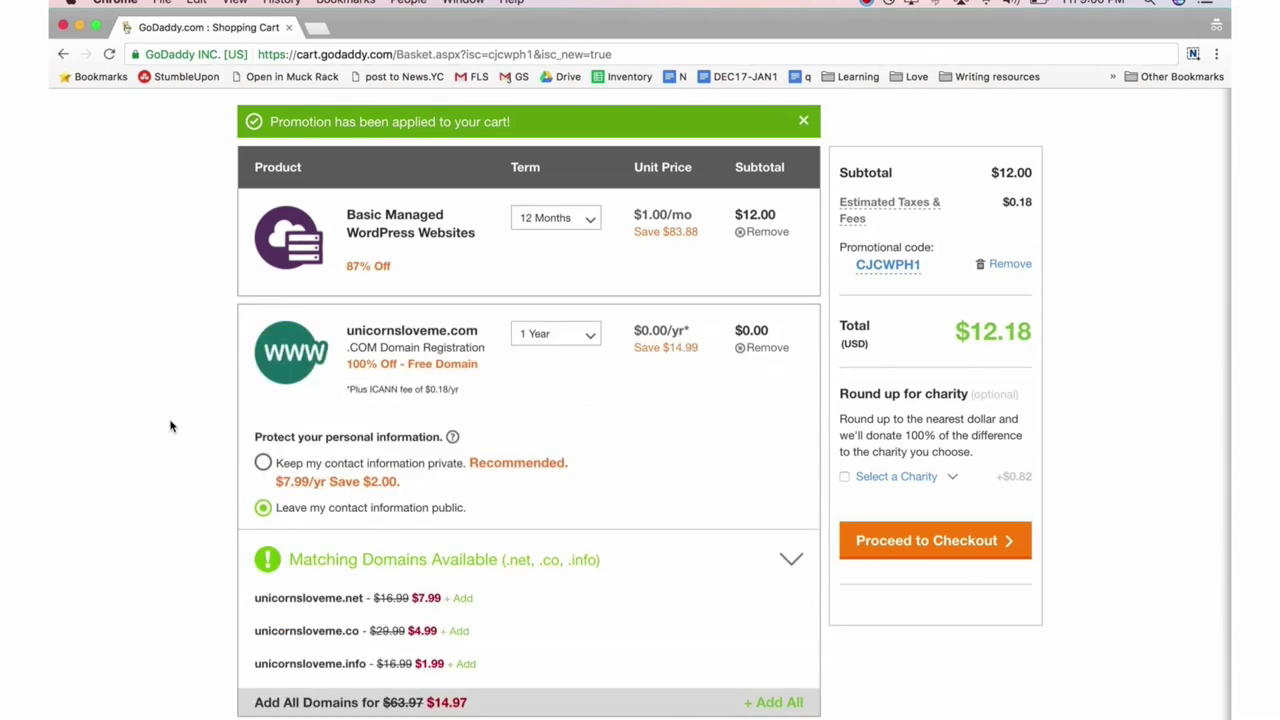
pyautogui.scroll(-1, 171, 423)
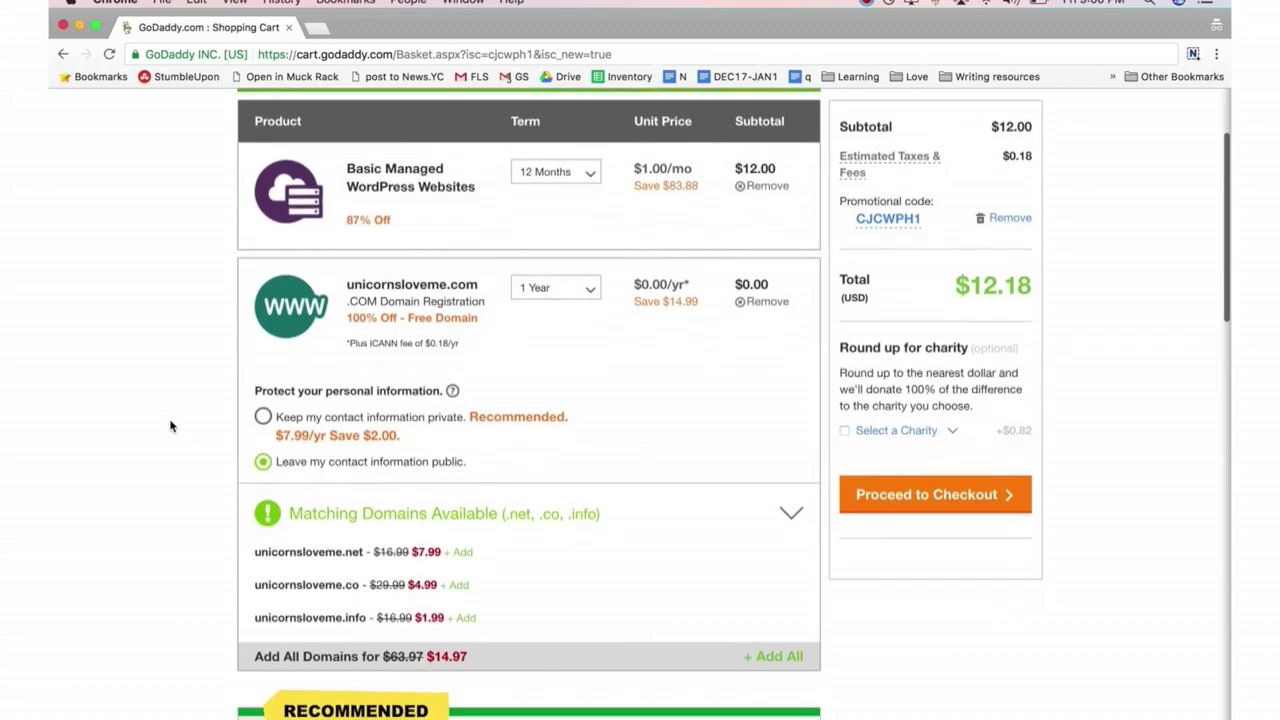
# Proceed to checkout and sign in with the saved account login.
pyautogui.click(982, 515)
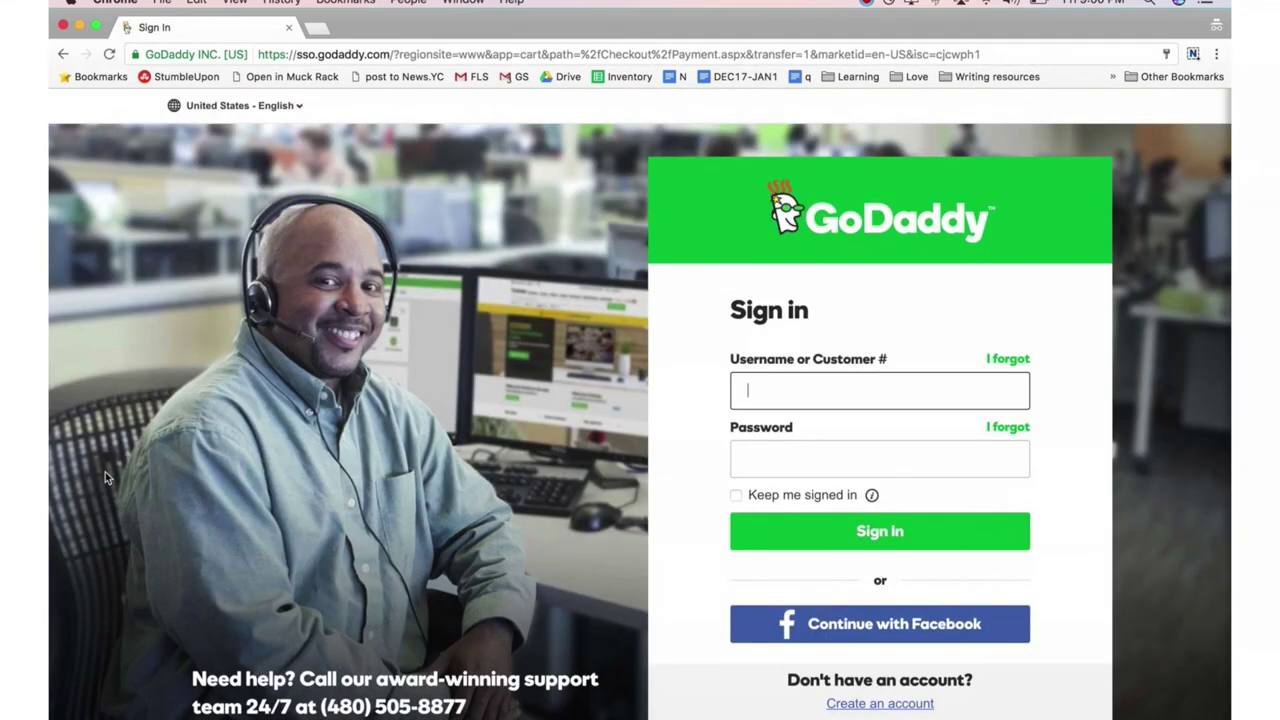
pyautogui.click(803, 380)
pyautogui.click(800, 417)
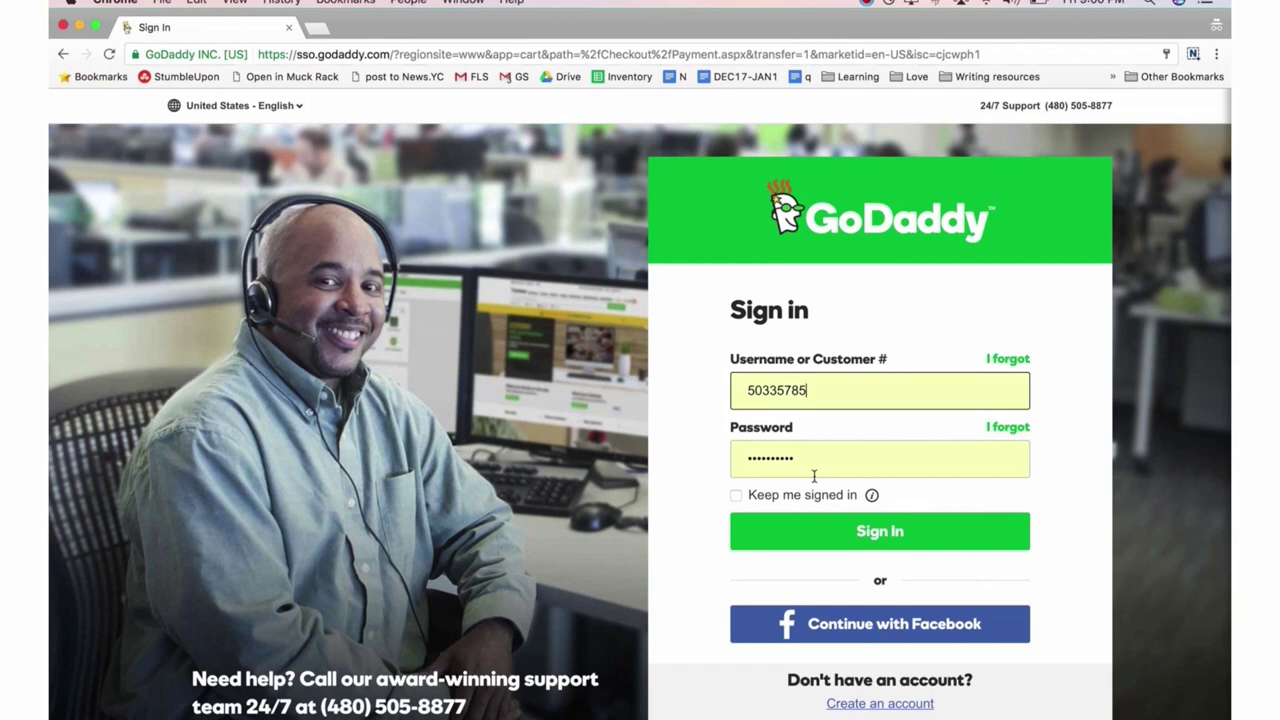
pyautogui.click(833, 537)
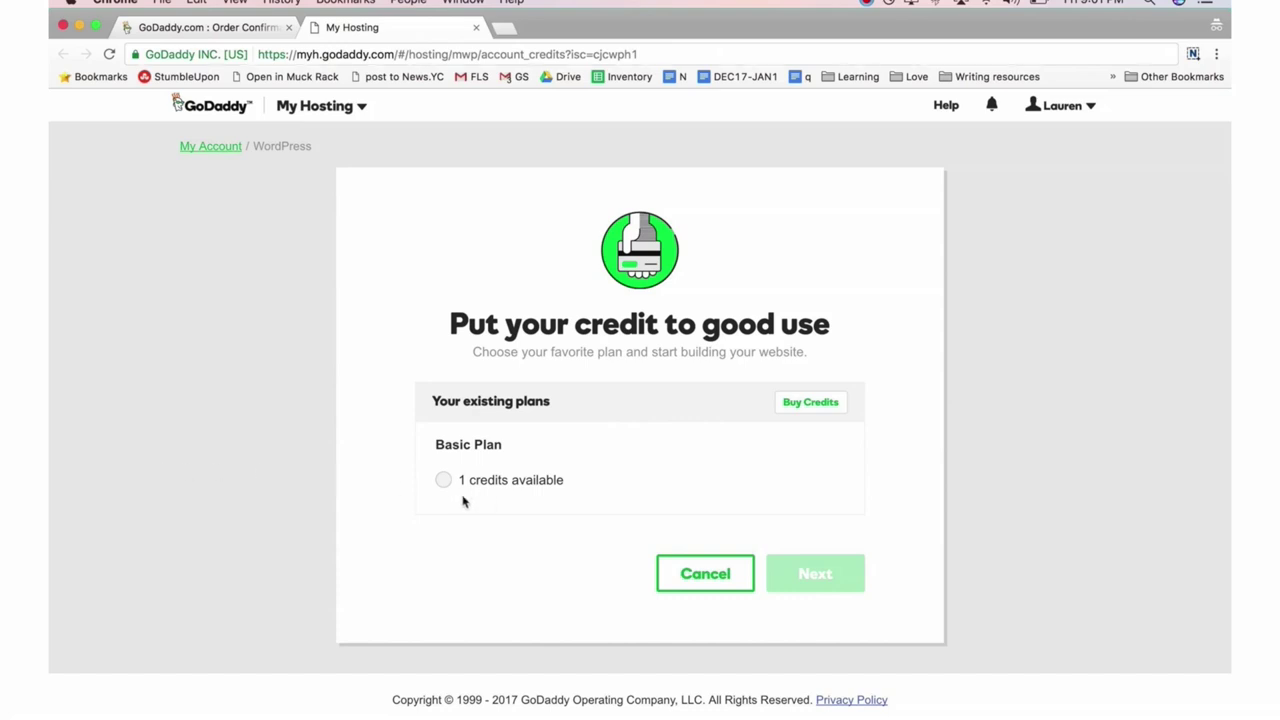
# Use the available Basic Plan credit to set up a brand new site.
pyautogui.click(481, 485)
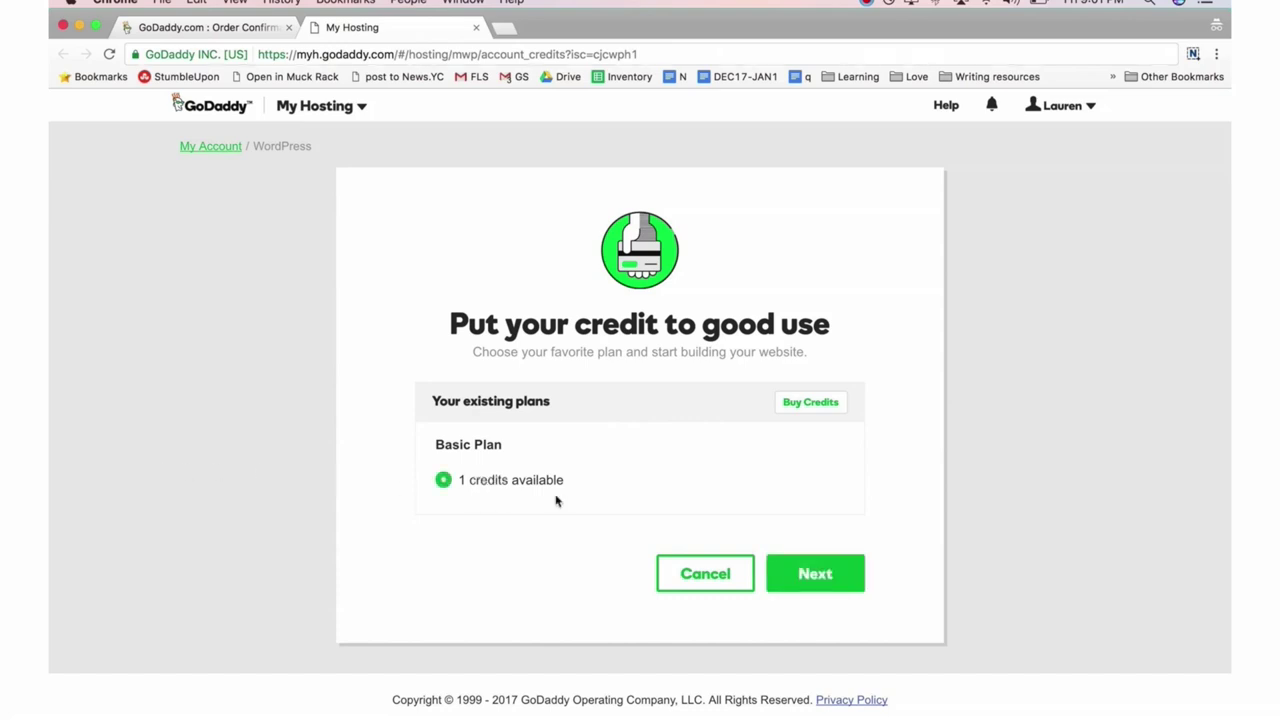
pyautogui.click(820, 577)
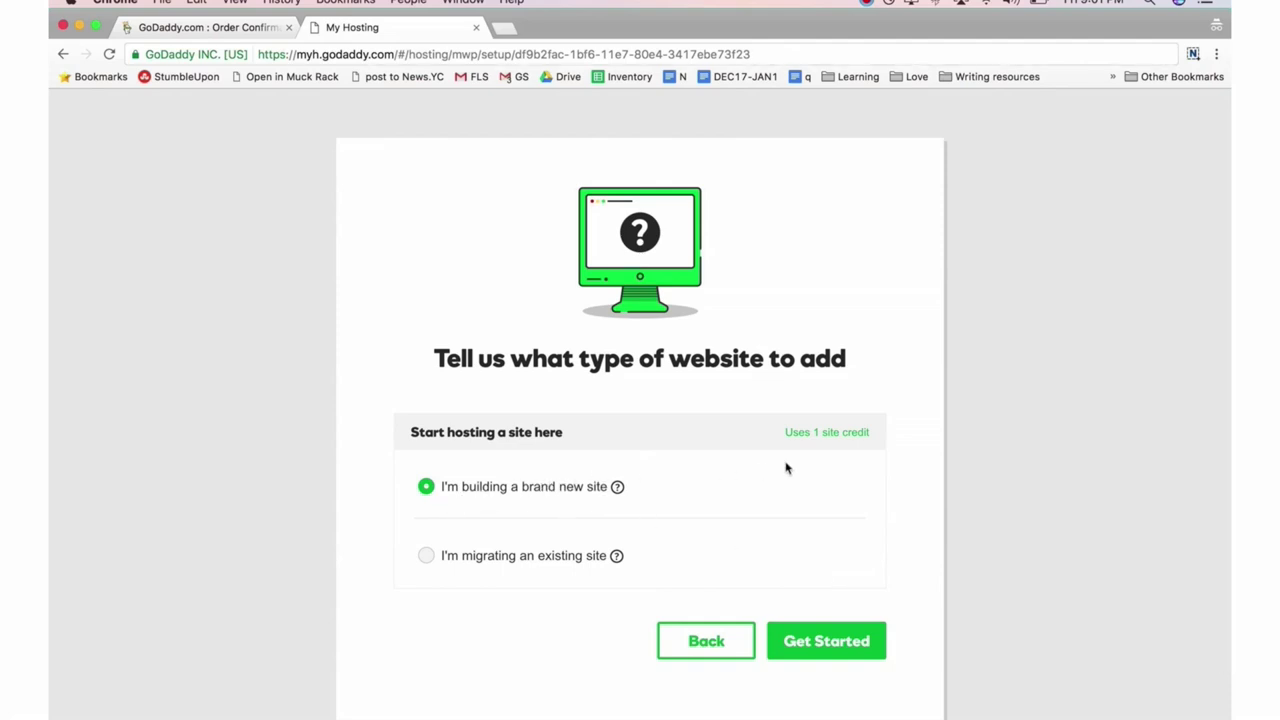
pyautogui.click(855, 641)
# Choose the temporary domain for the site instead of unicornsloveme.com.
pyautogui.scroll(-2, 327, 462)
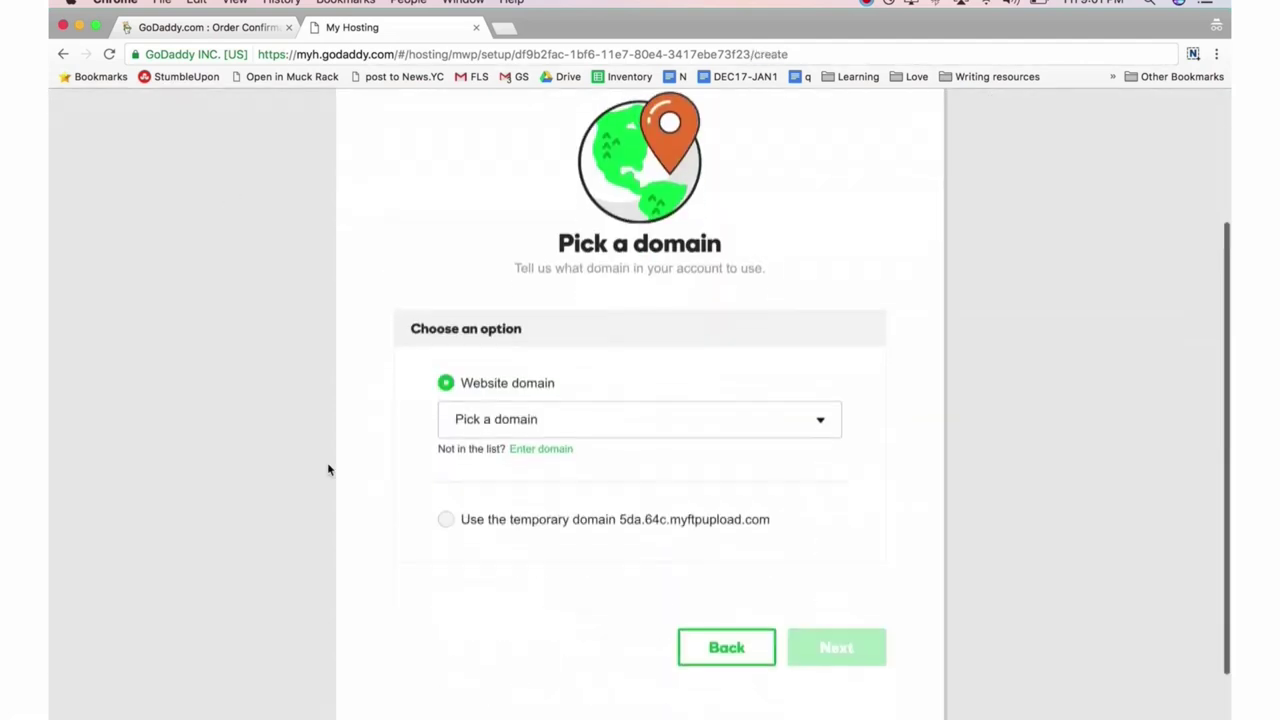
pyautogui.click(571, 421)
pyautogui.scroll(-15, 571, 474)
pyautogui.scroll(2, 571, 474)
pyautogui.scroll(-8, 571, 474)
pyautogui.scroll(5, 577, 470)
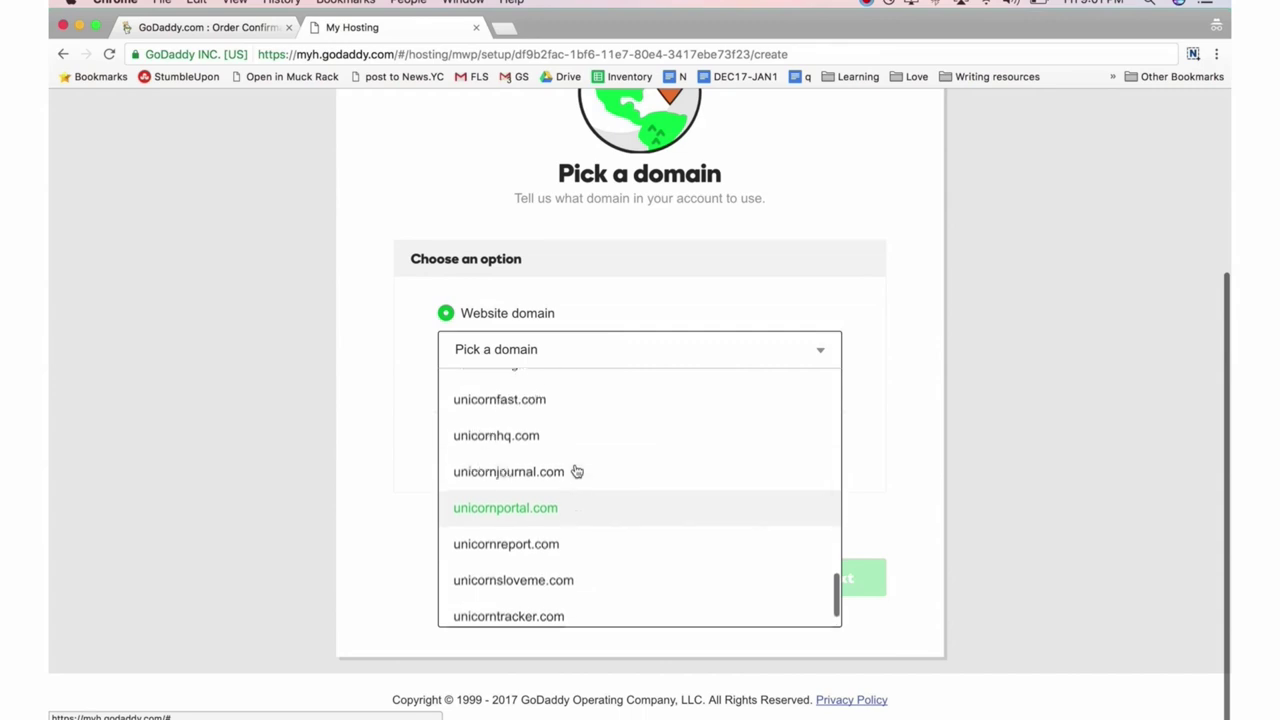
pyautogui.scroll(1, 577, 471)
pyautogui.scroll(-5, 577, 471)
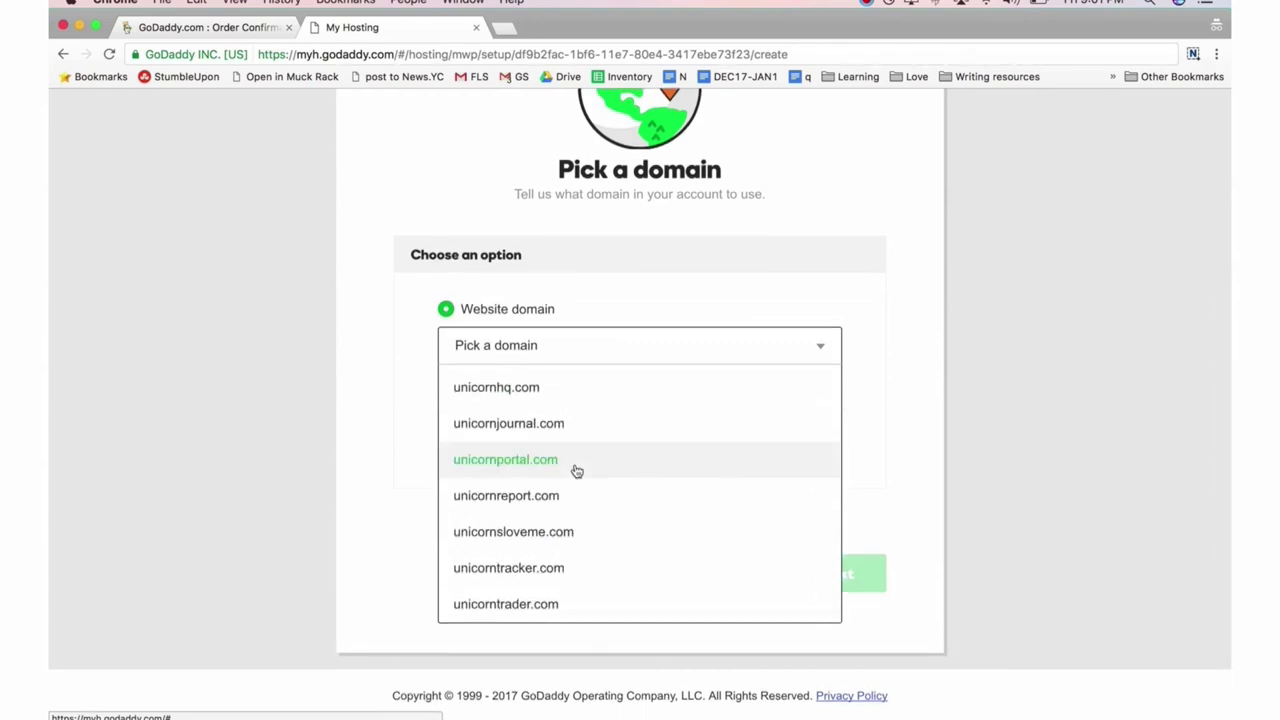
pyautogui.click(574, 531)
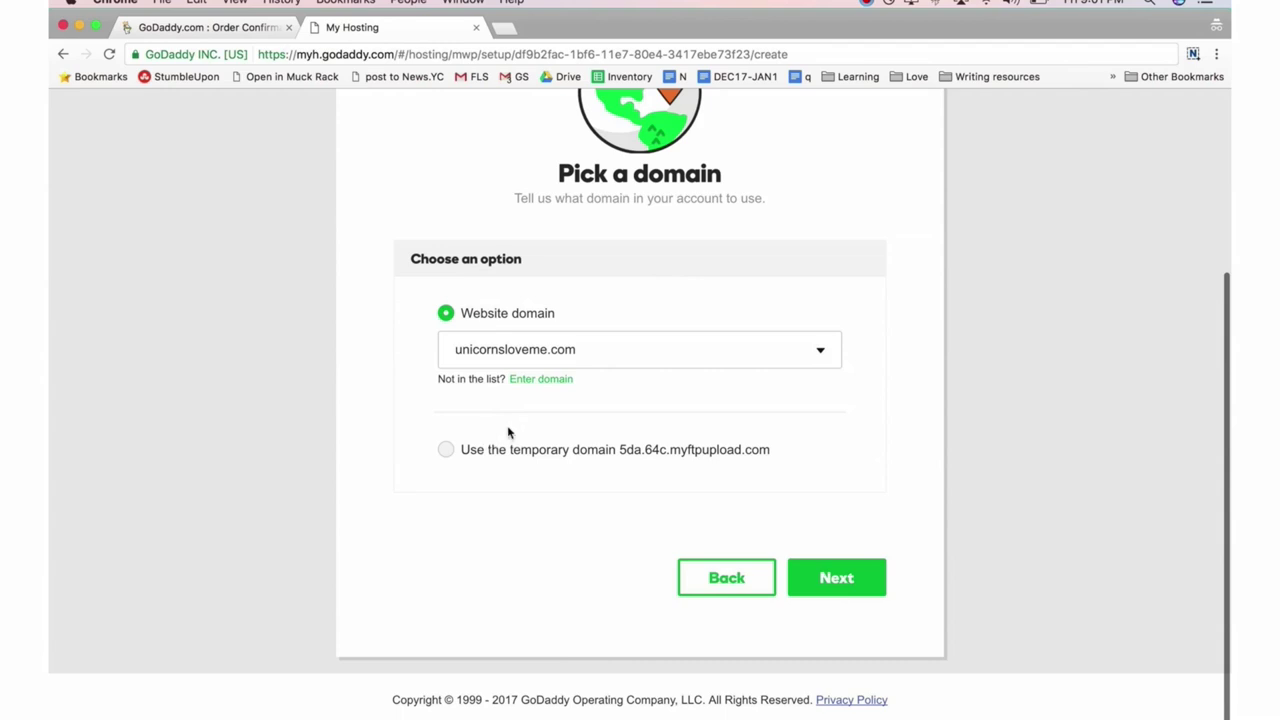
pyautogui.click(538, 451)
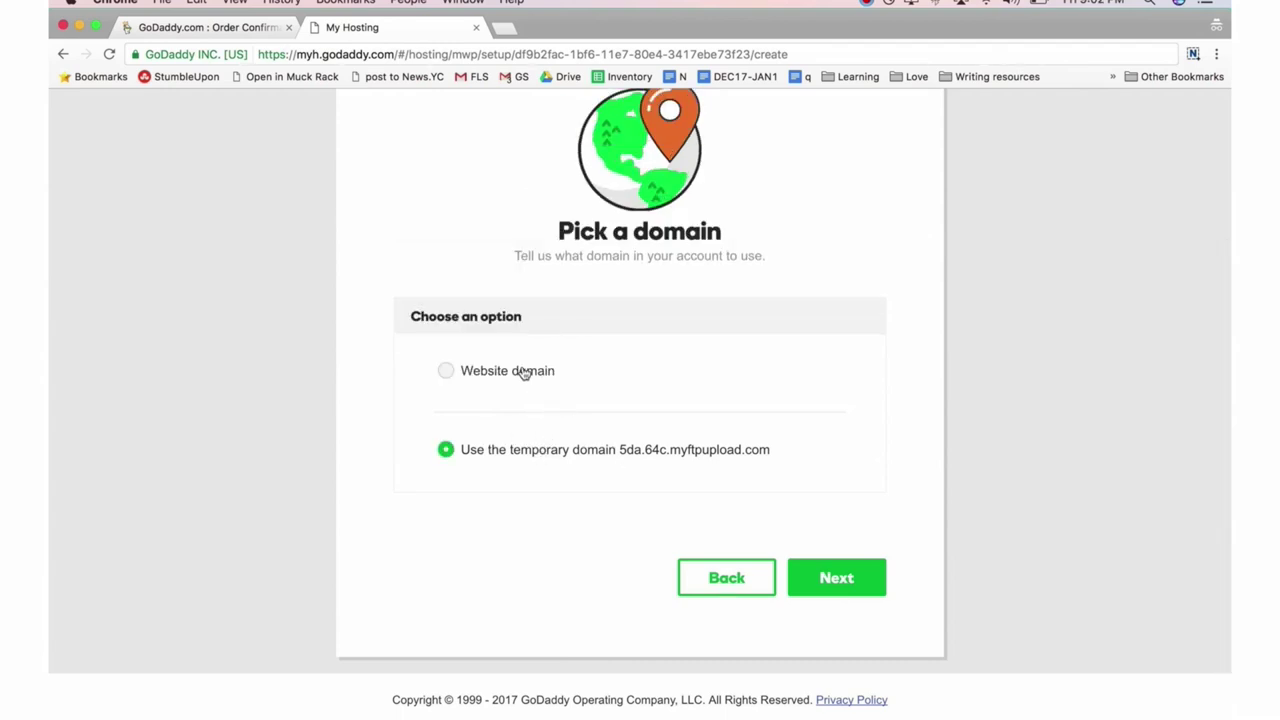
# Keep the North America data center and advance to the WordPress login step.
pyautogui.click(866, 595)
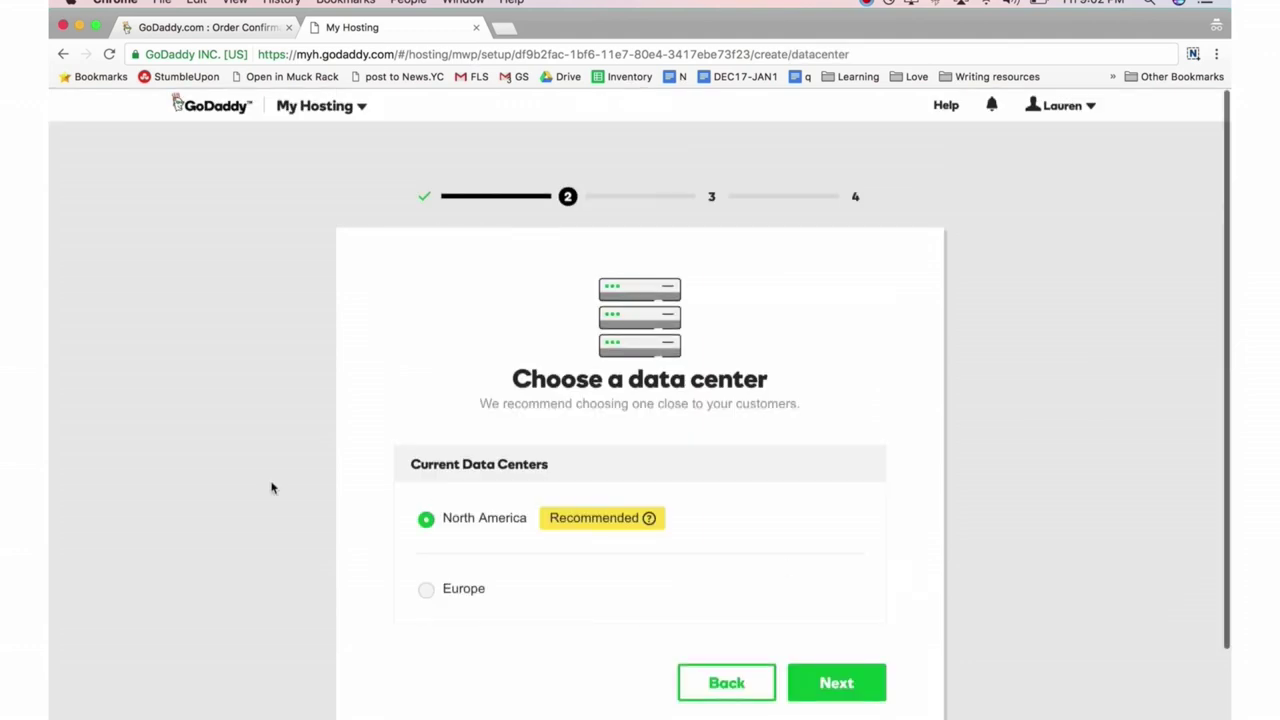
pyautogui.scroll(-2, 420, 530)
pyautogui.click(848, 594)
pyautogui.scroll(-2, 177, 509)
# Enter the WordPress admin username and password, confirm it, and install WordPress.
pyautogui.click(435, 360)
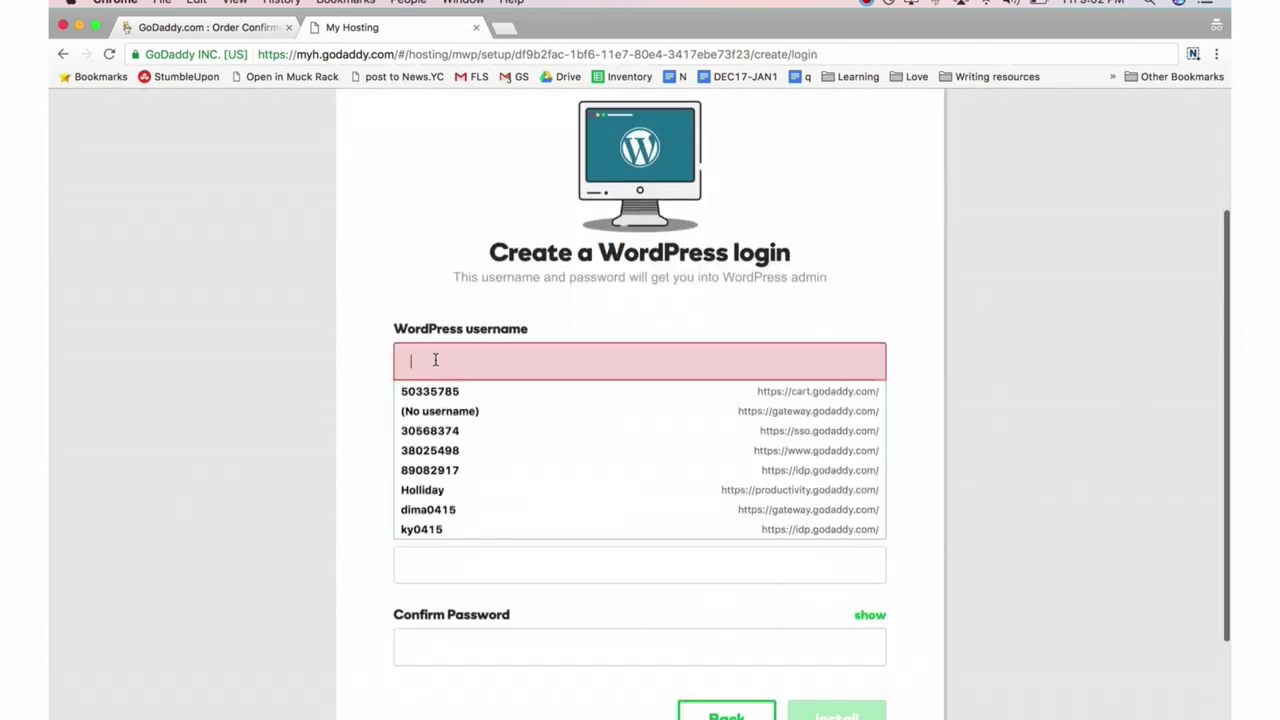
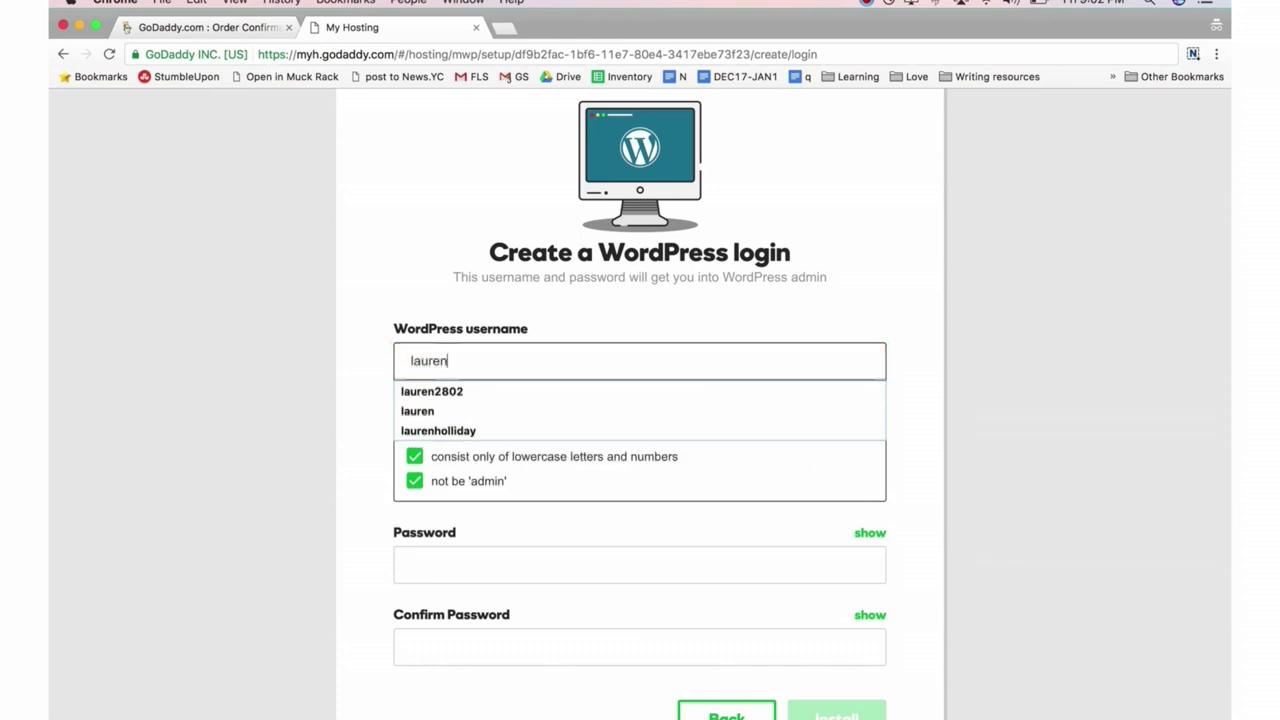
pyautogui.press('Tab')
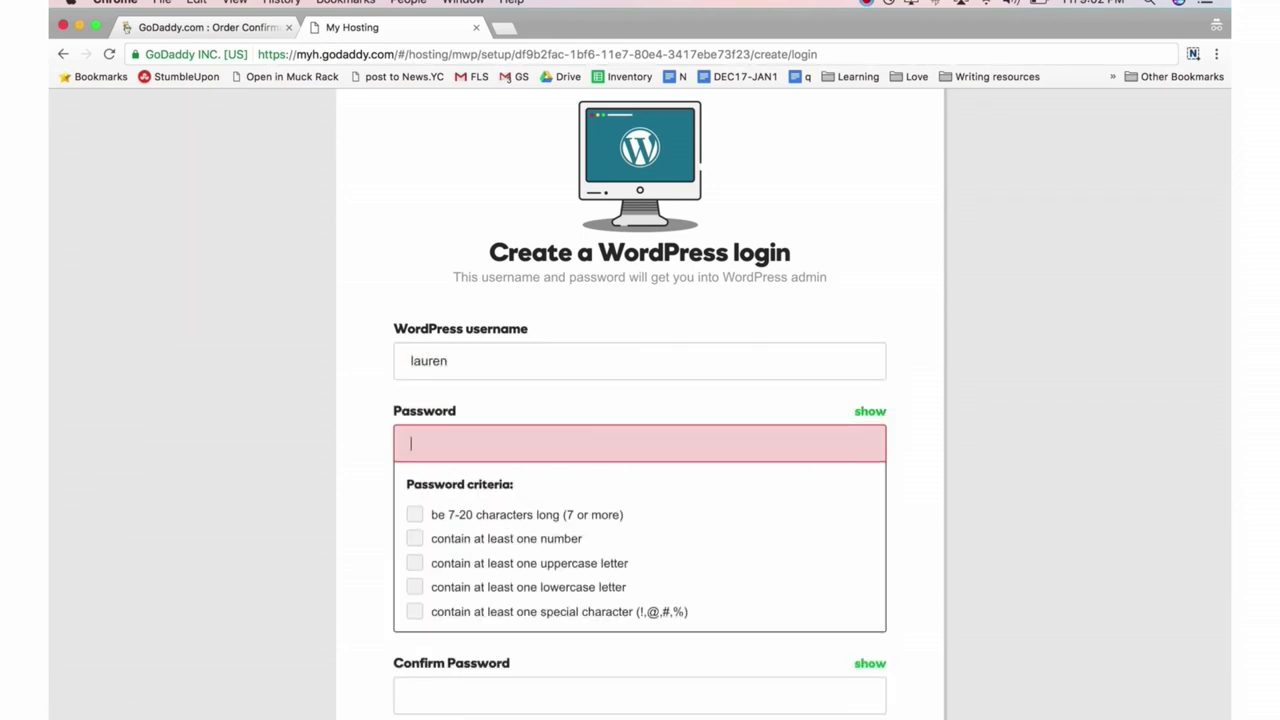
pyautogui.press('BackSpace')
pyautogui.press('BackSpace')
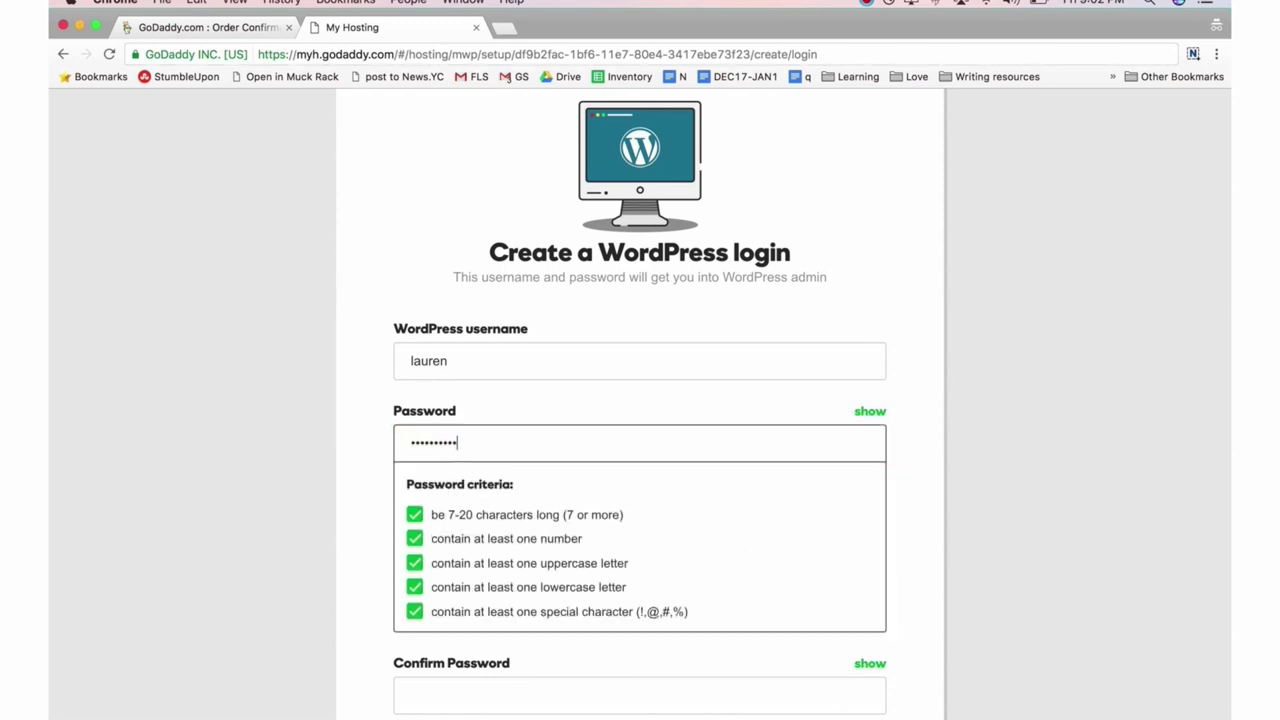
pyautogui.press('Tab')
pyautogui.press('Tab')
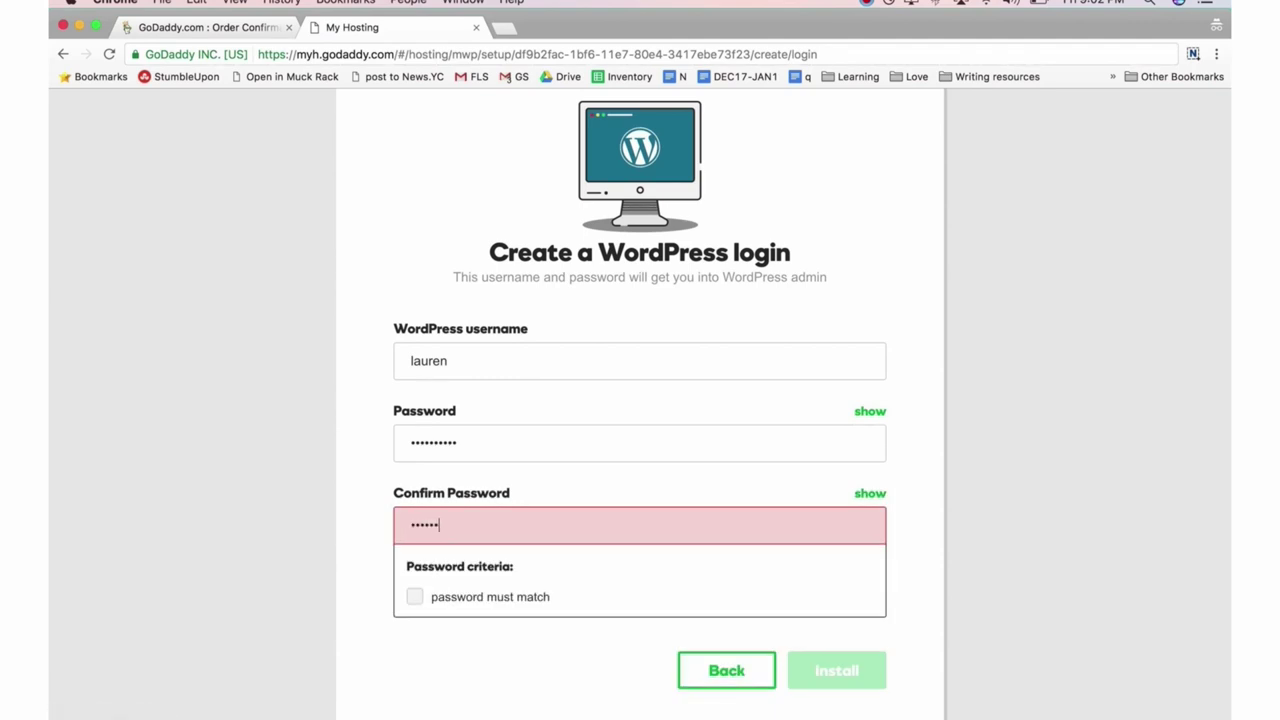
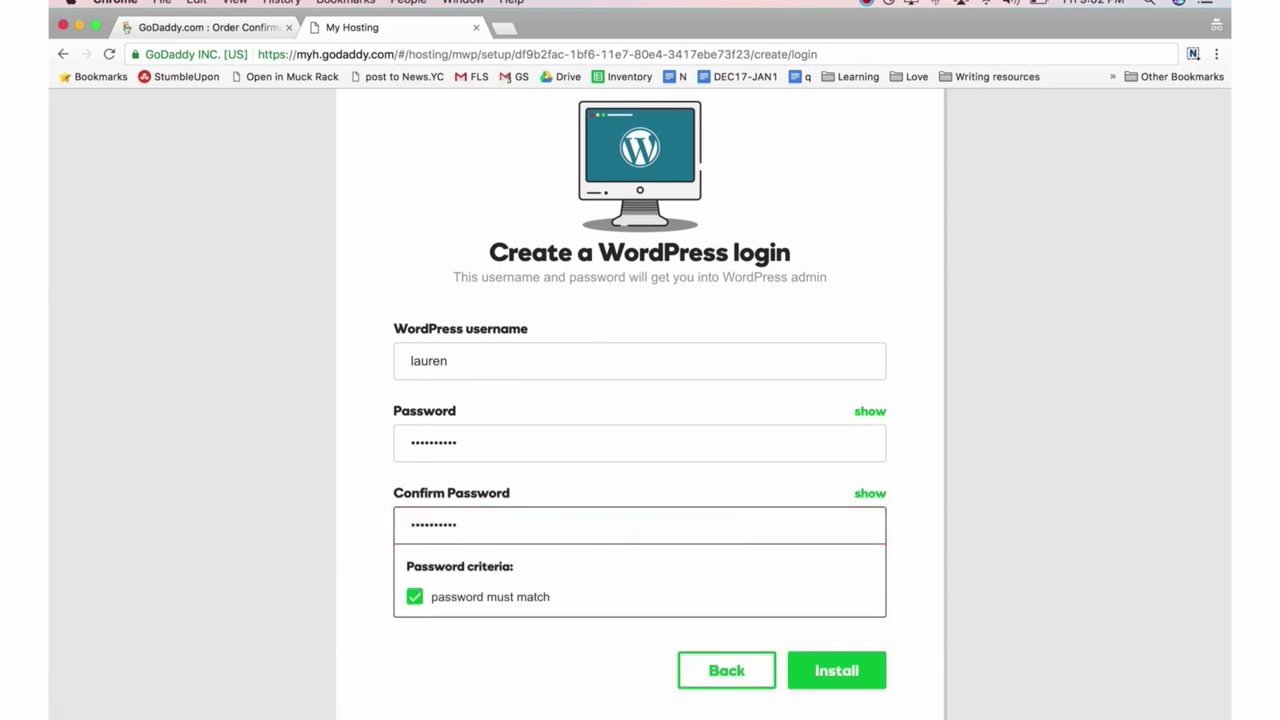
pyautogui.click(837, 685)
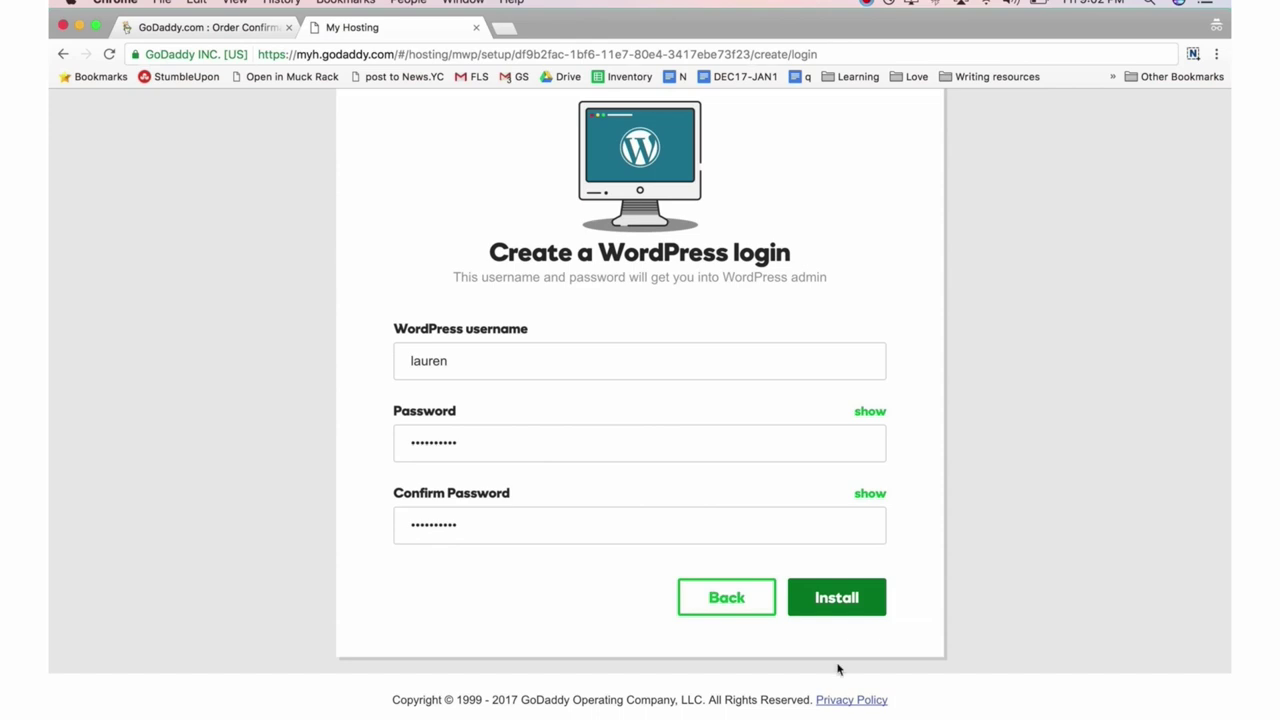
pyautogui.click(855, 603)
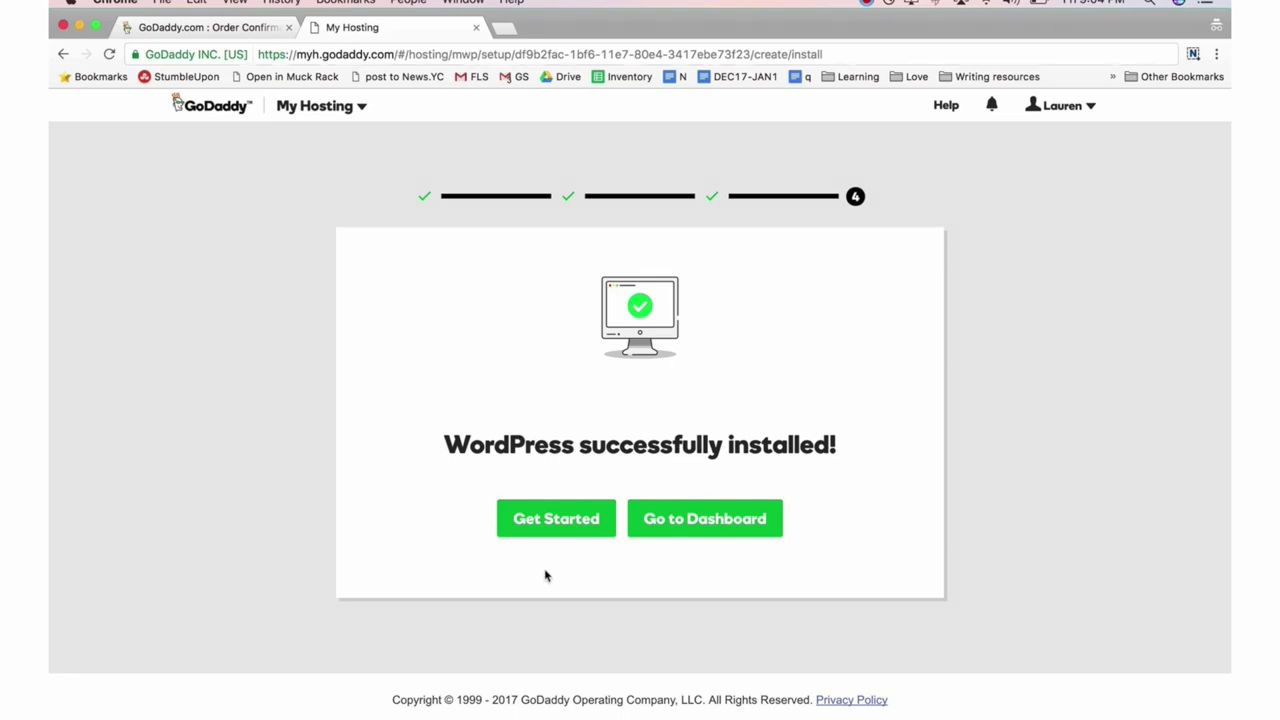
# Go to the WordPress Sites list and scroll to the new site's card.
pyautogui.click(676, 537)
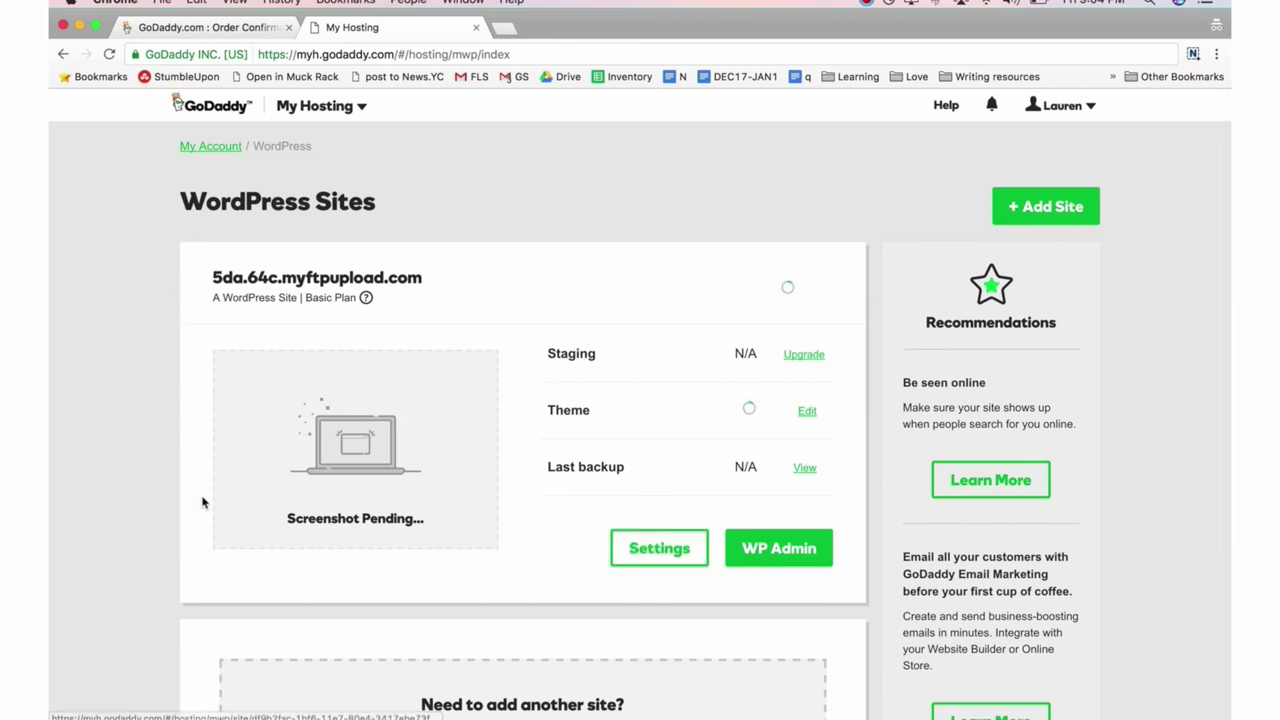
pyautogui.scroll(-1, 202, 502)
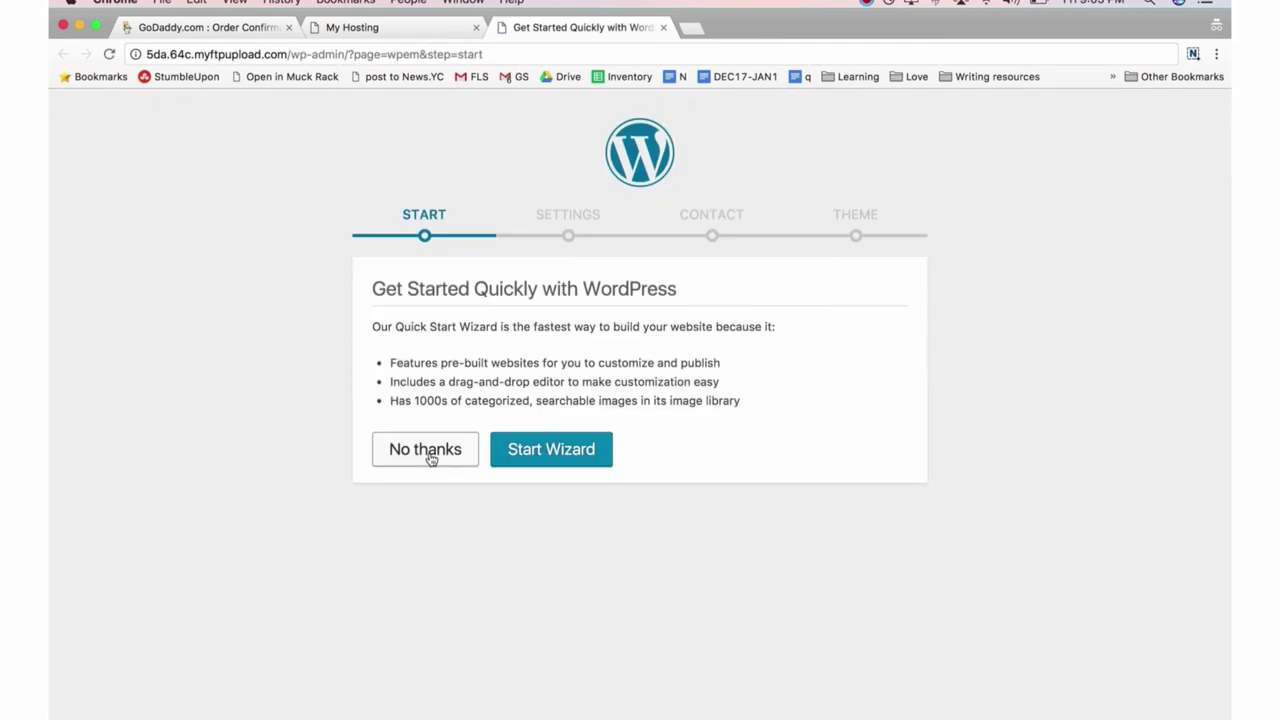
# Skip the quick start wizard and hide At a Glance, Activity, Quick Draft, WordPress News and Welcome boxes.
pyautogui.click(430, 455)
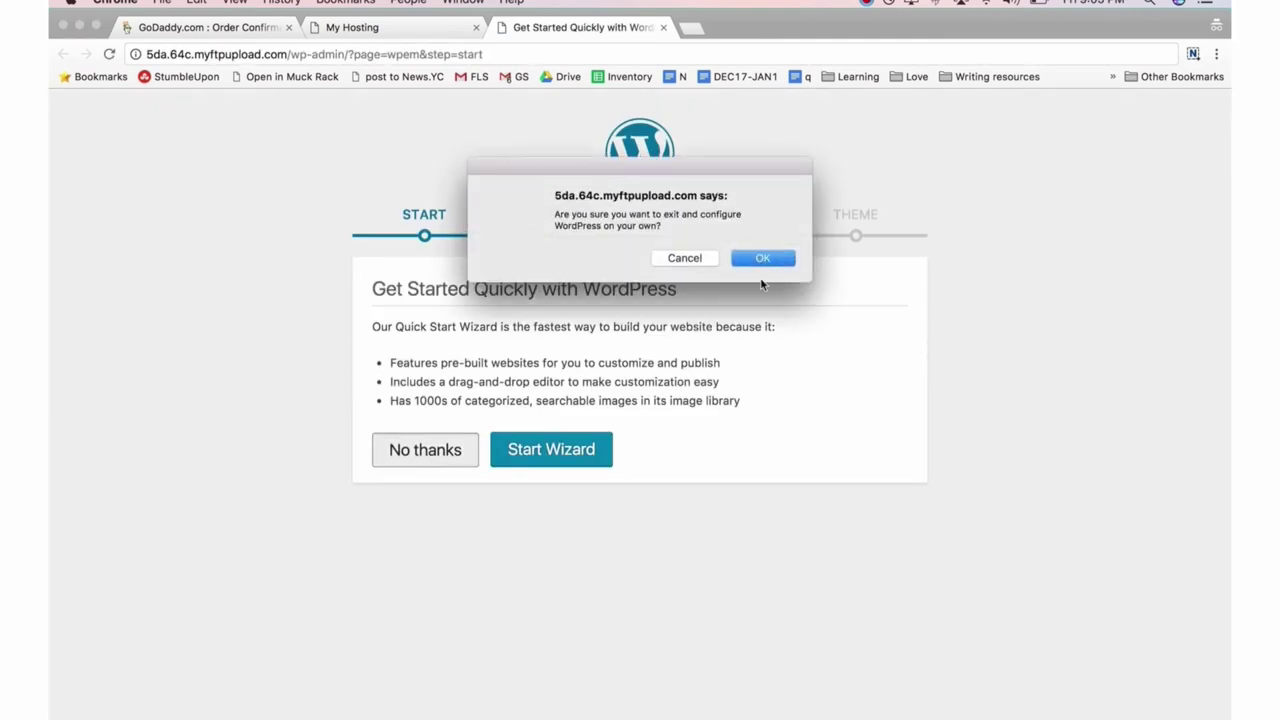
pyautogui.click(762, 262)
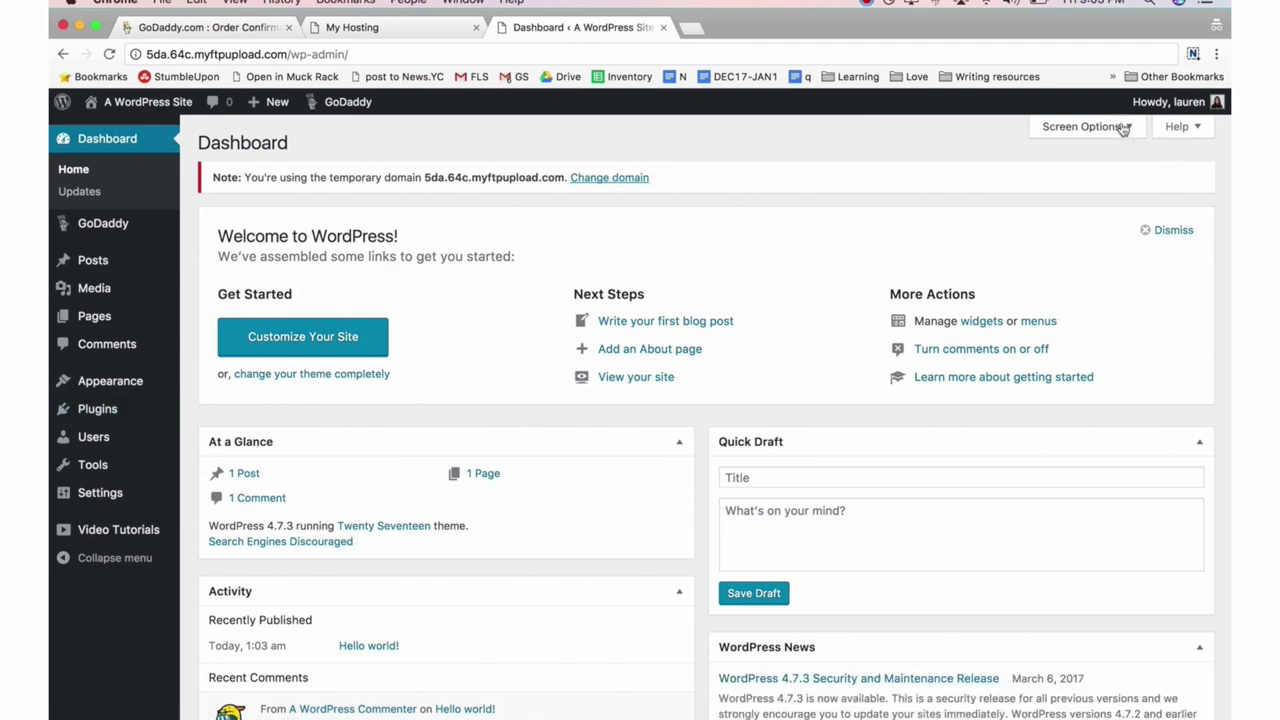
pyautogui.click(1122, 128)
pyautogui.click(272, 162)
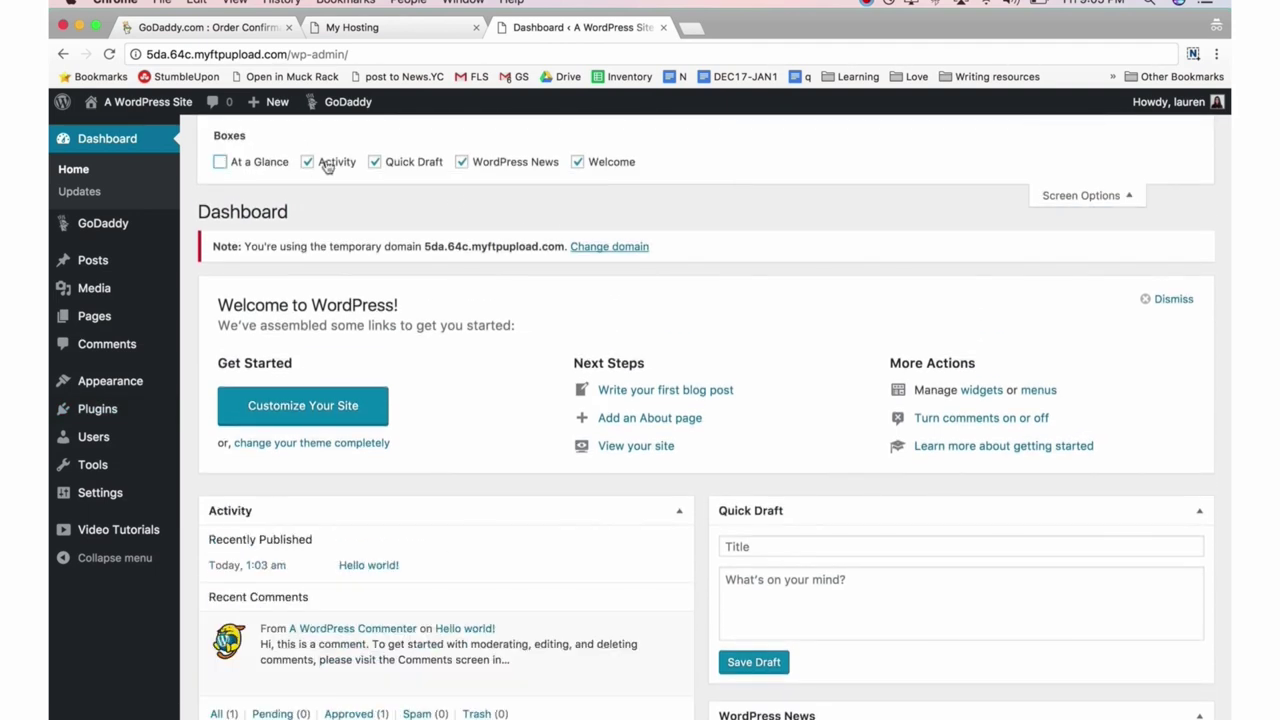
pyautogui.click(324, 163)
pyautogui.click(396, 166)
pyautogui.click(481, 167)
pyautogui.click(580, 164)
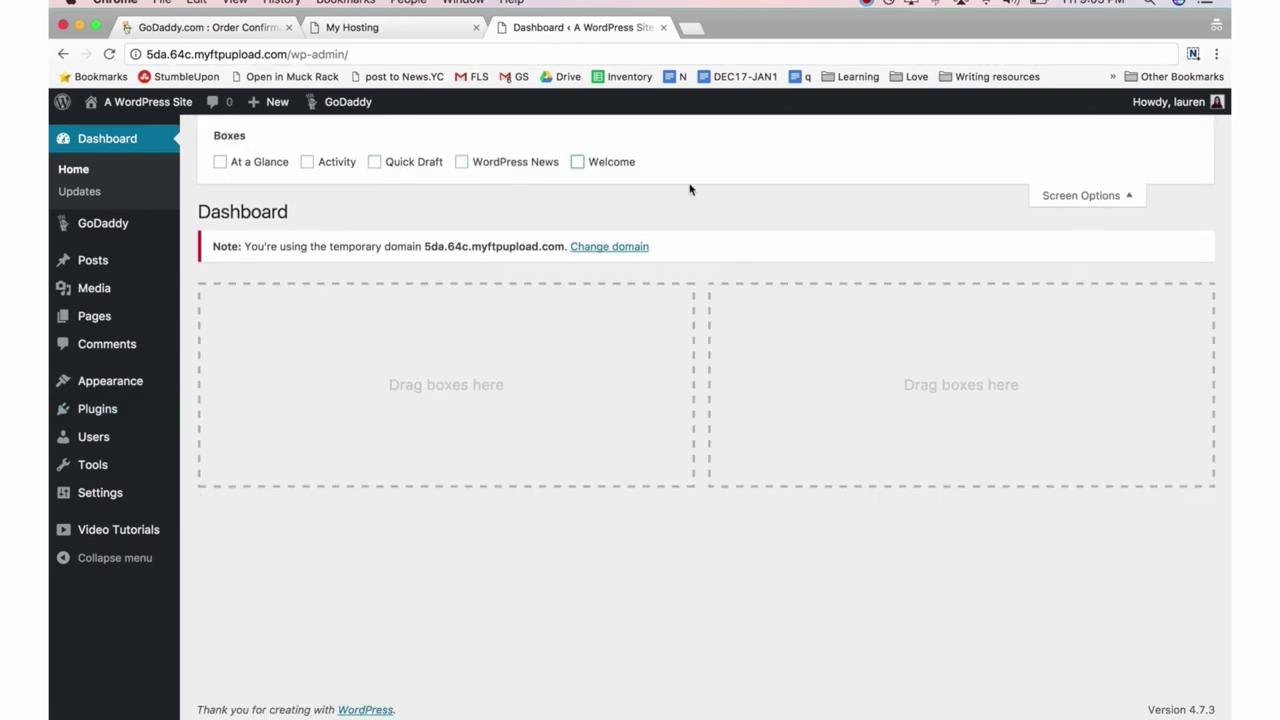
pyautogui.click(1068, 200)
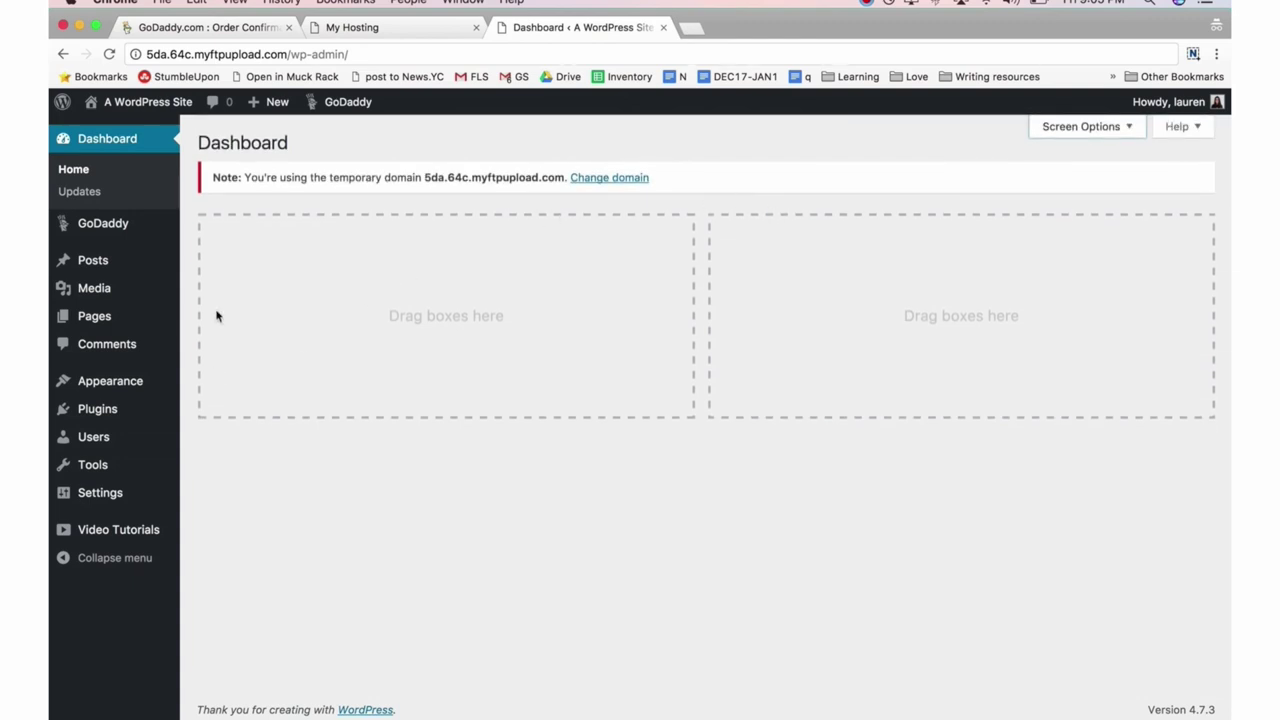
pyautogui.moveTo(141, 394)
pyautogui.moveTo(124, 418)
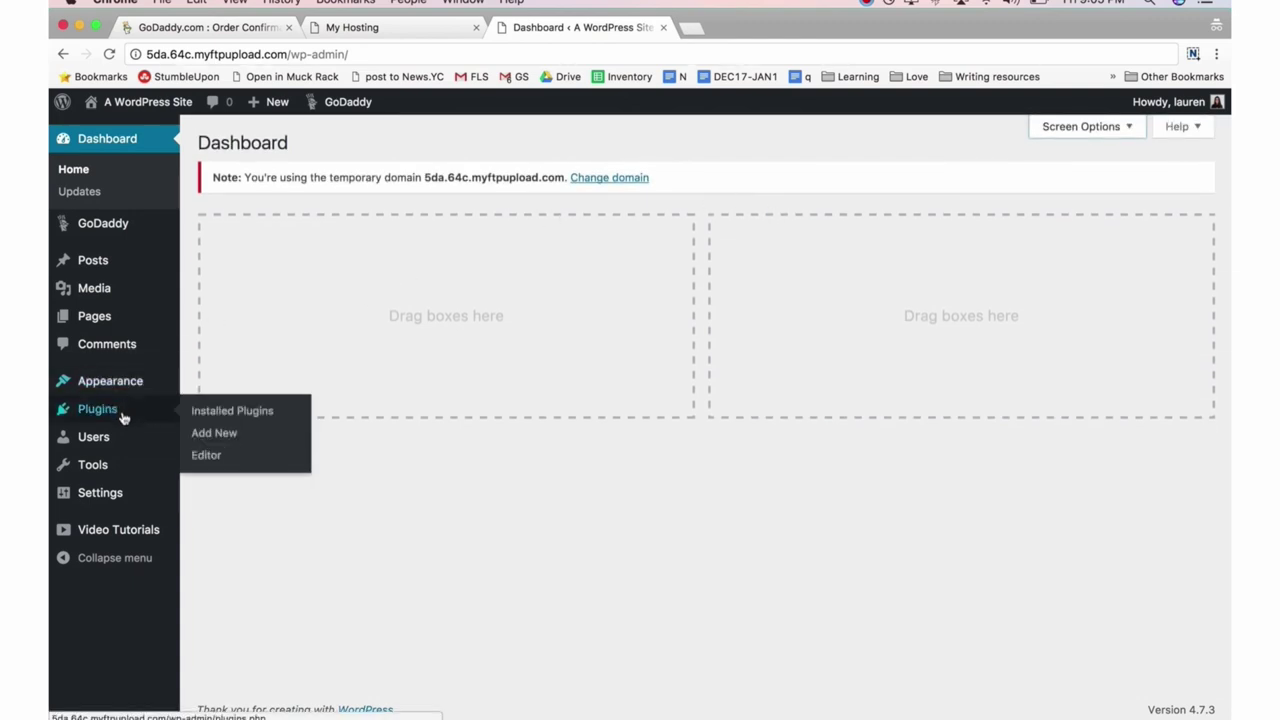
# Deactivate WP101 Video Tutorials, then bulk-delete it along with GoDaddy Email Marketing.
pyautogui.click(196, 412)
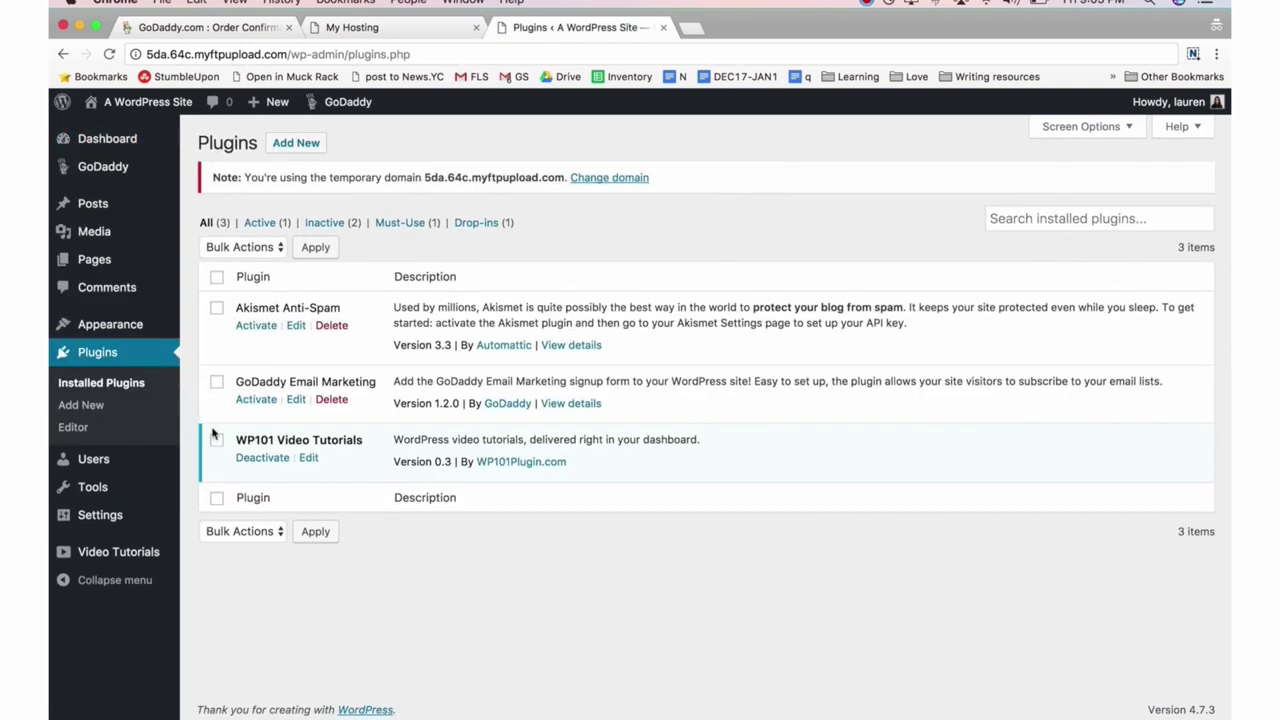
pyautogui.click(260, 458)
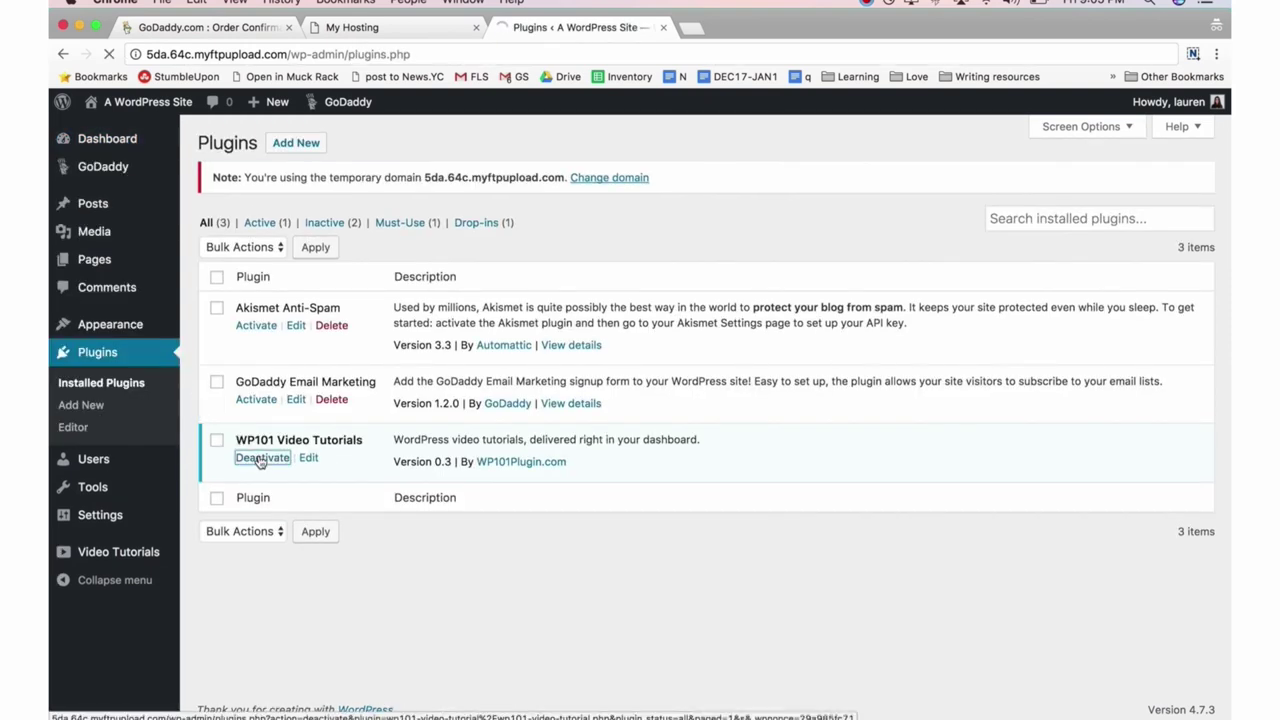
pyautogui.click(216, 425)
pyautogui.click(216, 484)
pyautogui.click(260, 285)
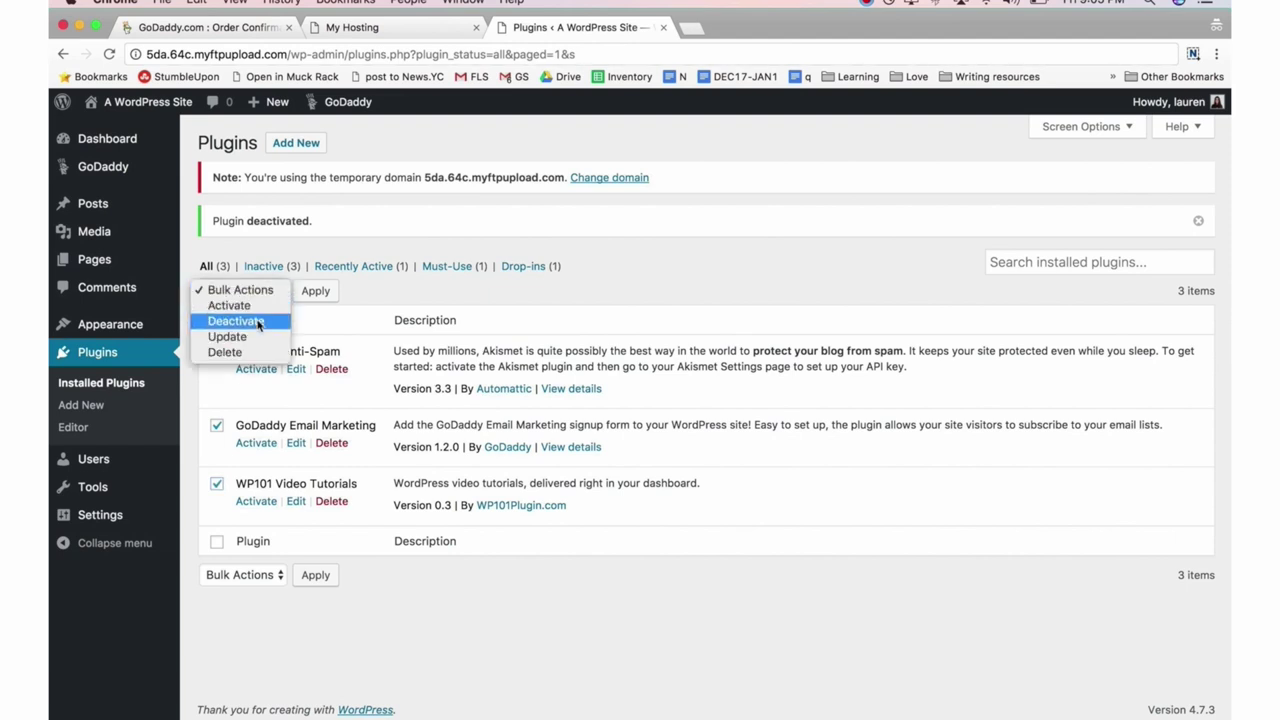
pyautogui.click(258, 355)
pyautogui.click(316, 291)
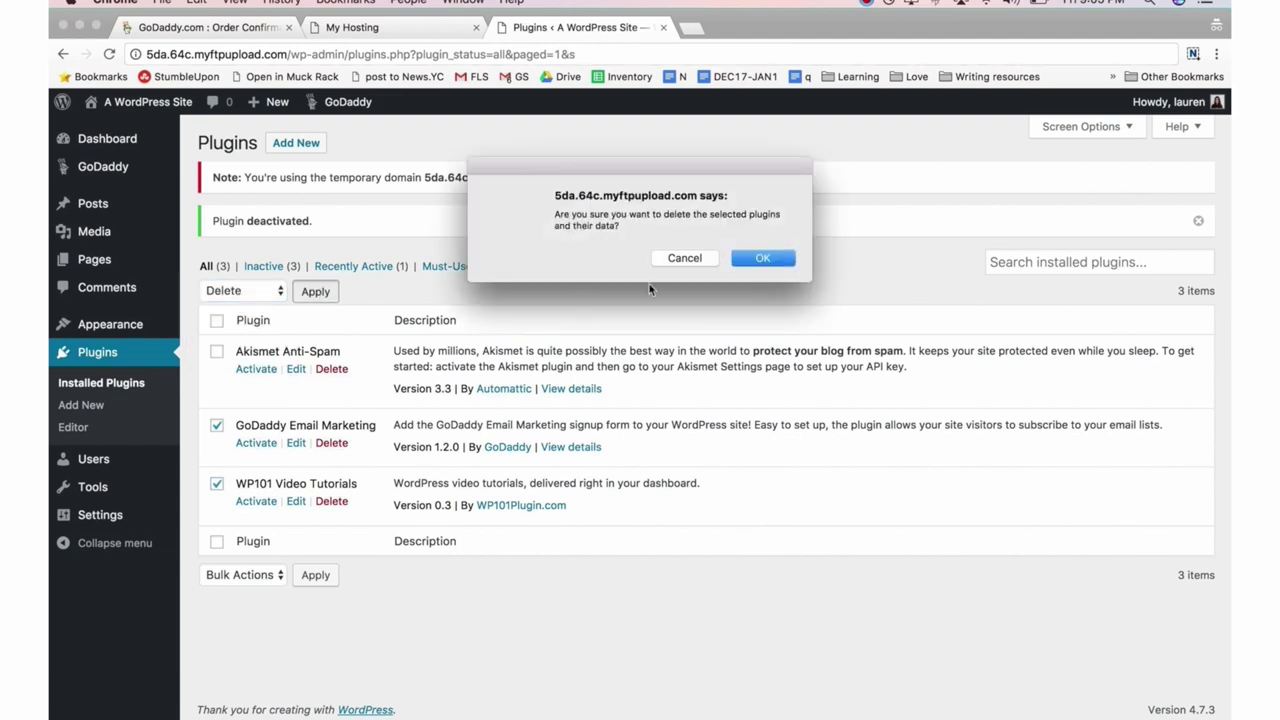
pyautogui.click(762, 259)
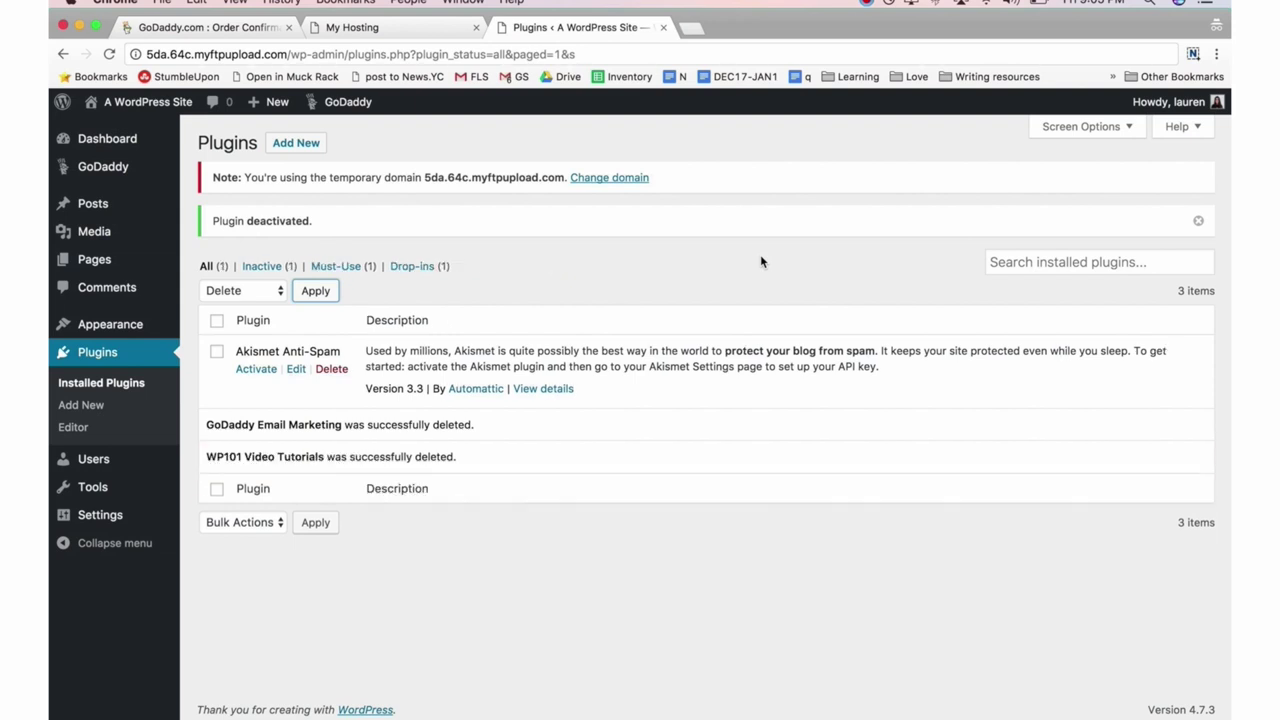
# Set permalinks to Post name, save, then switch to the ThemeForest Downloads tab.
pyautogui.moveTo(113, 513)
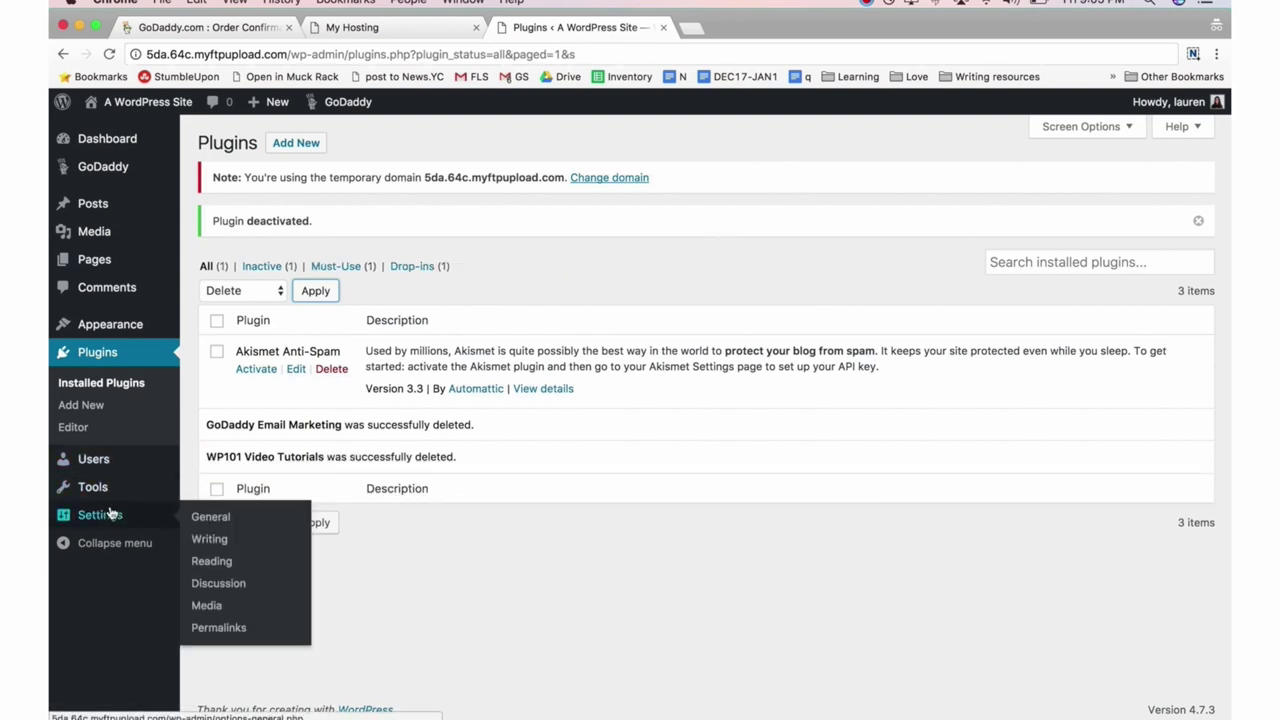
pyautogui.click(216, 522)
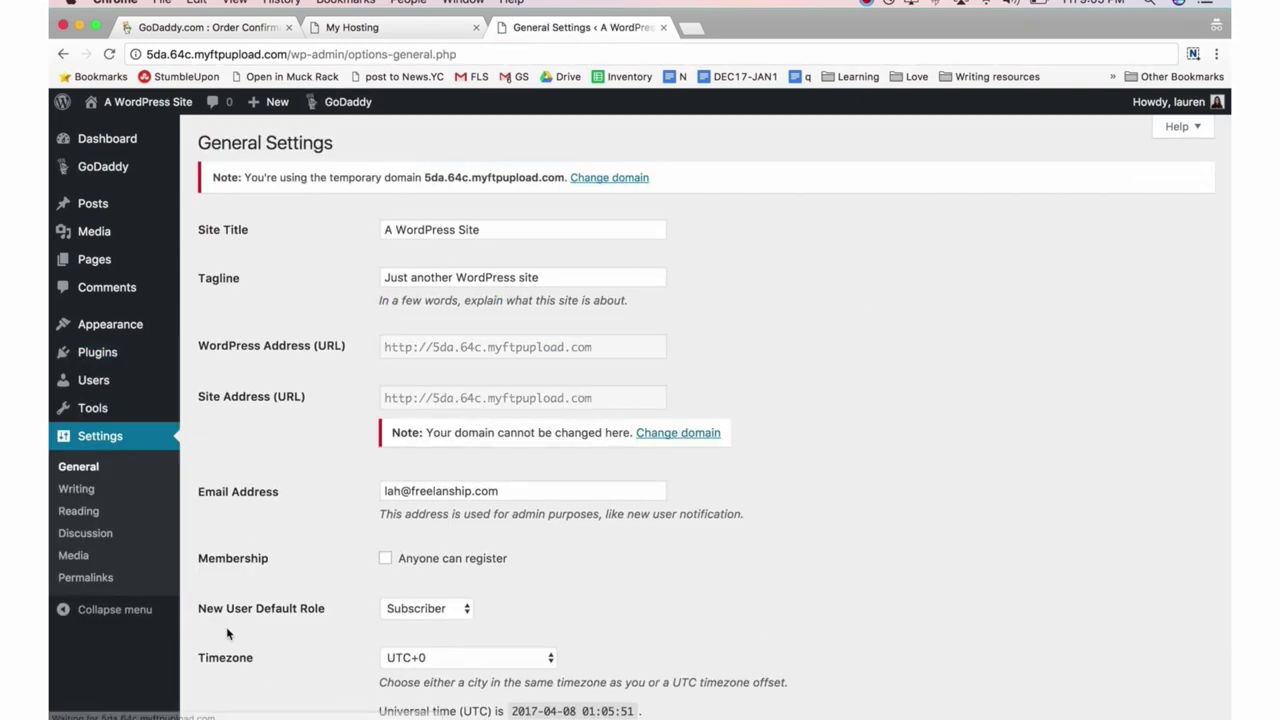
pyautogui.scroll(-3, 290, 530)
pyautogui.click(97, 577)
pyautogui.click(205, 497)
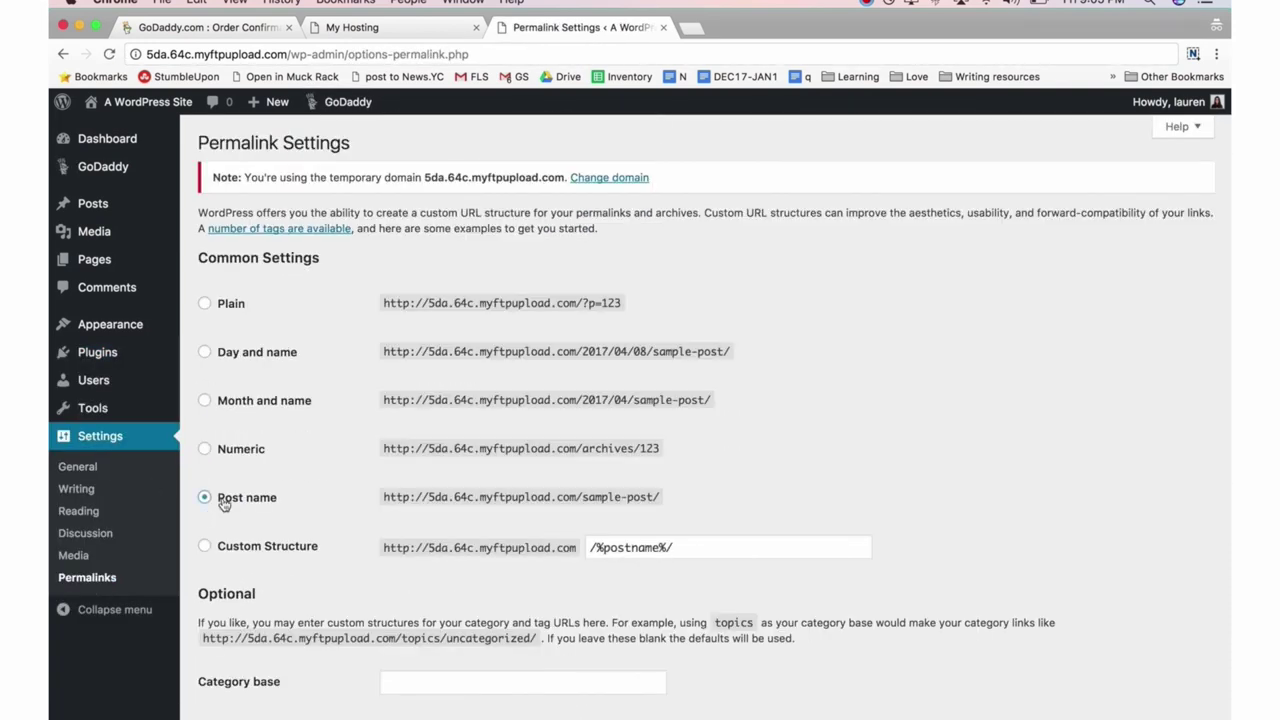
pyautogui.scroll(-3, 224, 505)
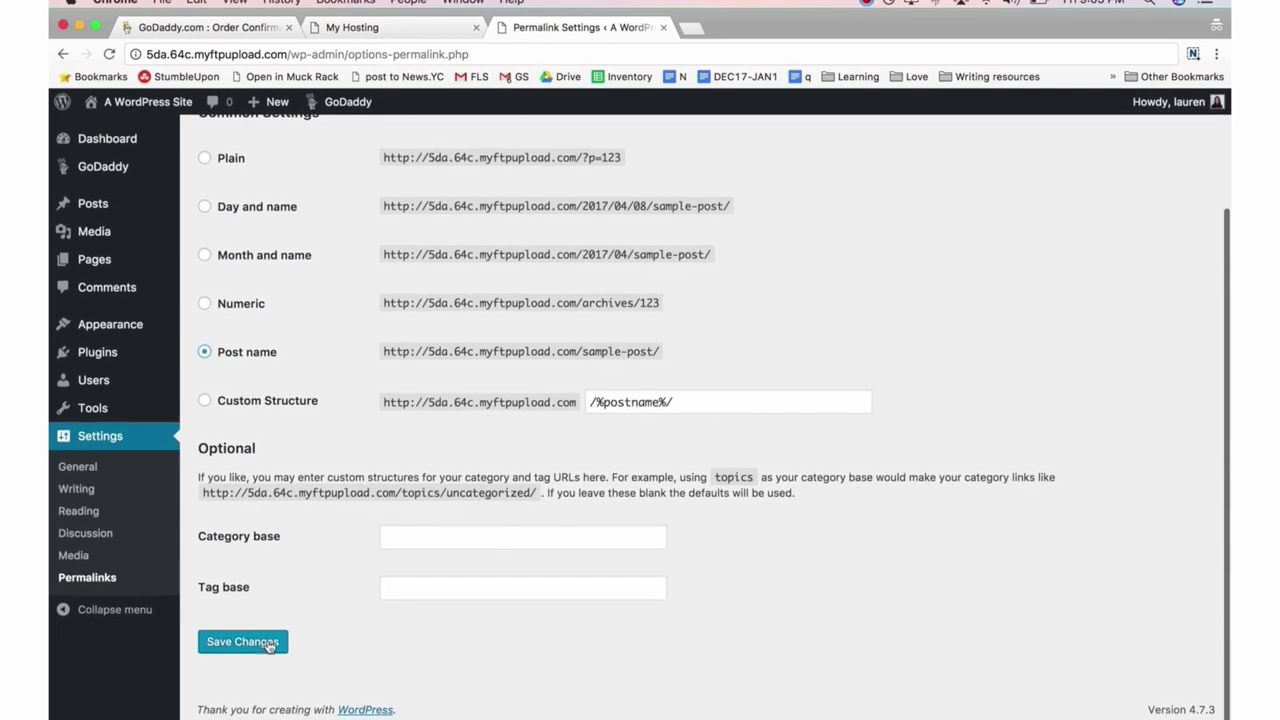
pyautogui.click(267, 646)
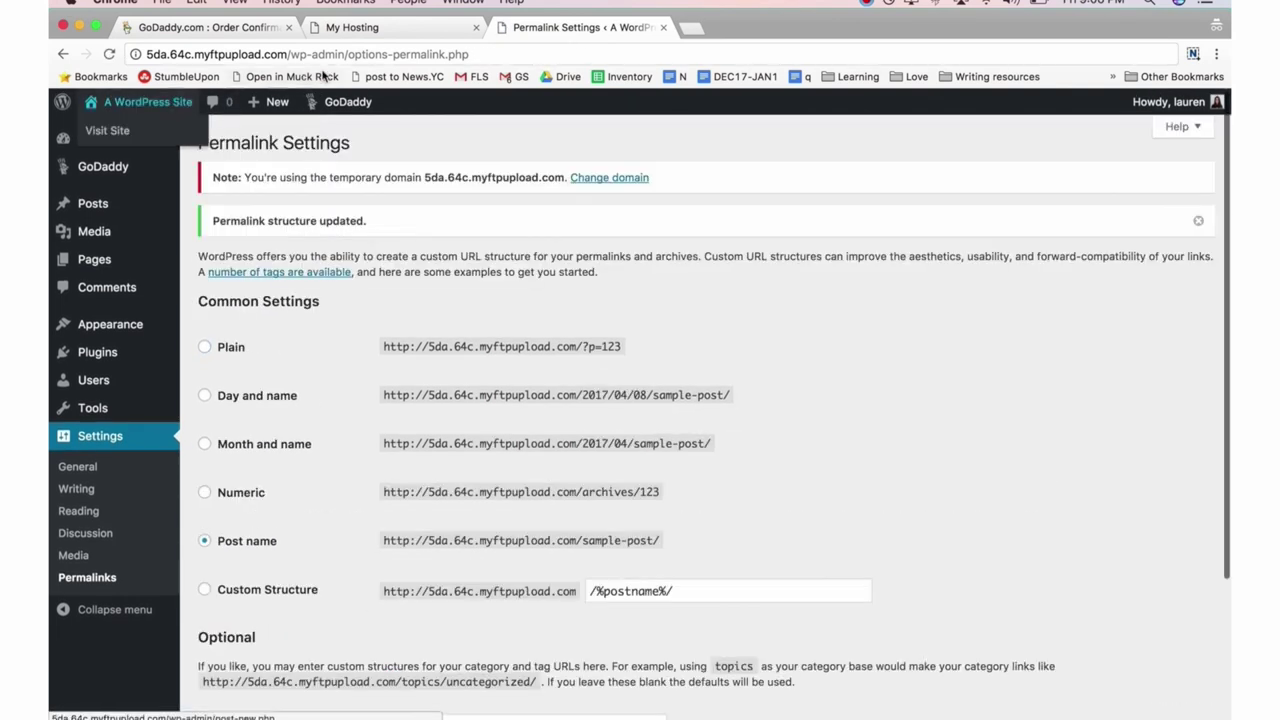
pyautogui.moveTo(340, 106)
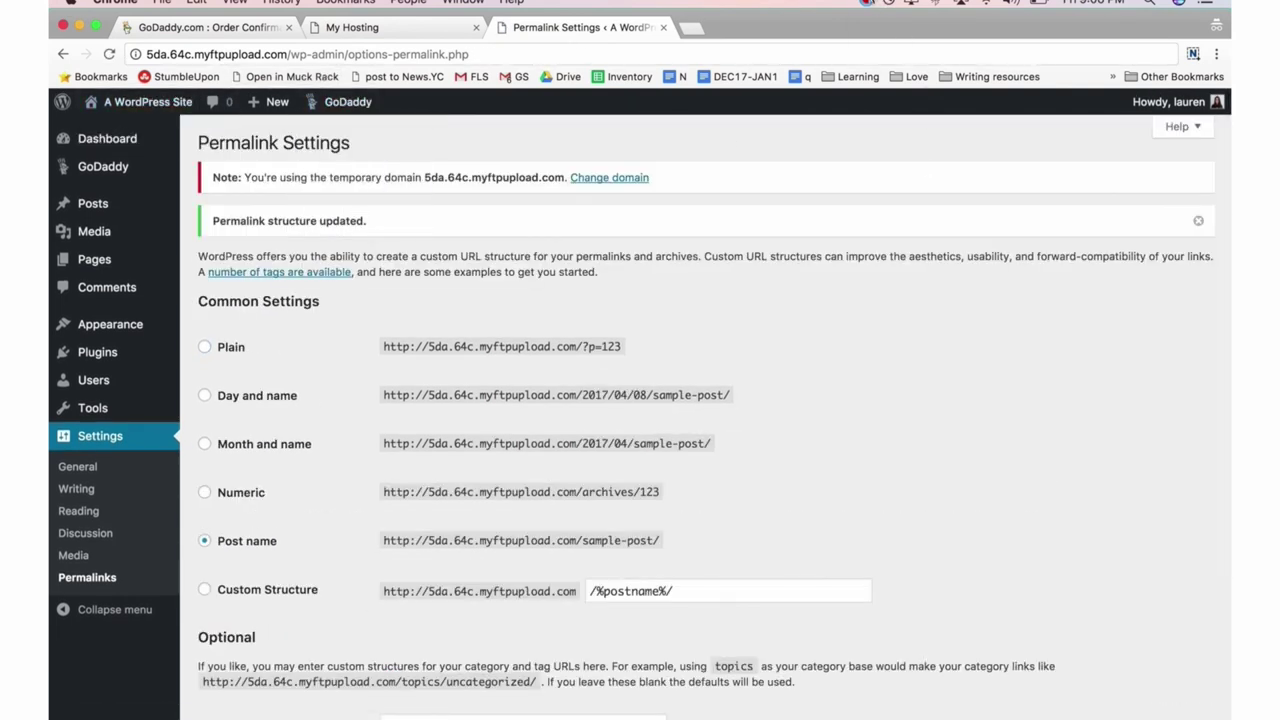
pyautogui.click(866, 3)
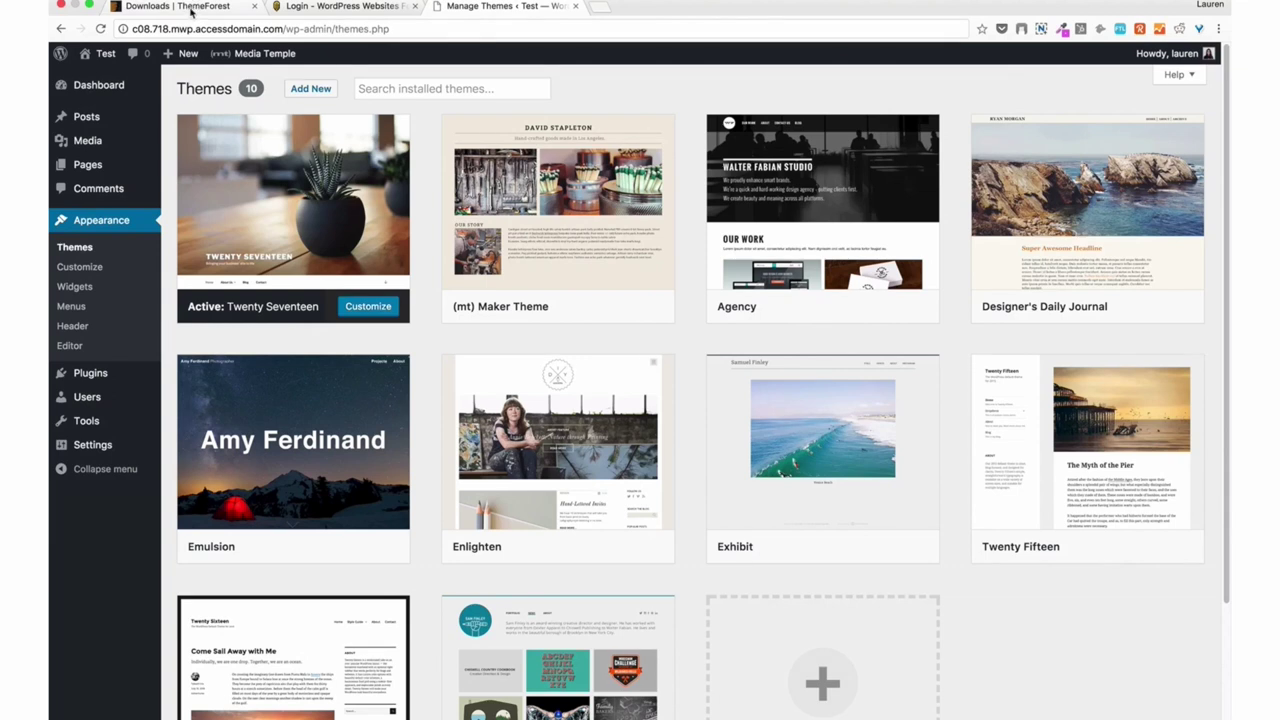
# Search ThemeForest for 'jupiter' in WordPress and open the Jupiter theme's item page.
pyautogui.click(190, 12)
pyautogui.scroll(5, 223, 103)
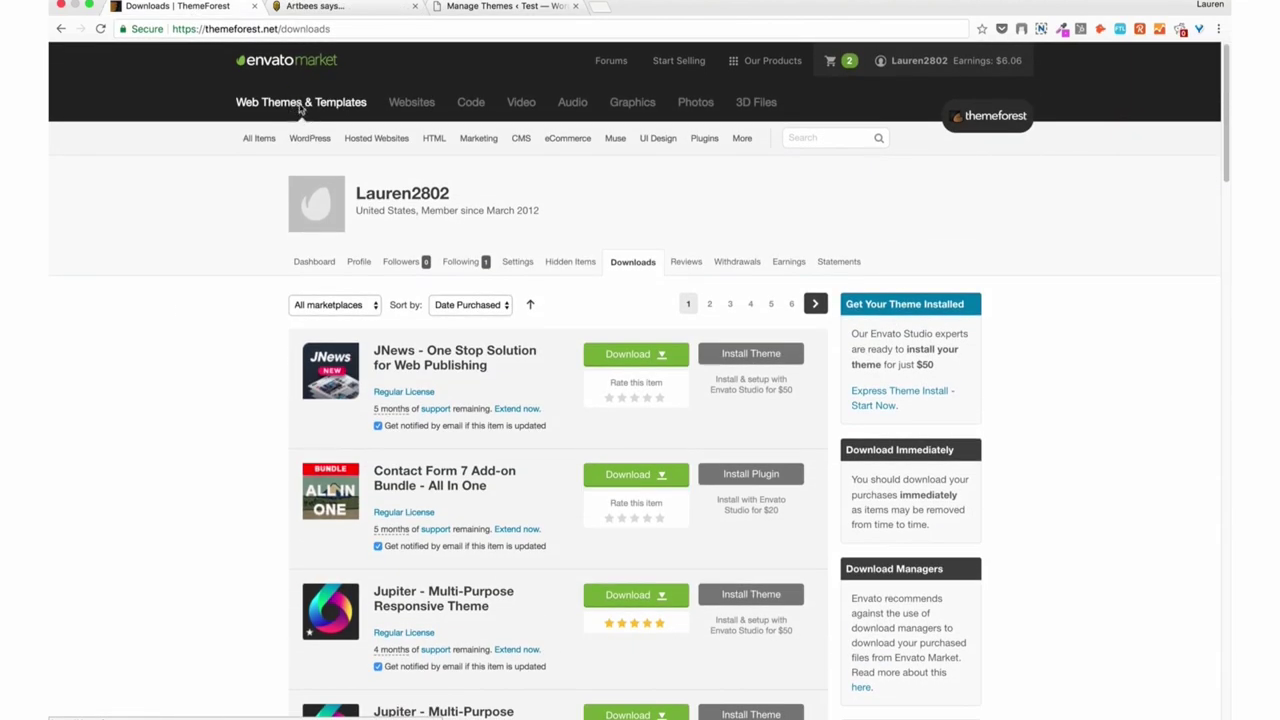
pyautogui.click(302, 103)
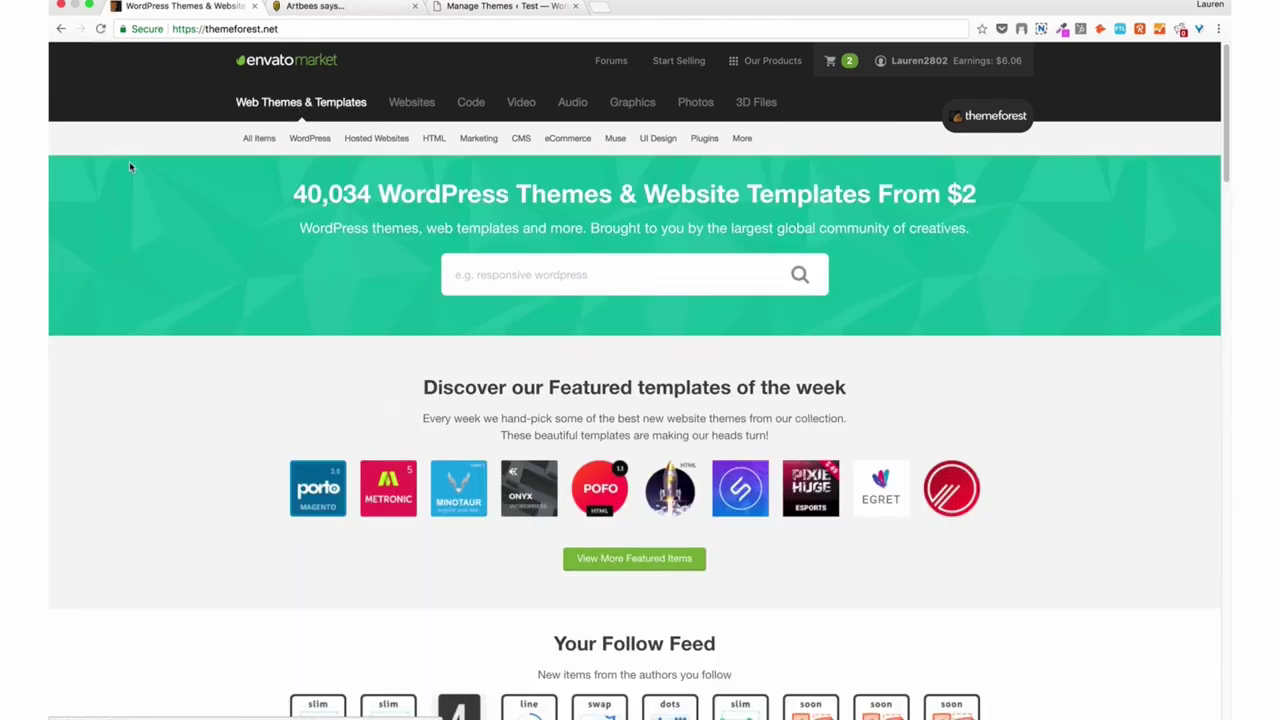
pyautogui.click(516, 277)
pyautogui.write('jupi')
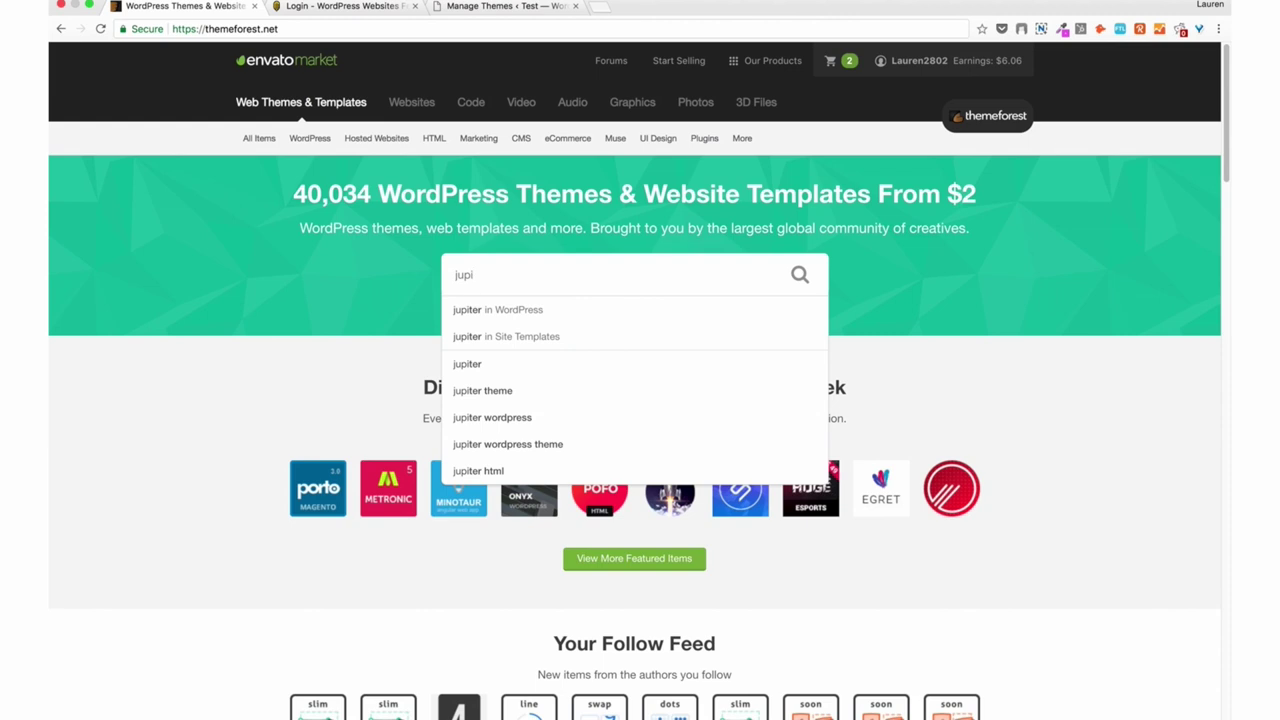
pyautogui.press('Down')
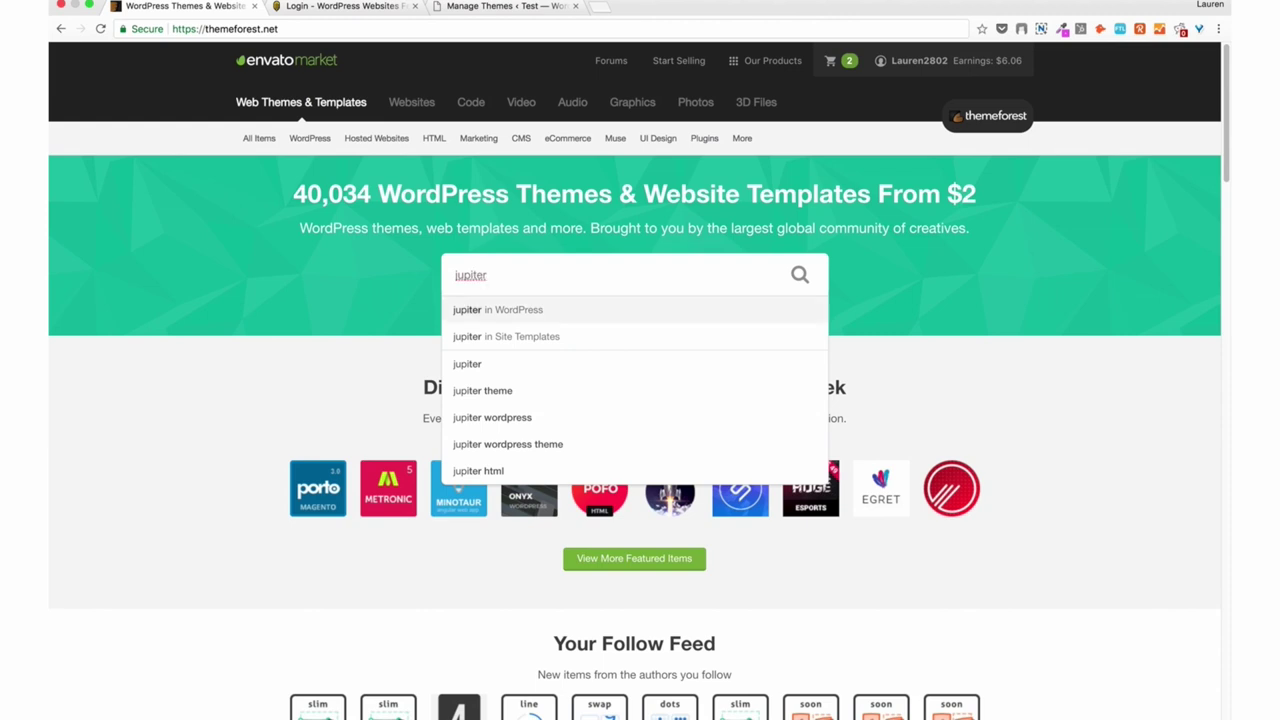
pyautogui.press('Return')
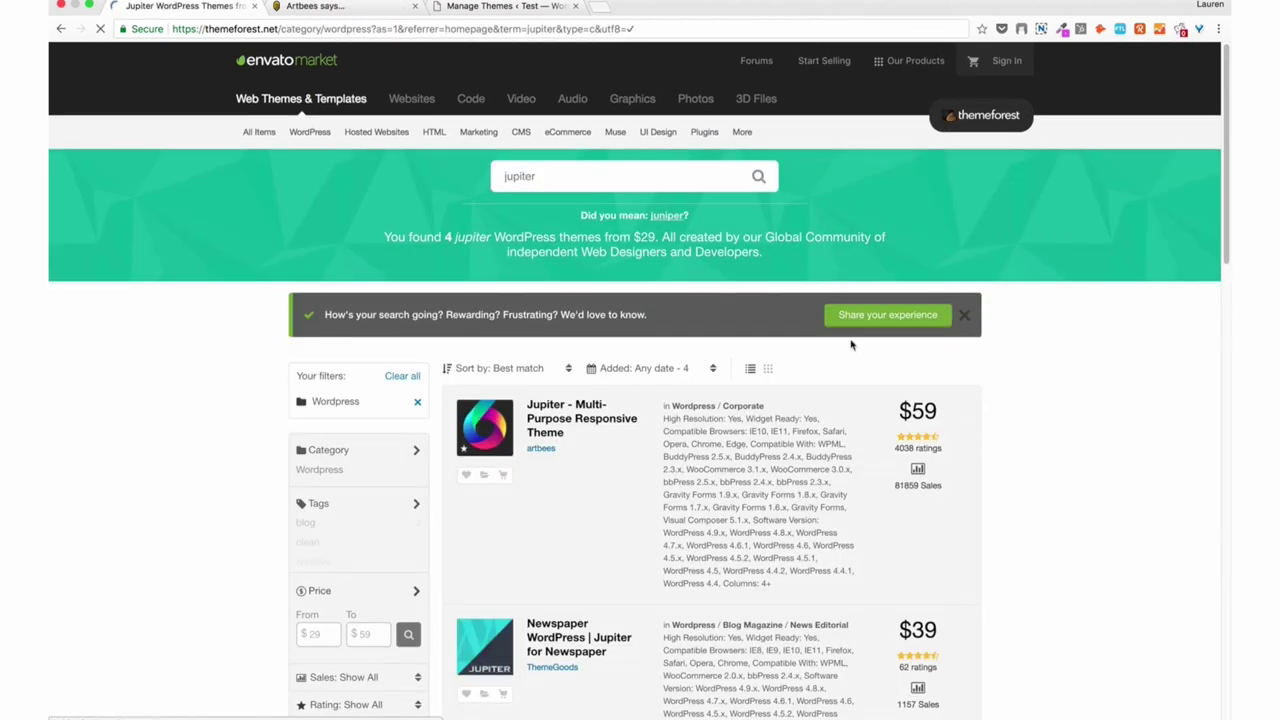
pyautogui.click(578, 421)
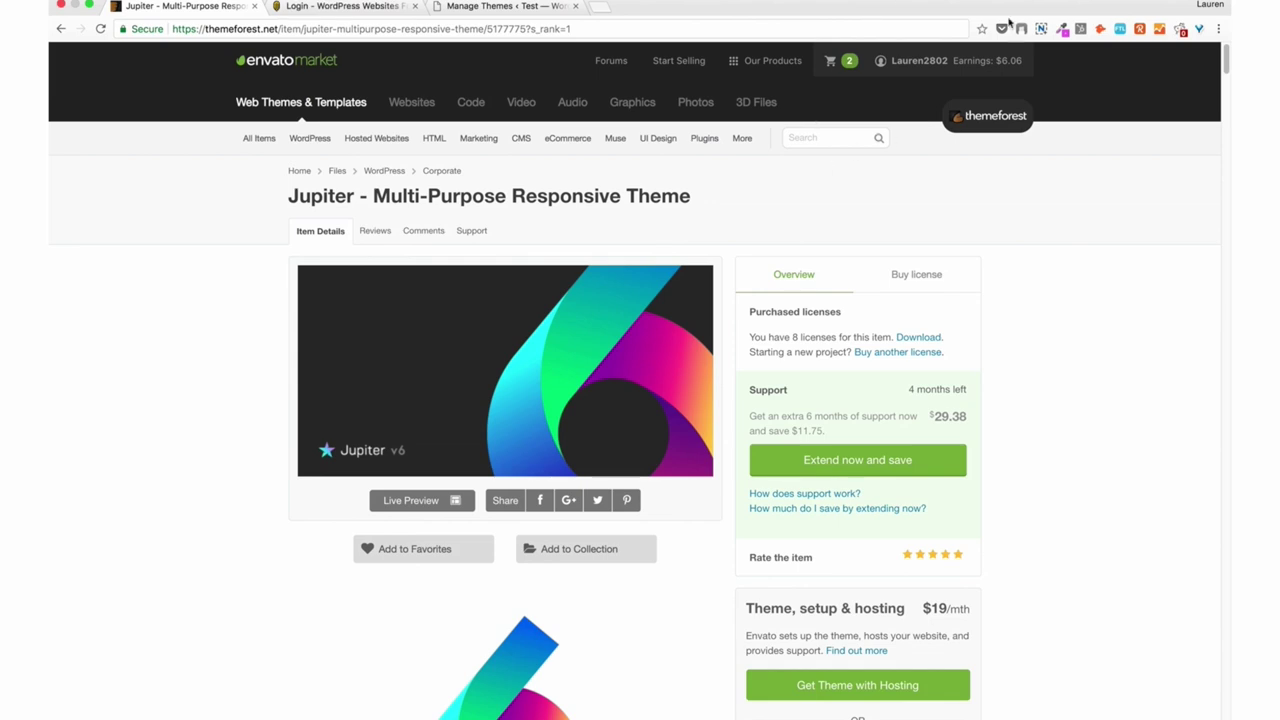
# View Jupiter's download file options on the Downloads page, then return to the WordPress themes tab.
pyautogui.moveTo(934, 62)
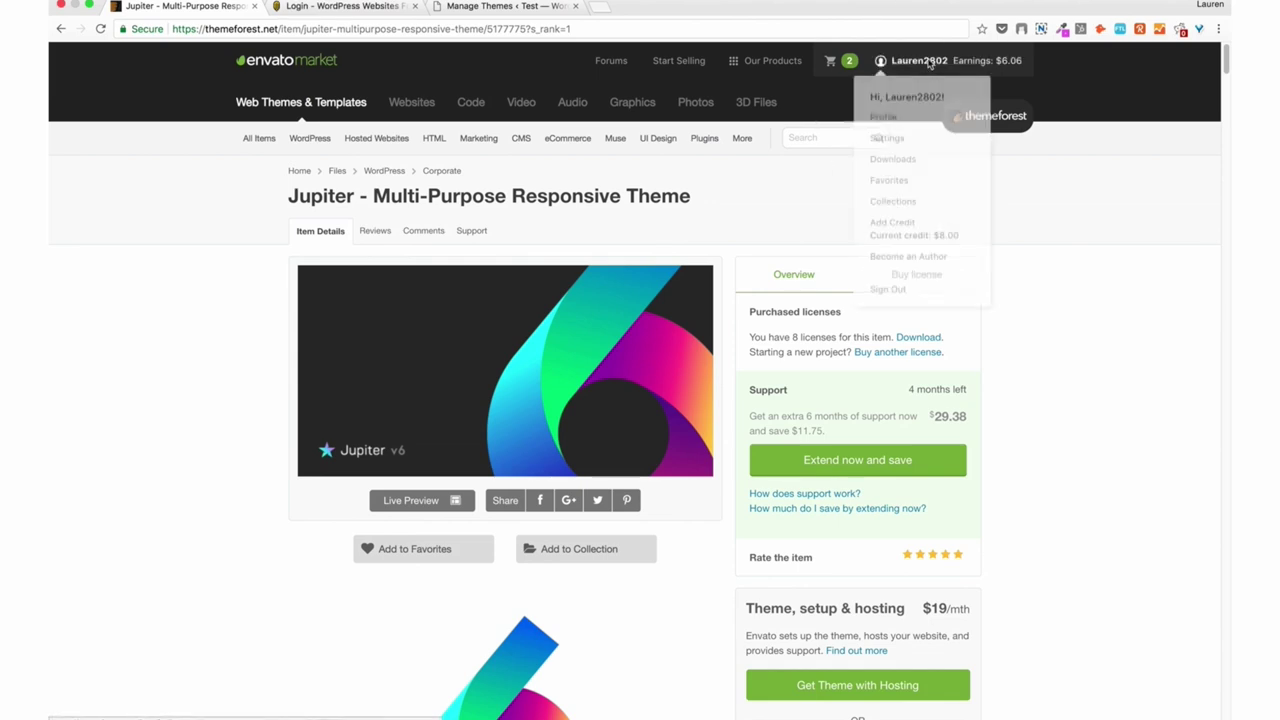
pyautogui.click(897, 162)
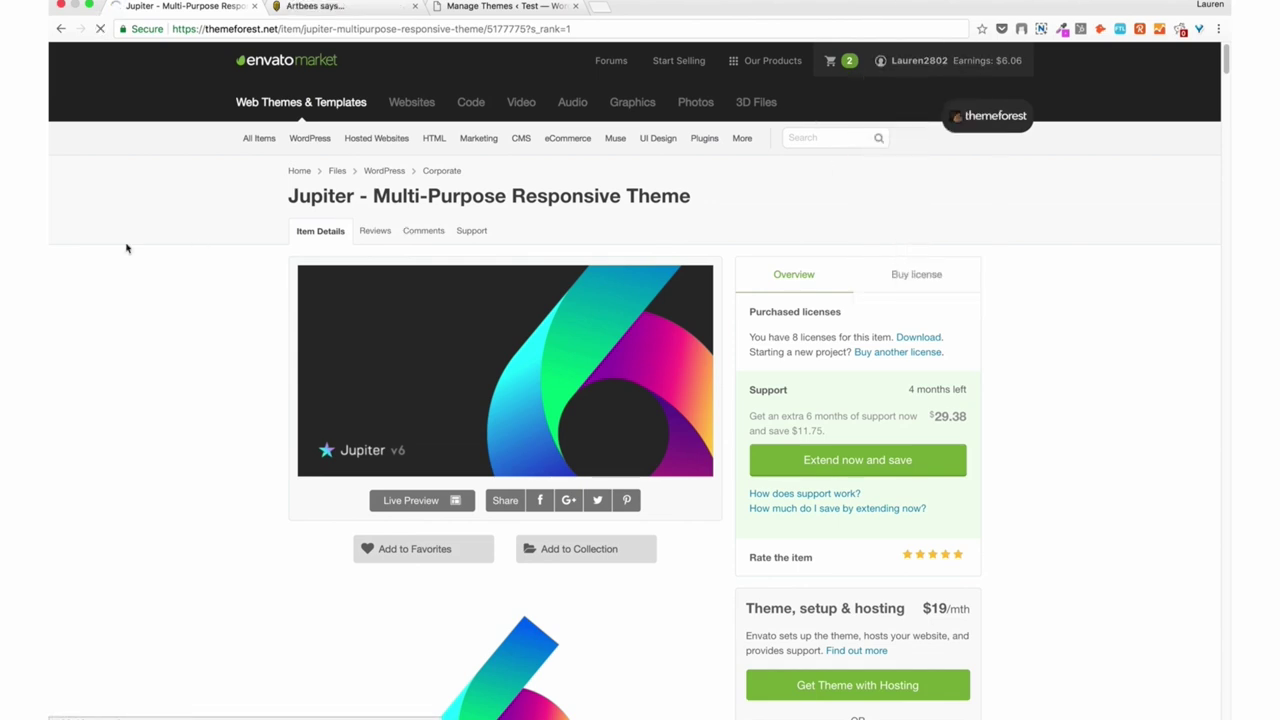
pyautogui.scroll(-5, 126, 246)
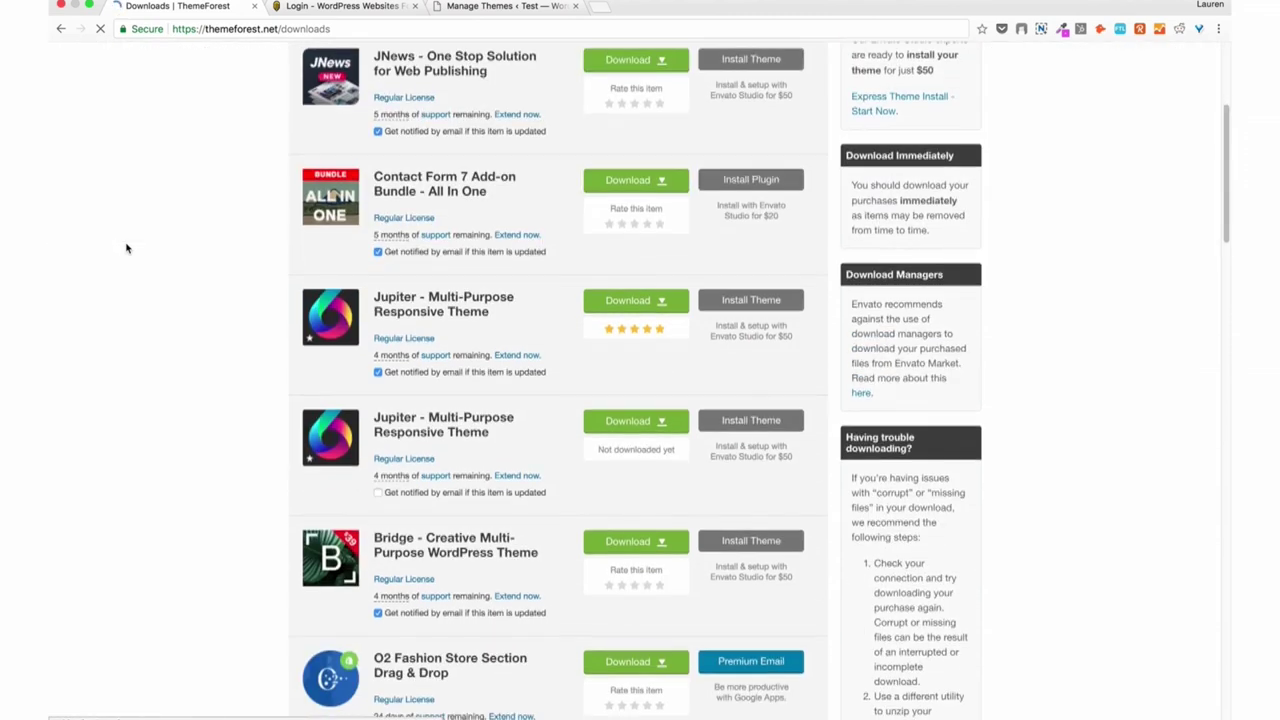
pyautogui.click(663, 309)
pyautogui.click(655, 340)
pyautogui.moveTo(651, 331)
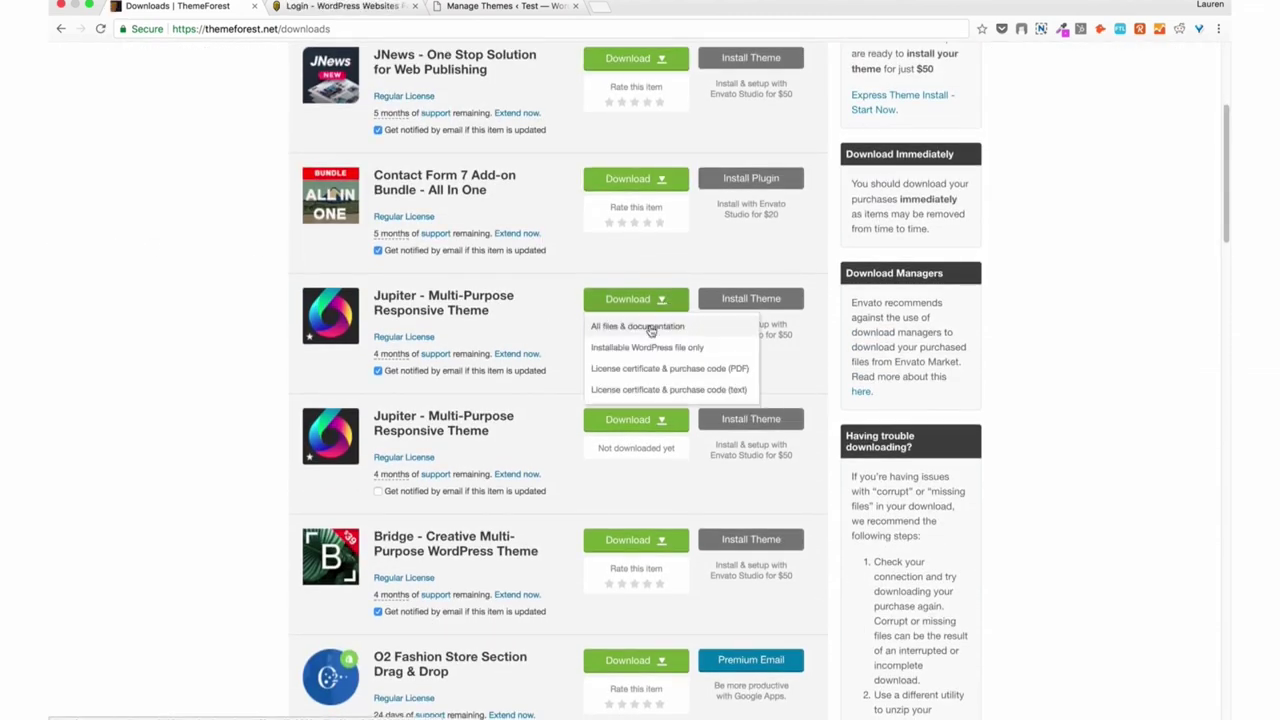
pyautogui.click(505, 6)
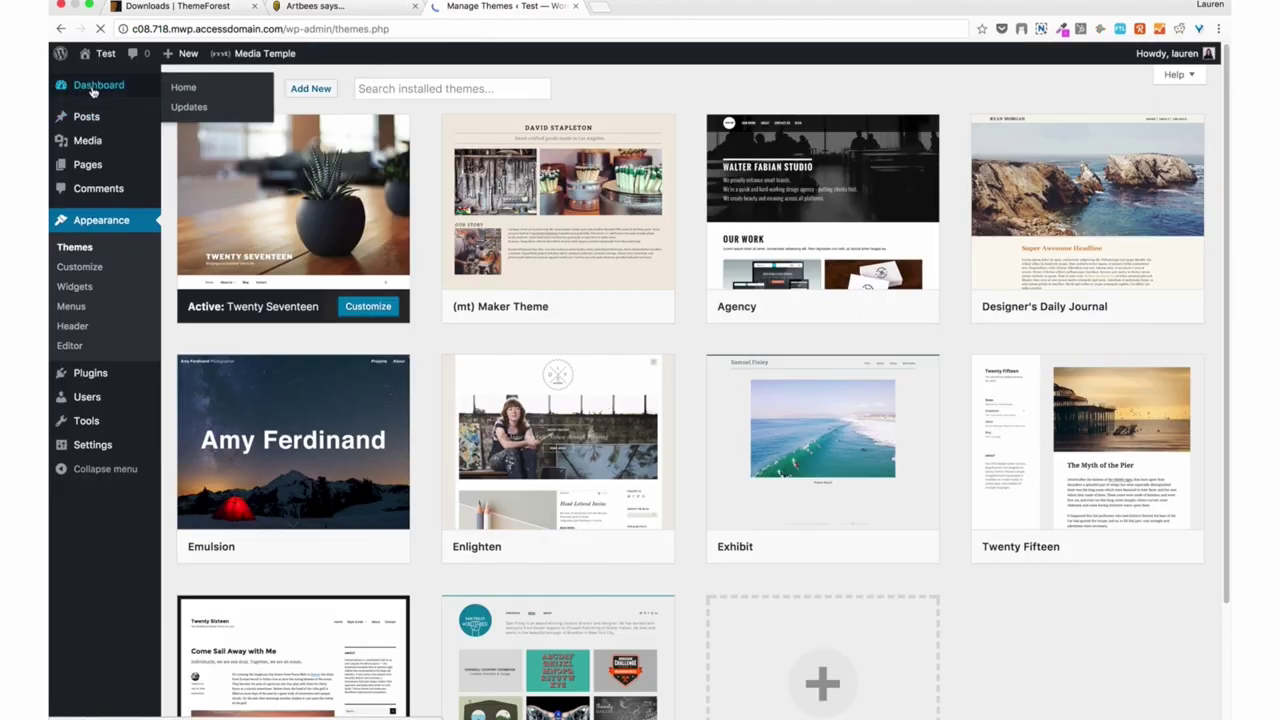
# Bring up the Upload Theme form under Appearance > Themes > Add New.
pyautogui.click(93, 88)
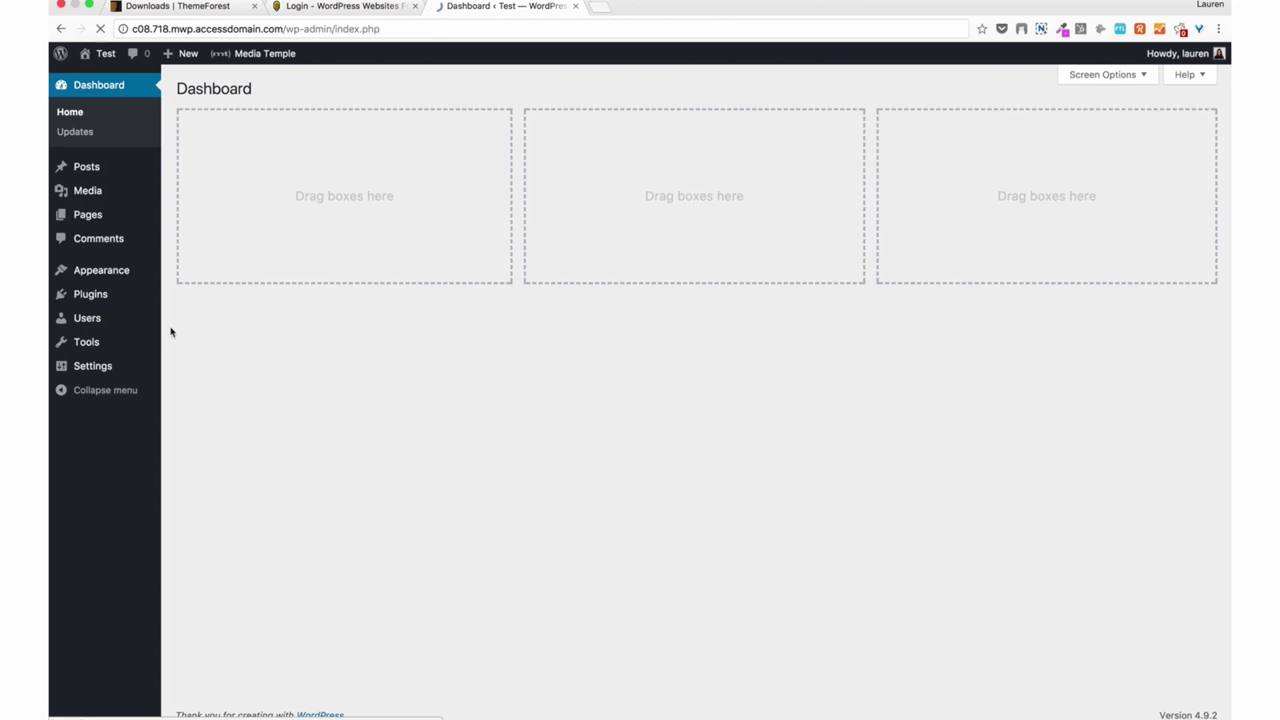
pyautogui.moveTo(139, 270)
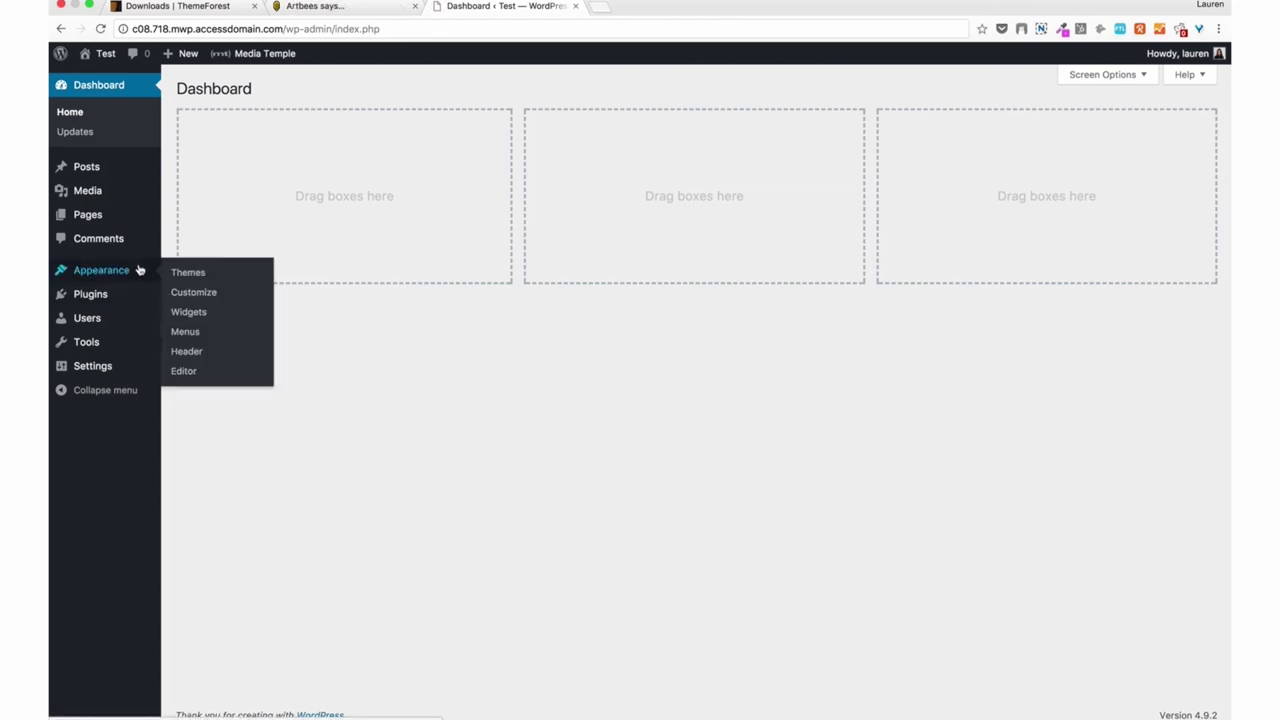
pyautogui.click(182, 278)
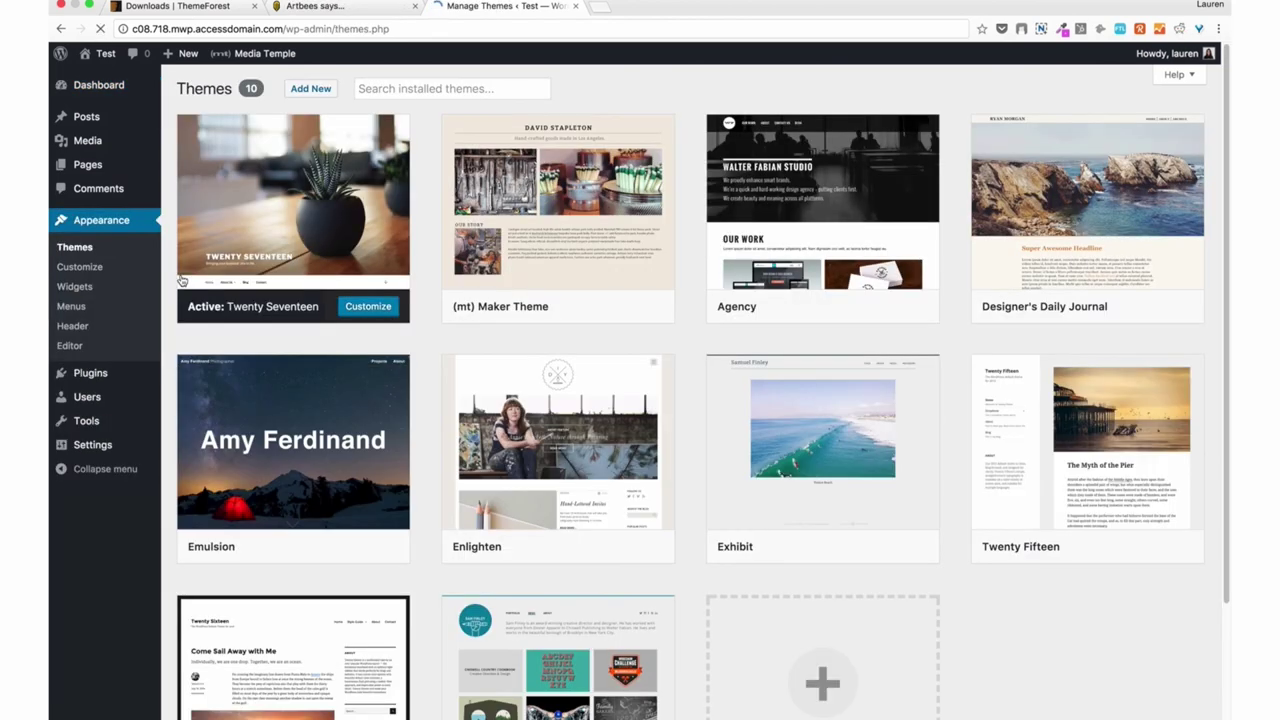
pyautogui.click(310, 89)
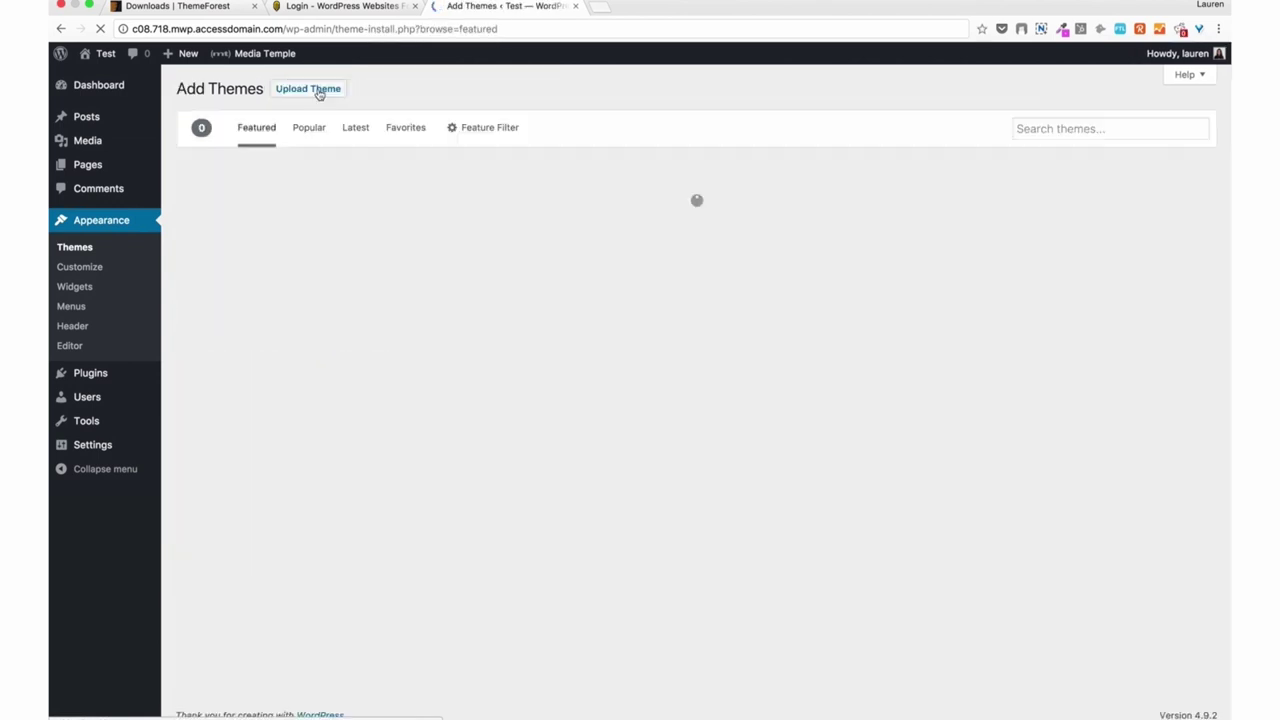
pyautogui.click(323, 92)
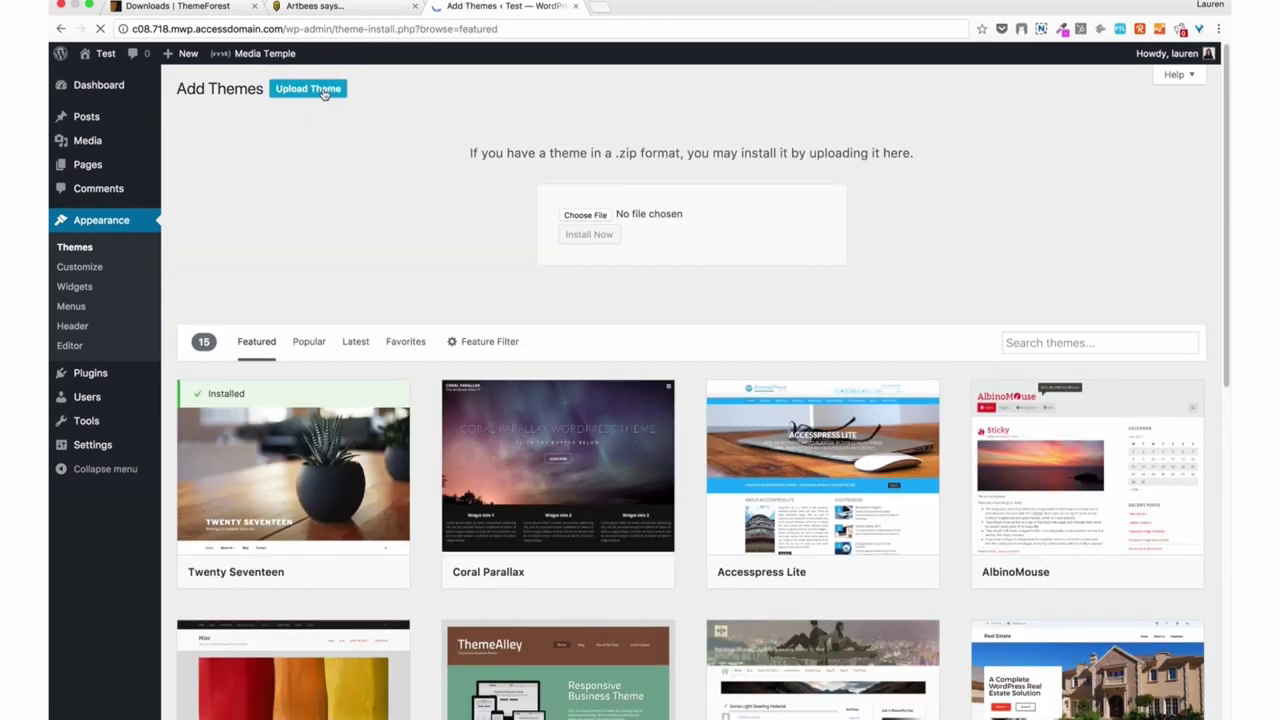
# Choose jupiter.zip from the Desktop and install it.
pyautogui.click(585, 216)
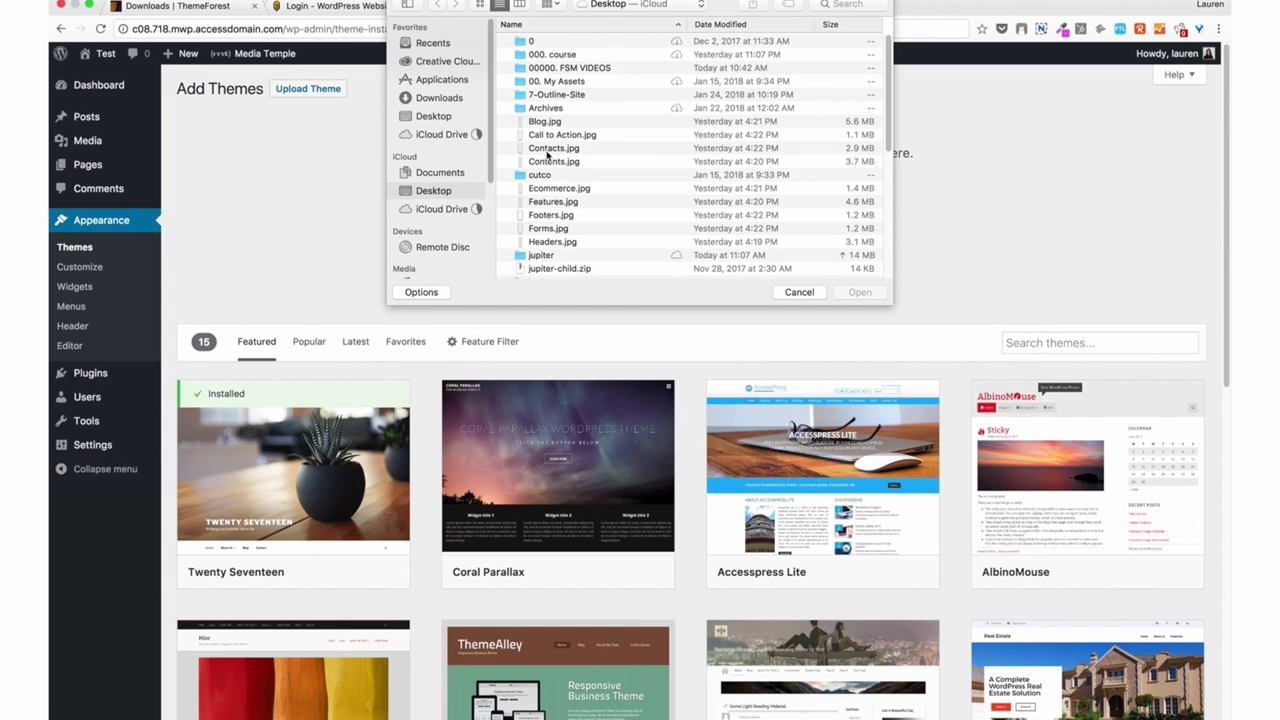
pyautogui.scroll(-15, 547, 155)
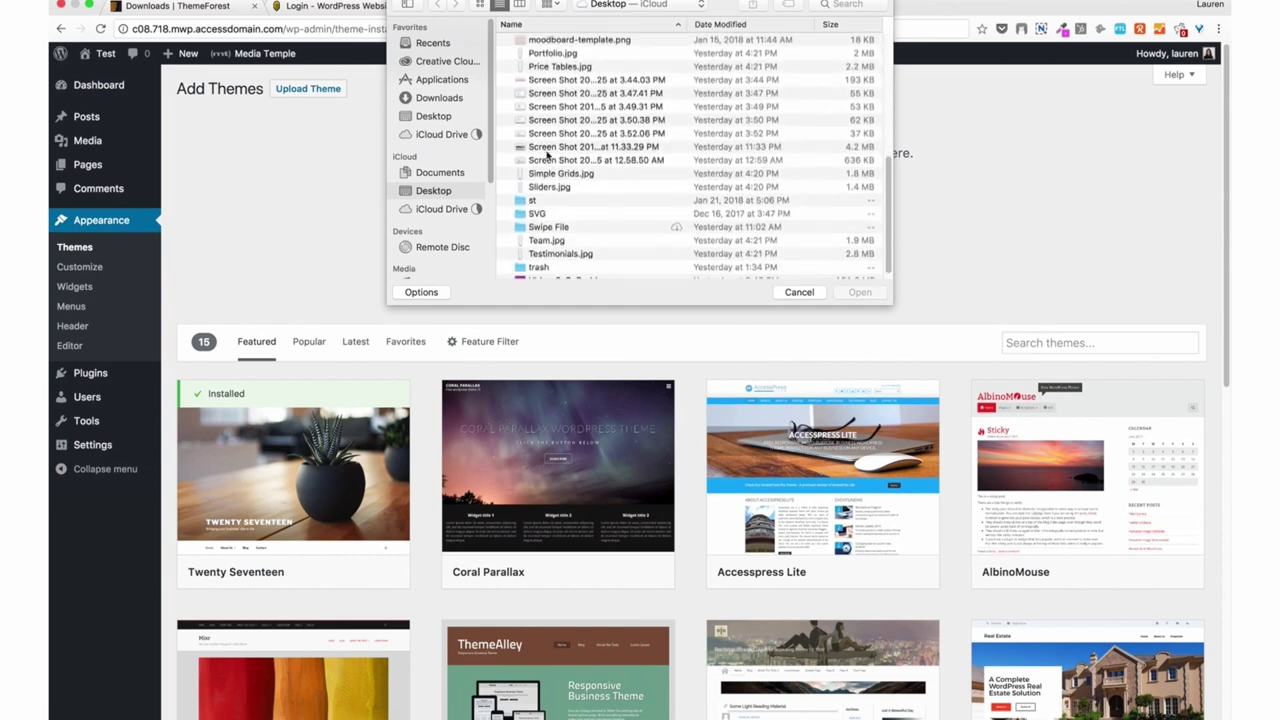
pyautogui.scroll(8, 547, 155)
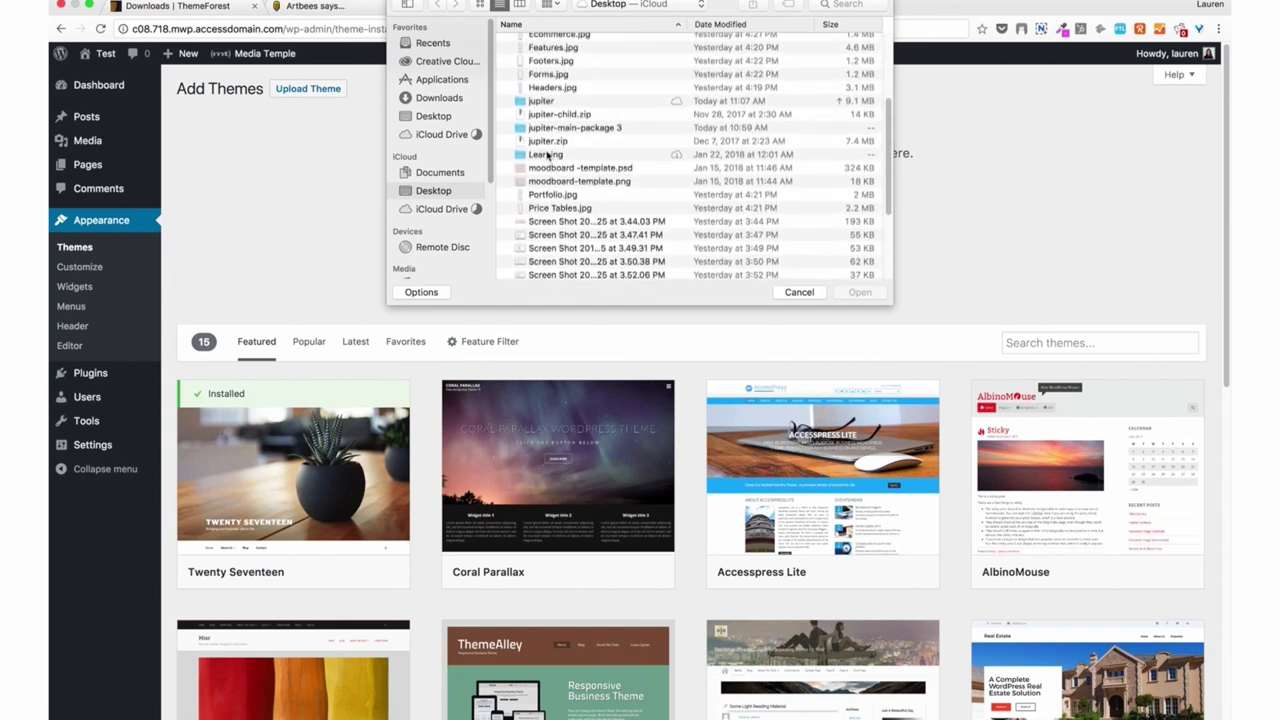
pyautogui.scroll(2, 547, 155)
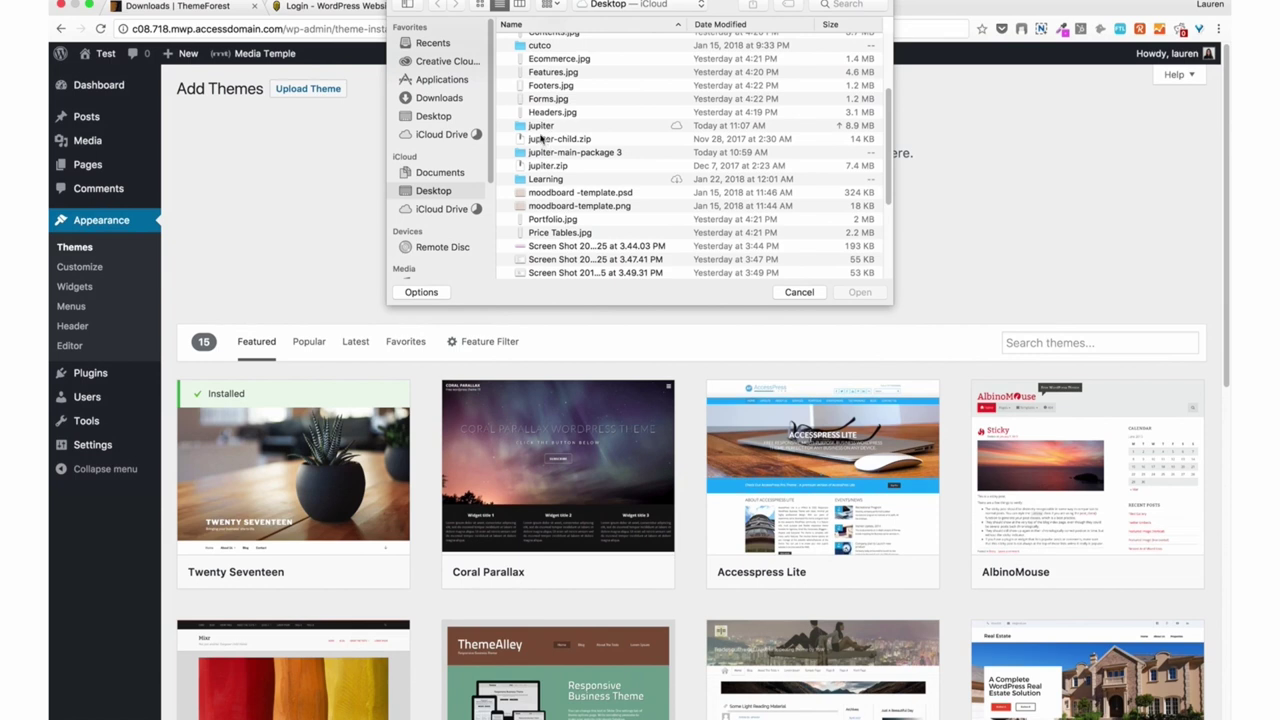
pyautogui.click(543, 141)
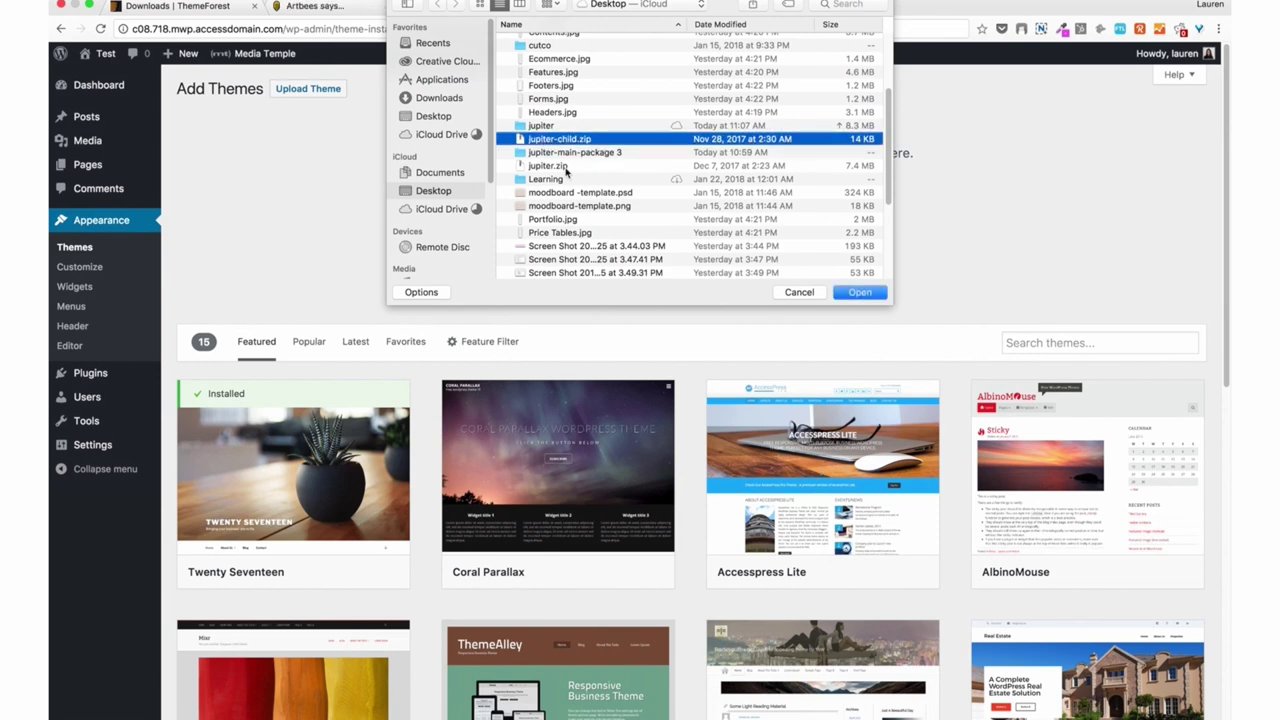
pyautogui.click(566, 167)
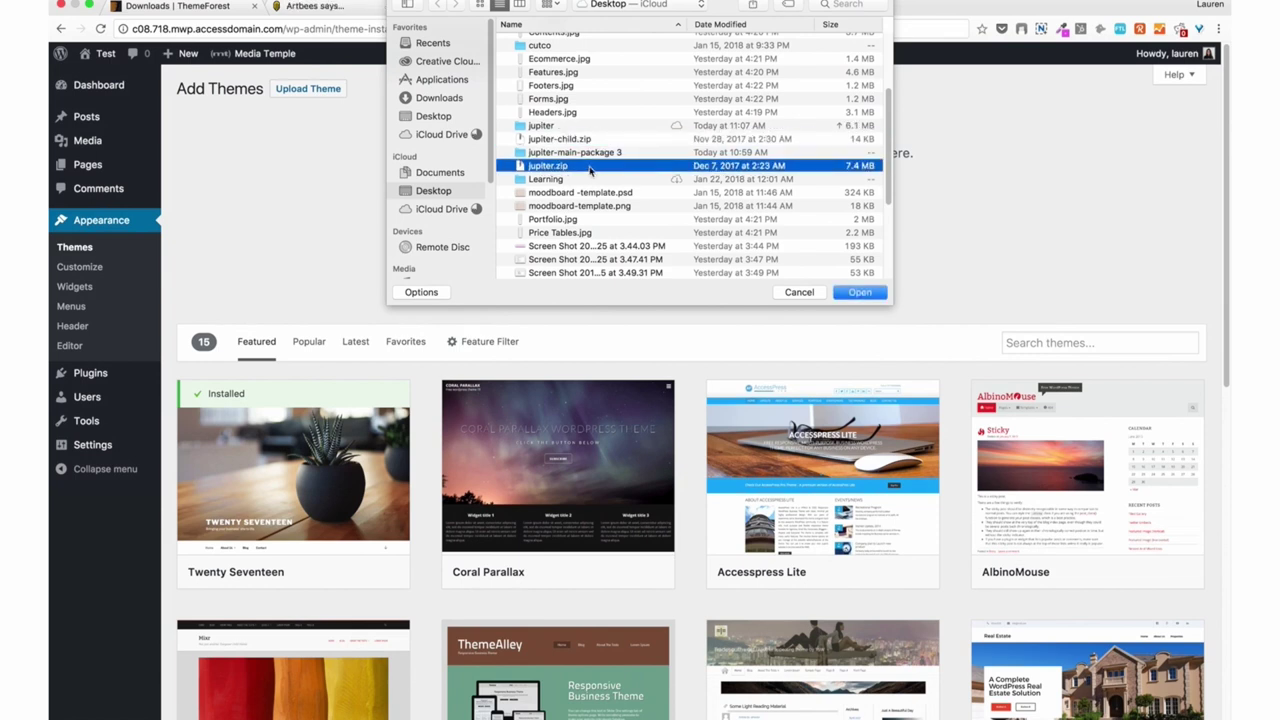
pyautogui.doubleClick(590, 170)
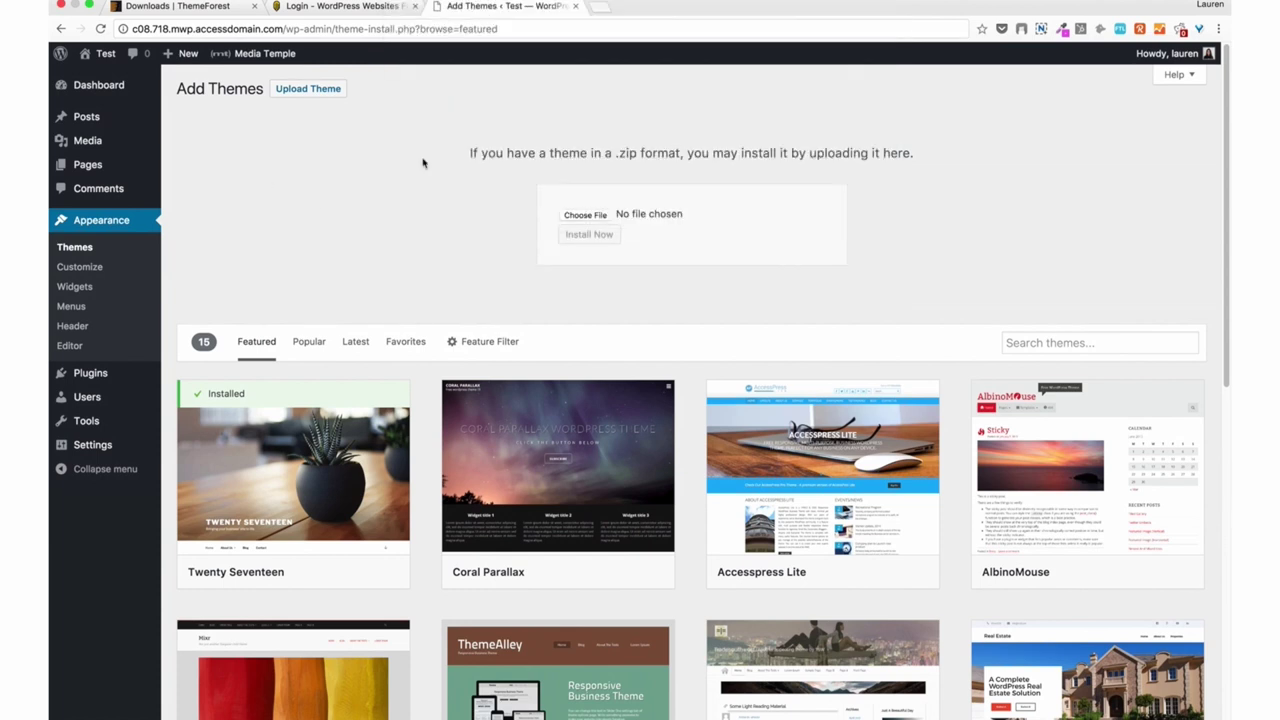
pyautogui.click(606, 242)
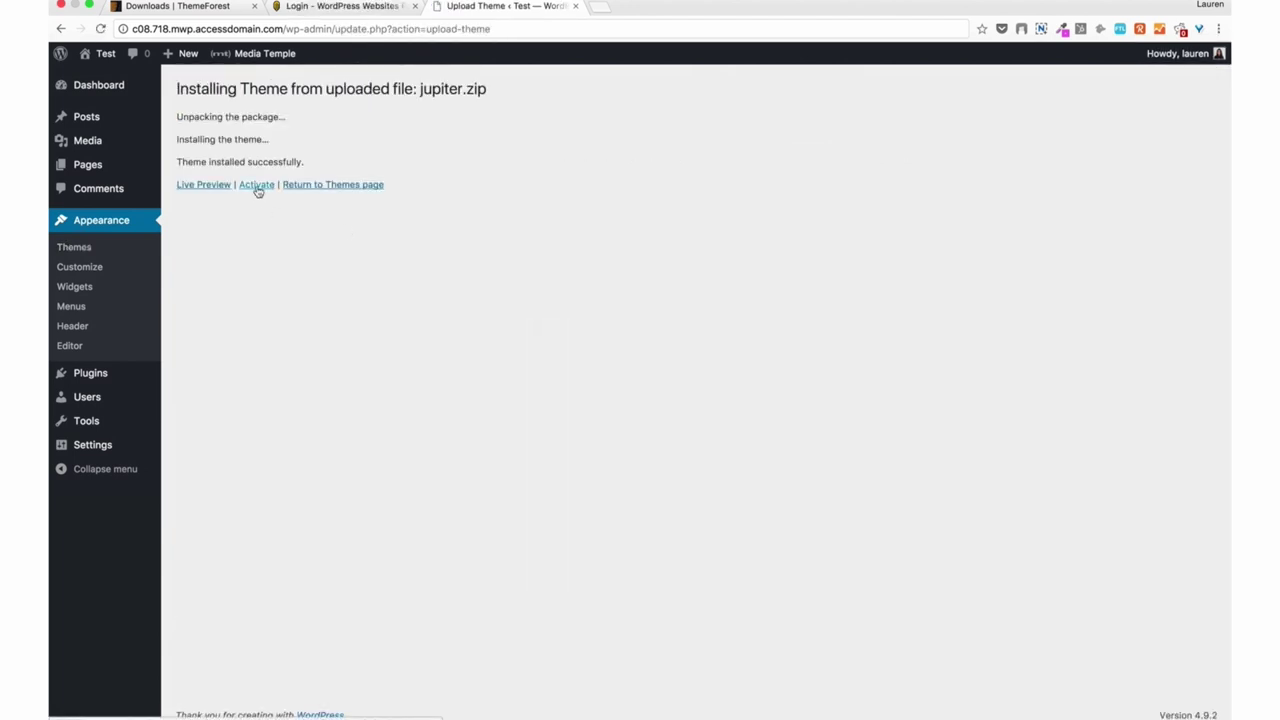
# Activate Jupiter, allow usage tracking, skip the tutorial tour, and return to the themes page.
pyautogui.click(257, 188)
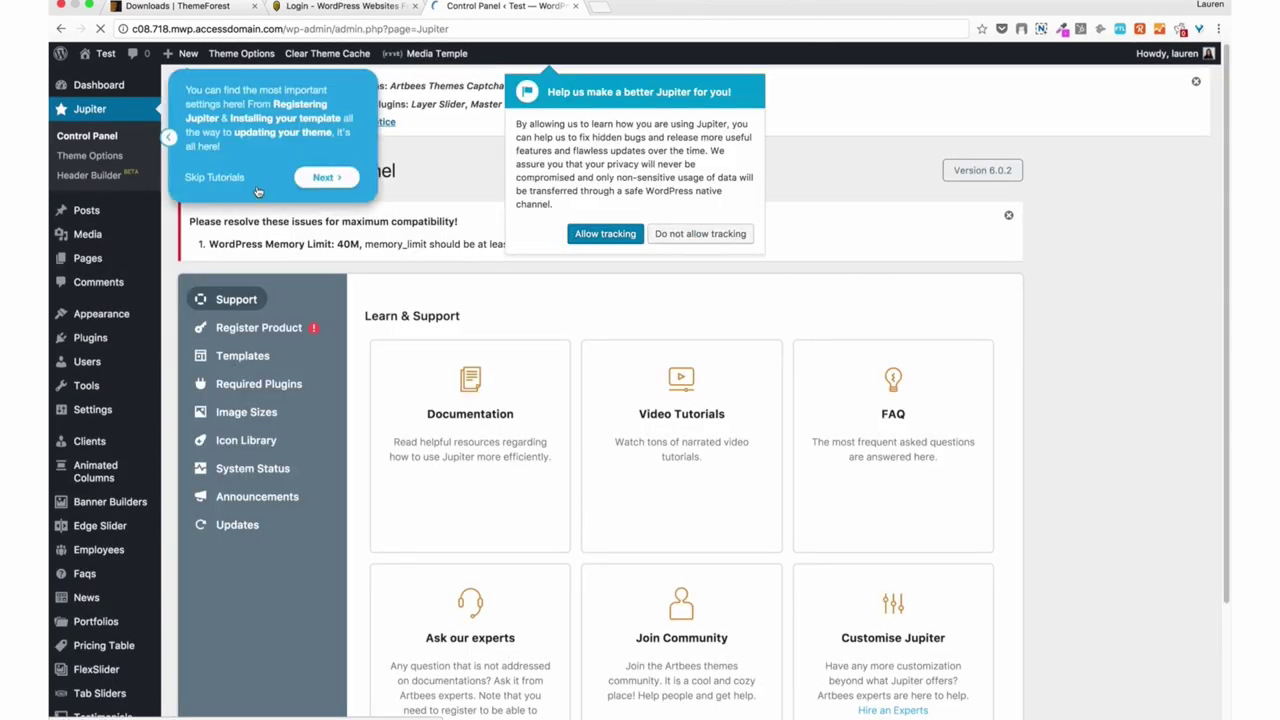
pyautogui.click(605, 233)
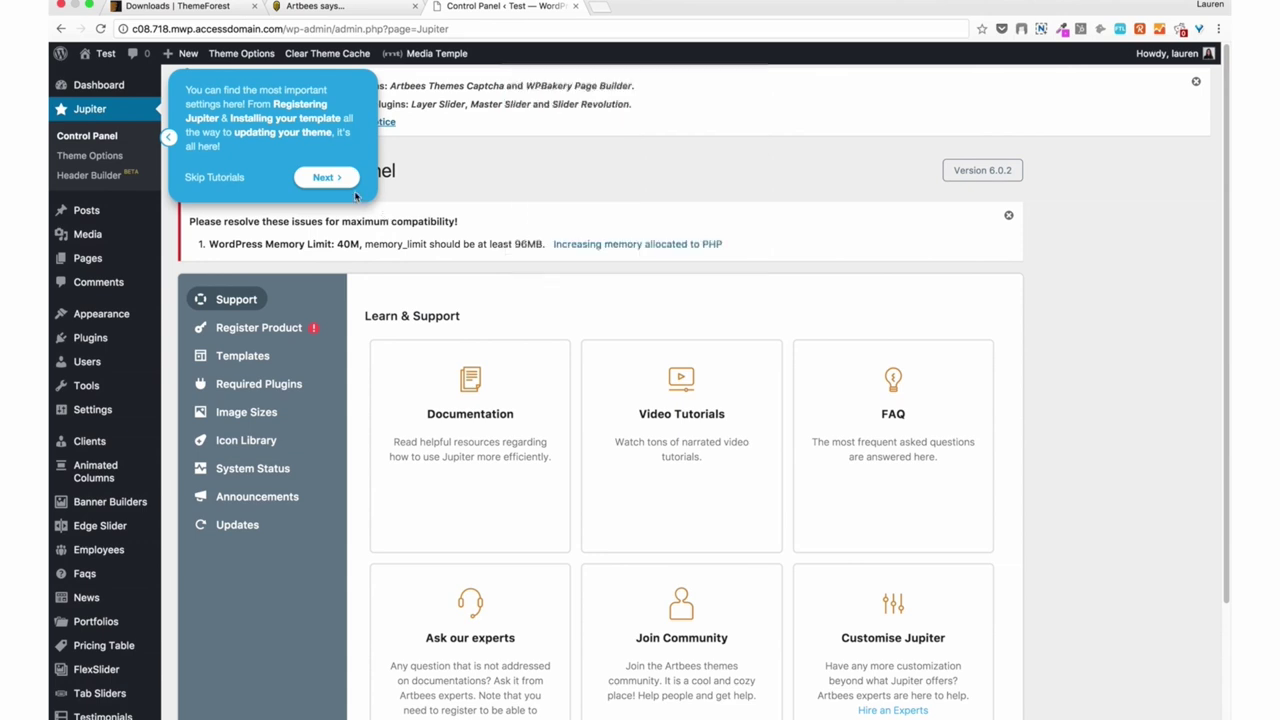
pyautogui.click(226, 178)
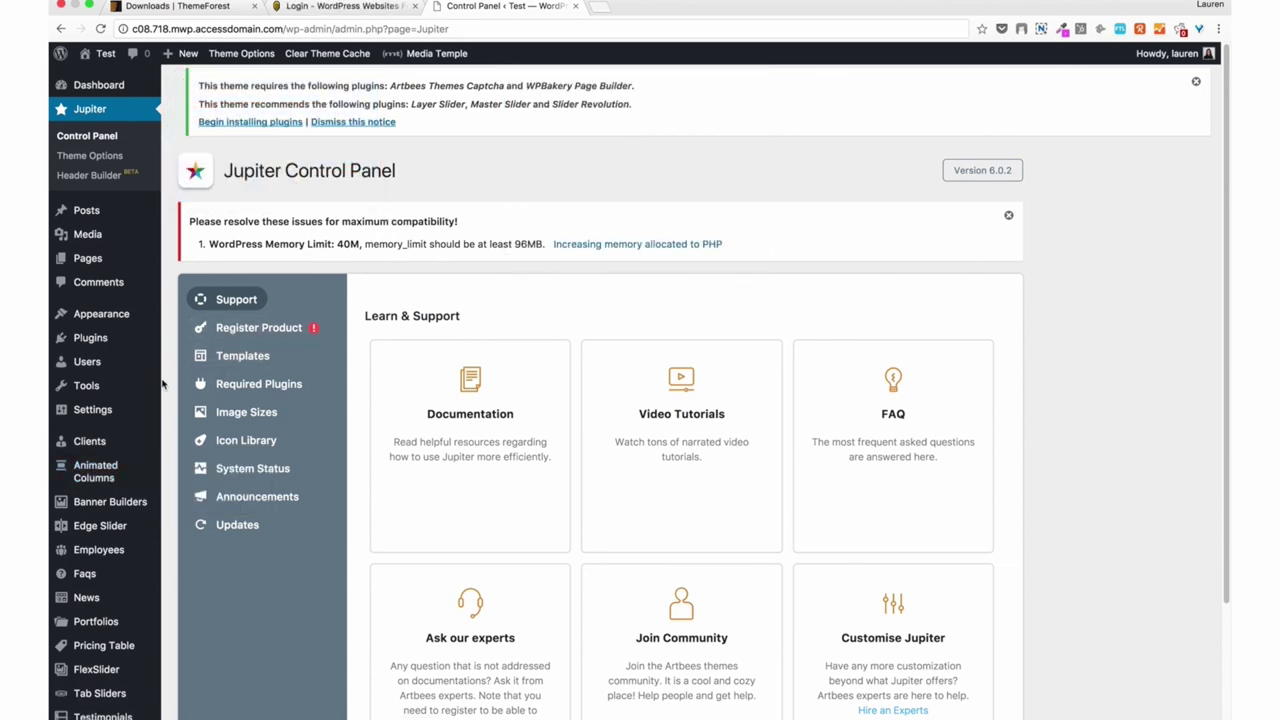
pyautogui.moveTo(128, 316)
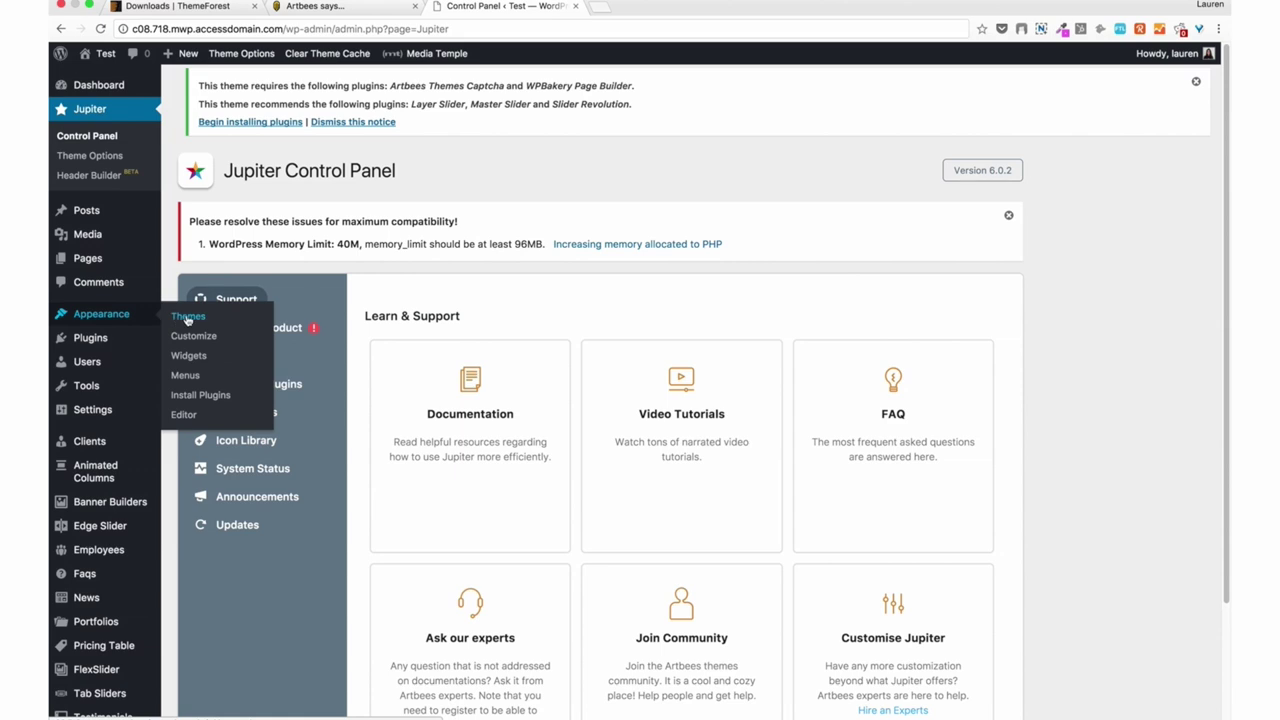
pyautogui.click(187, 317)
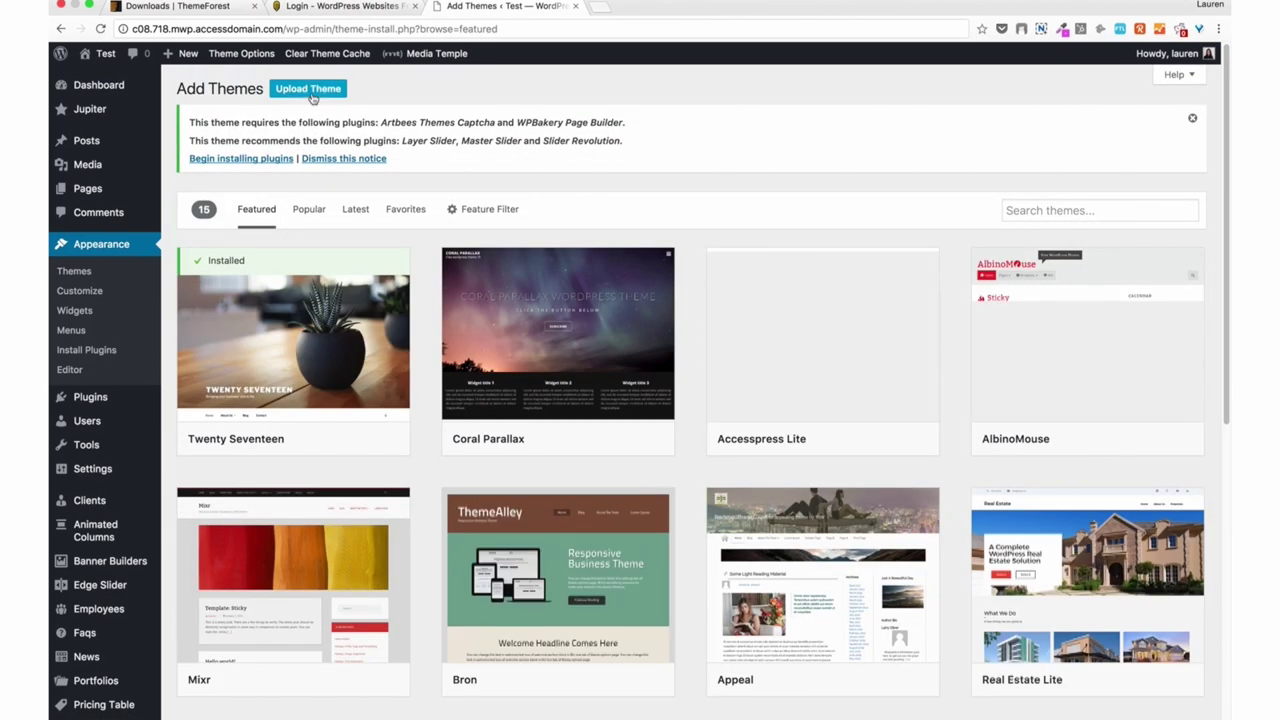
# Upload and install jupiter-child.zip, then activate the Jupiter child theme.
pyautogui.click(322, 90)
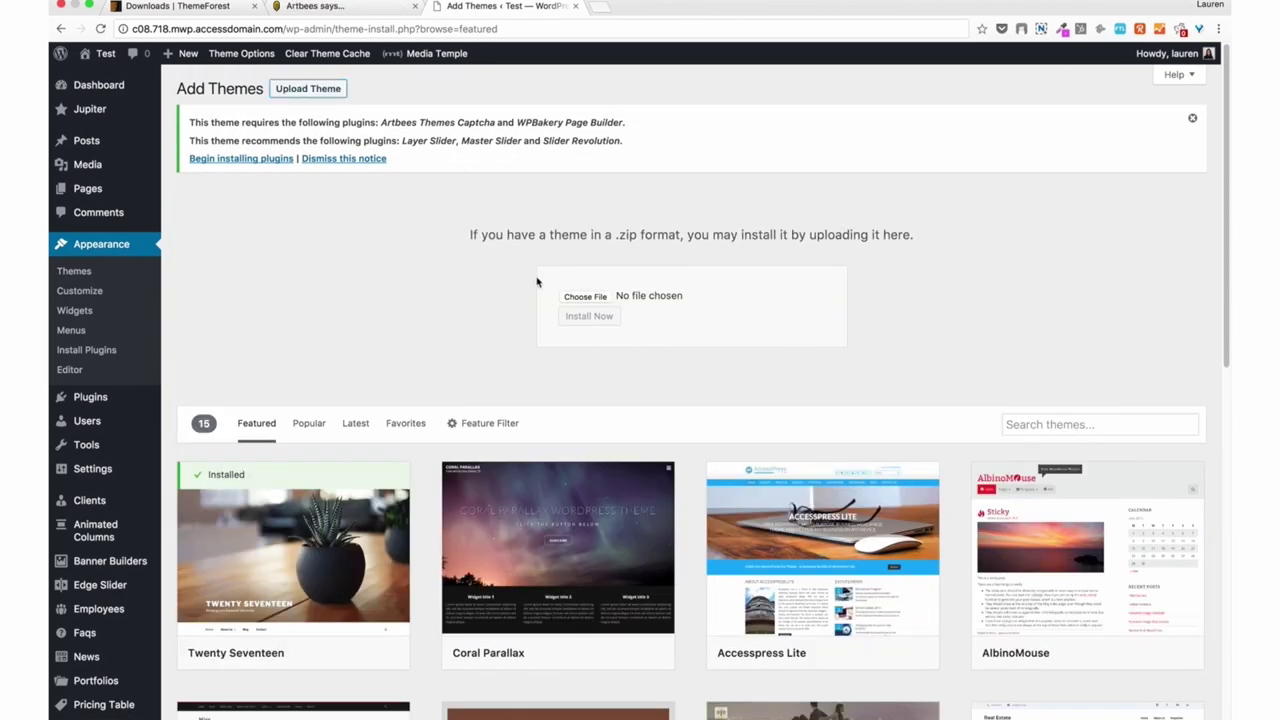
pyautogui.click(568, 297)
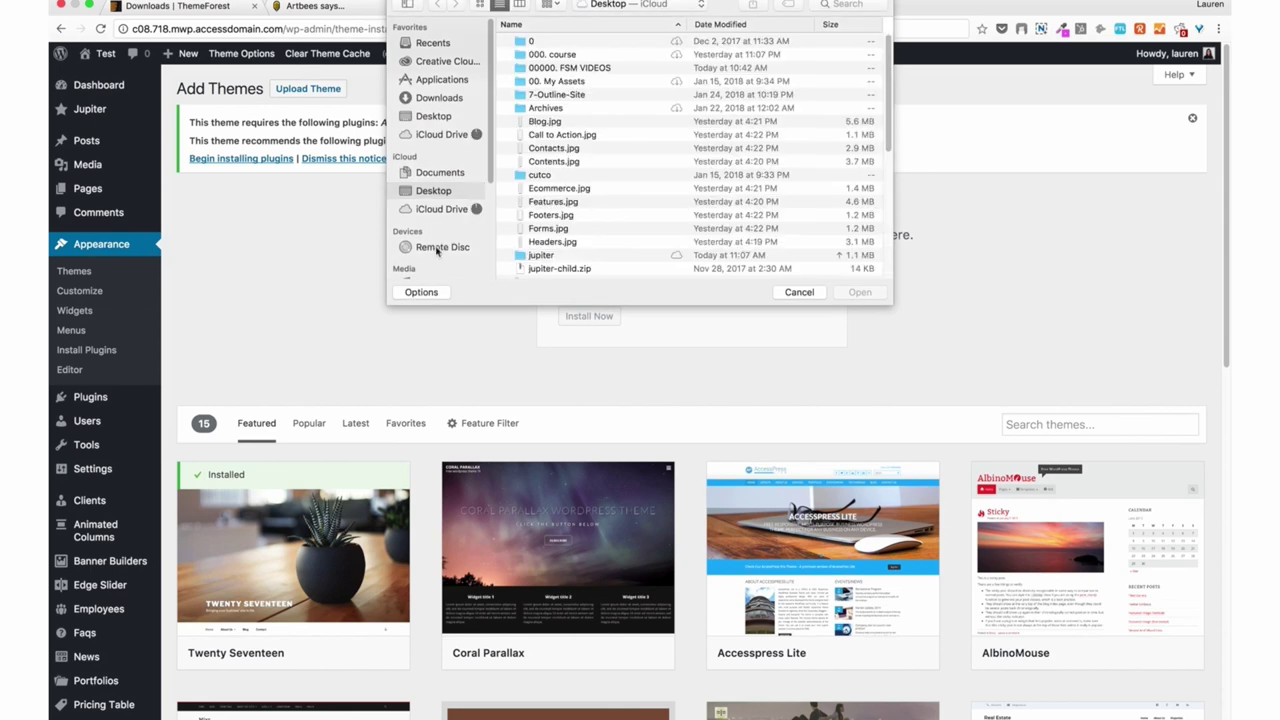
pyautogui.scroll(-5, 541, 181)
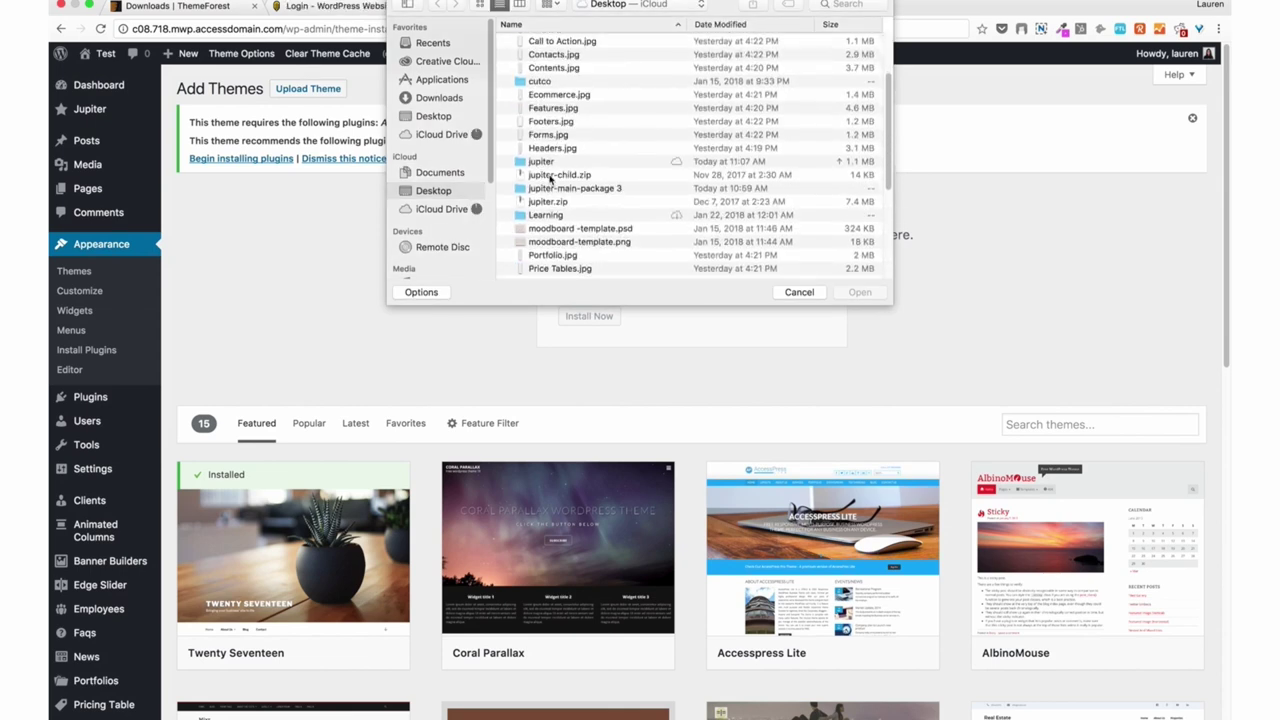
pyautogui.click(551, 176)
pyautogui.click(860, 296)
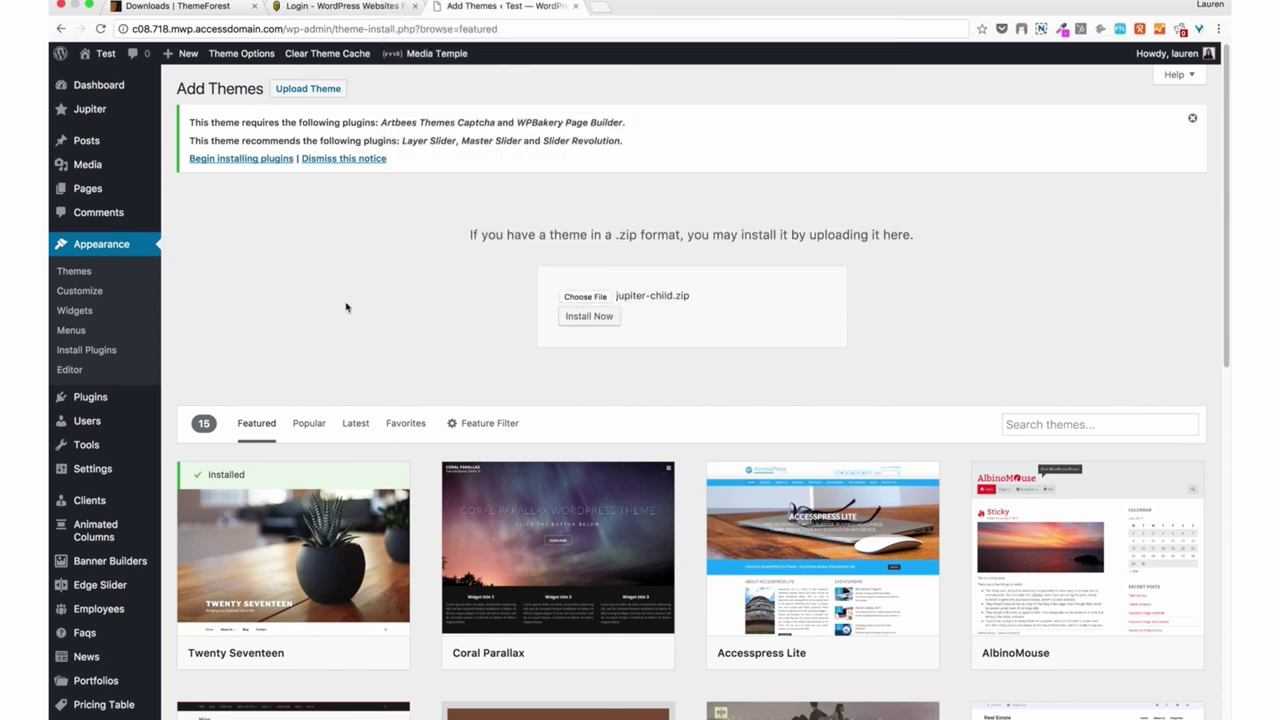
pyautogui.click(600, 316)
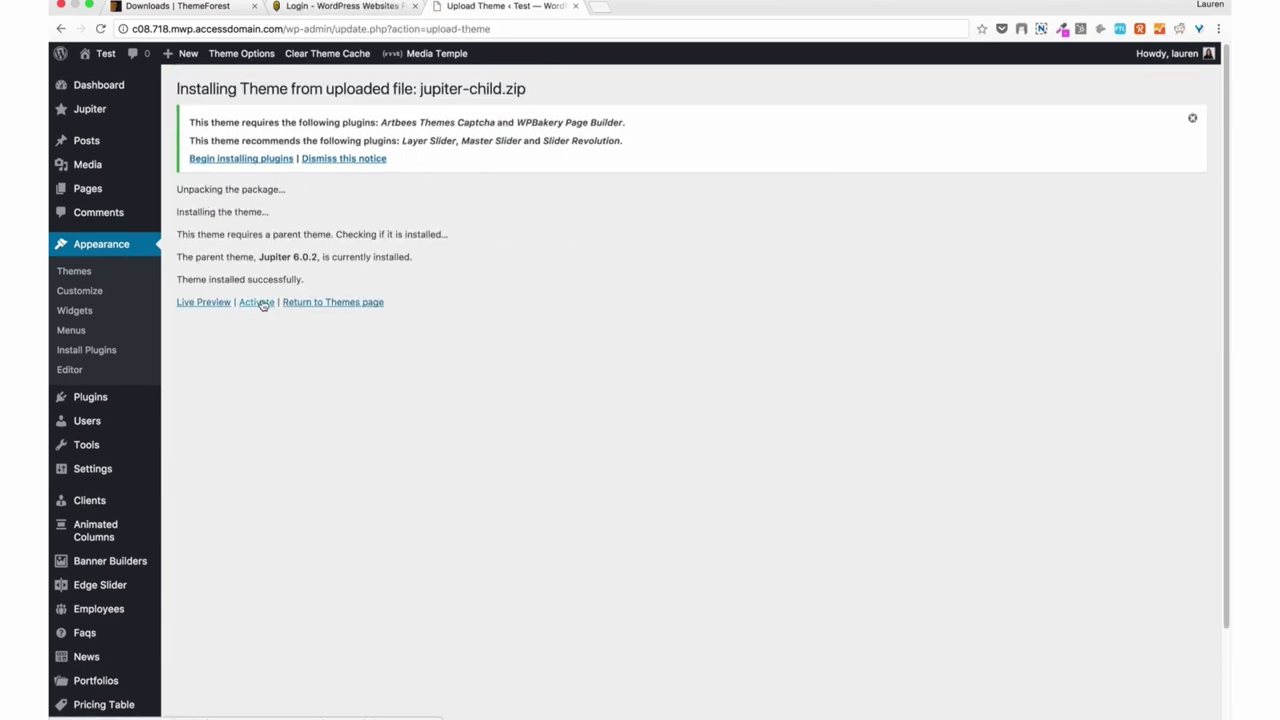
pyautogui.click(256, 302)
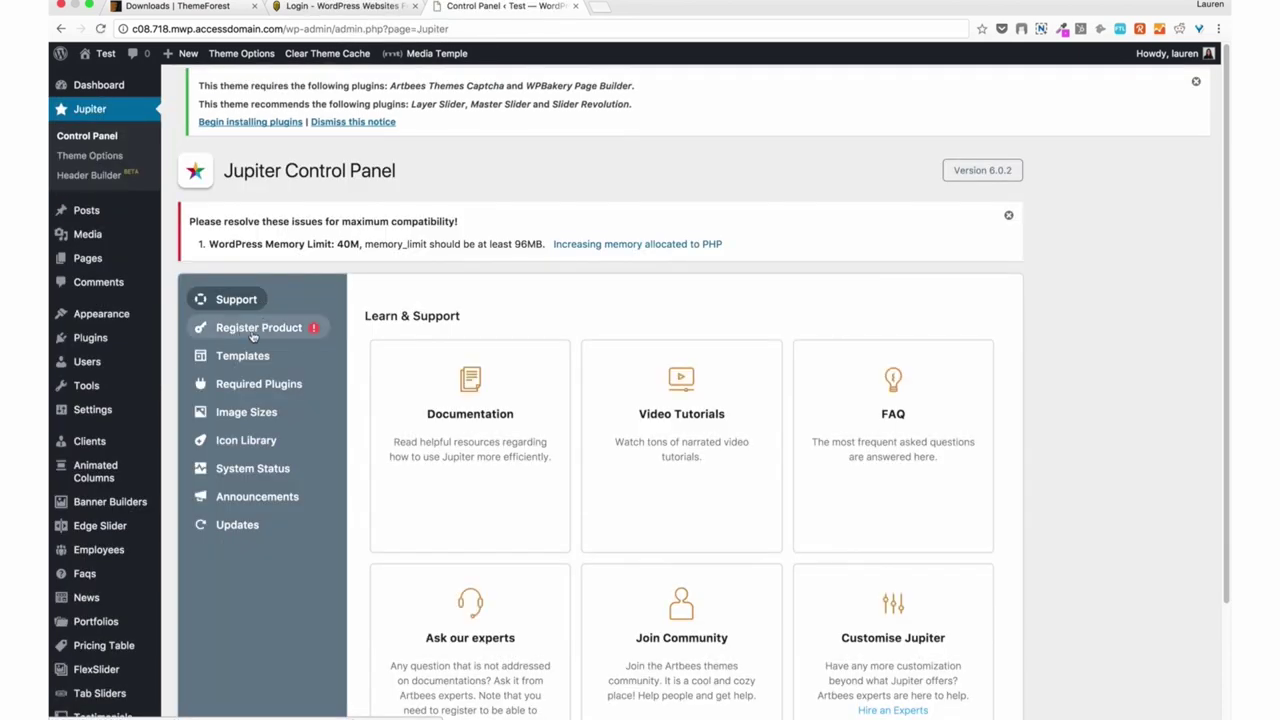
# Open Register Product, close the memory-limit warning, and open the Artbees Sign up link in a new tab.
pyautogui.click(253, 334)
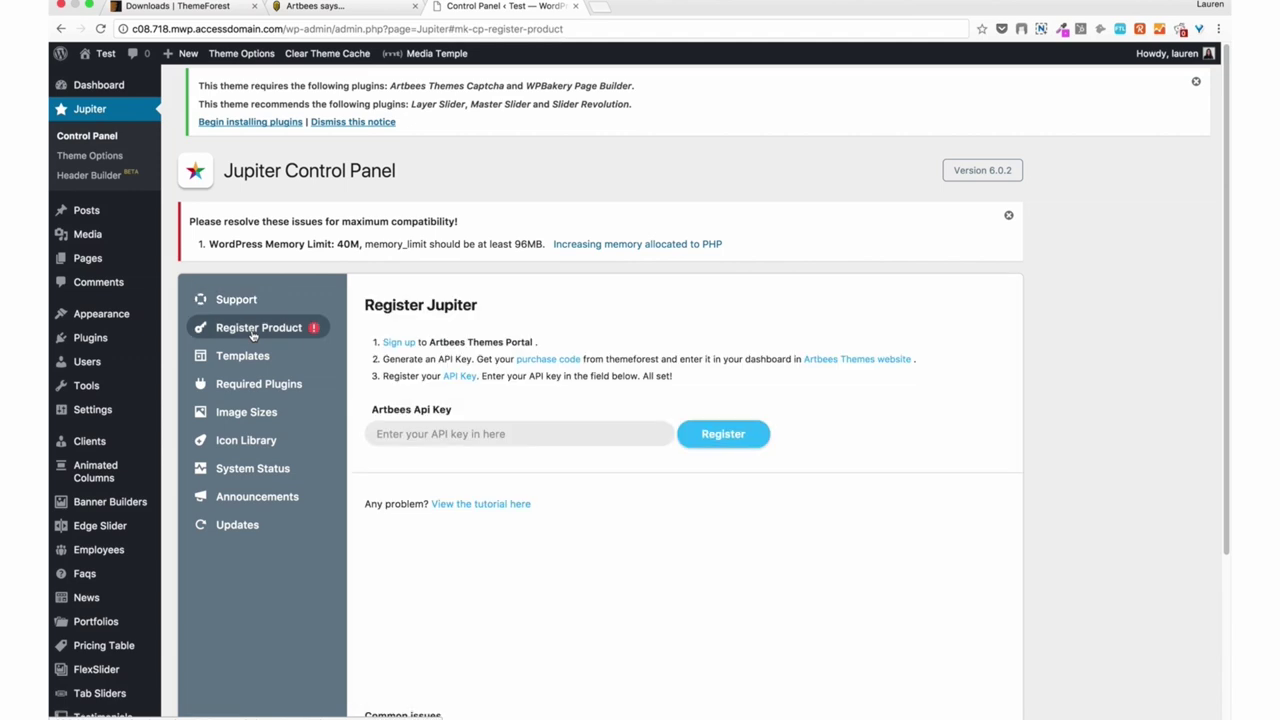
pyautogui.click(1008, 215)
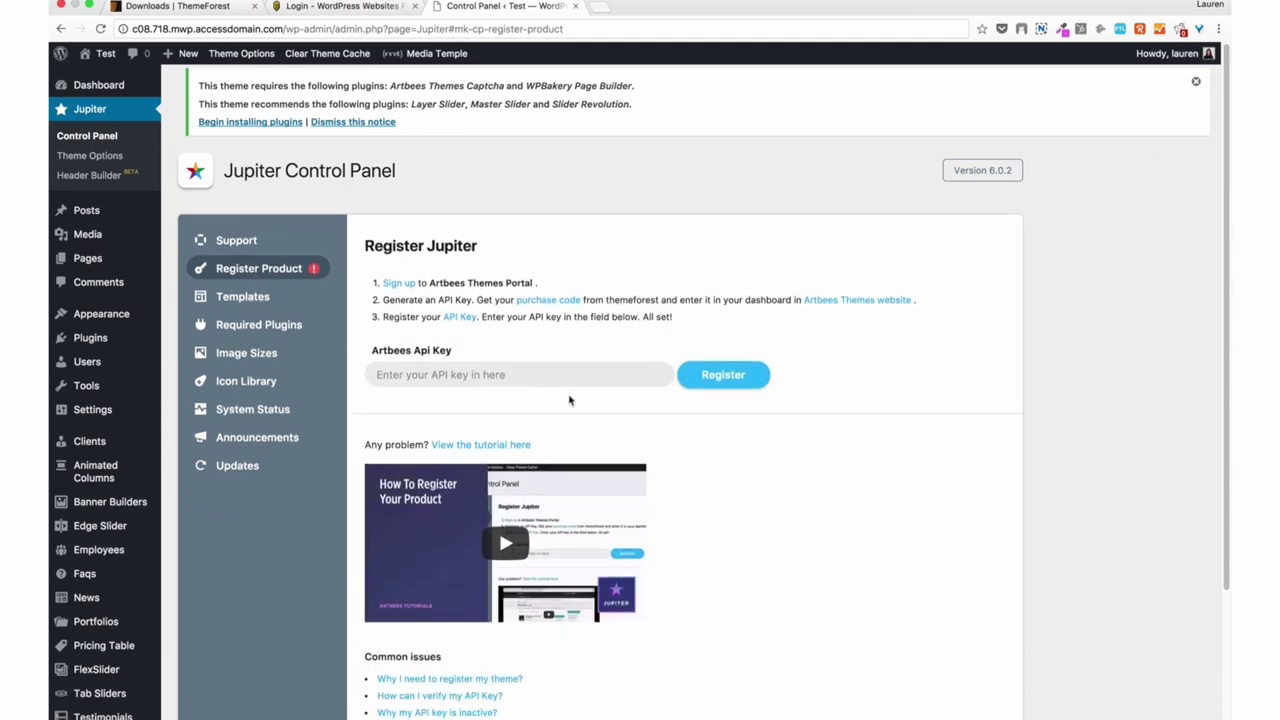
pyautogui.scroll(-2, 569, 398)
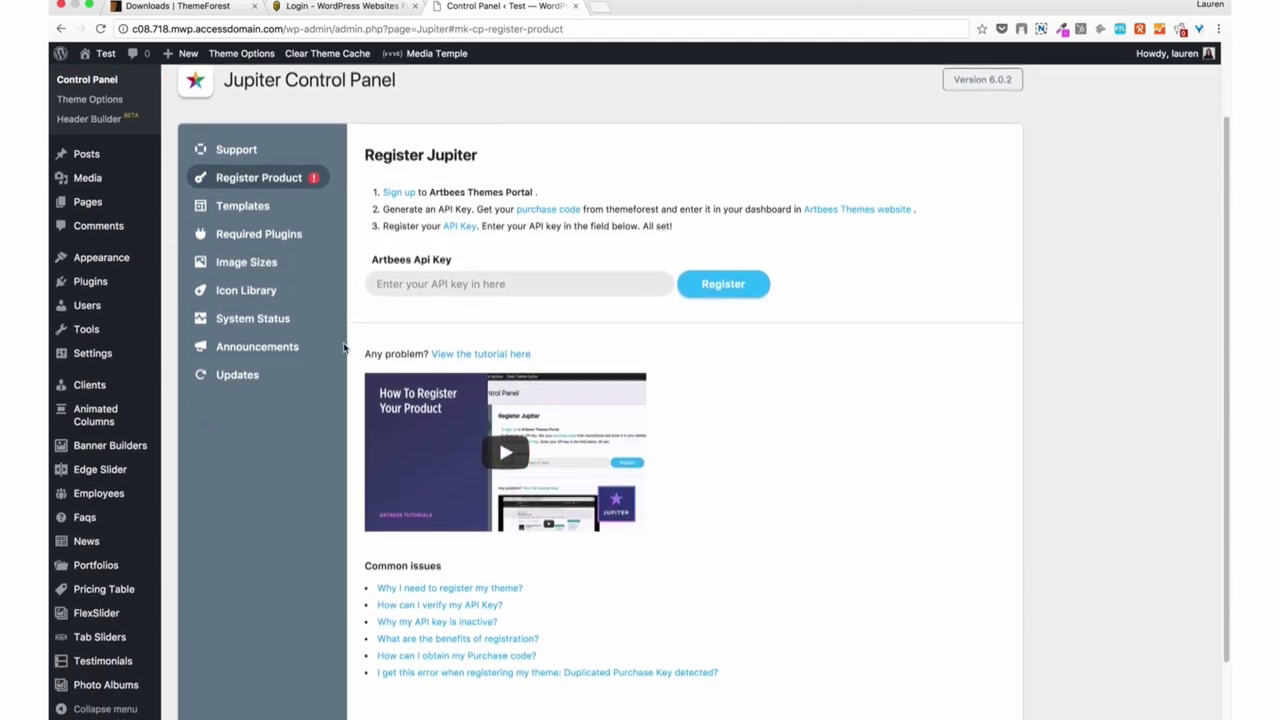
pyautogui.rightClick(402, 195)
pyautogui.click(450, 201)
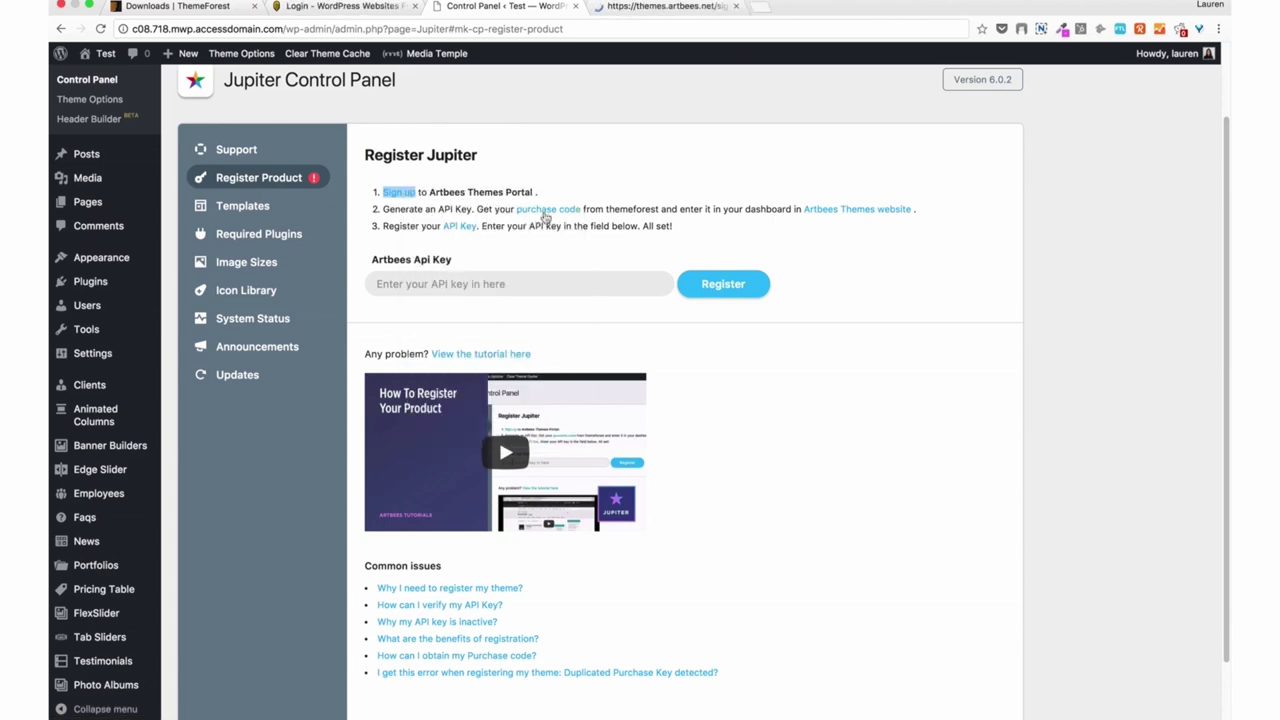
pyautogui.click(910, 278)
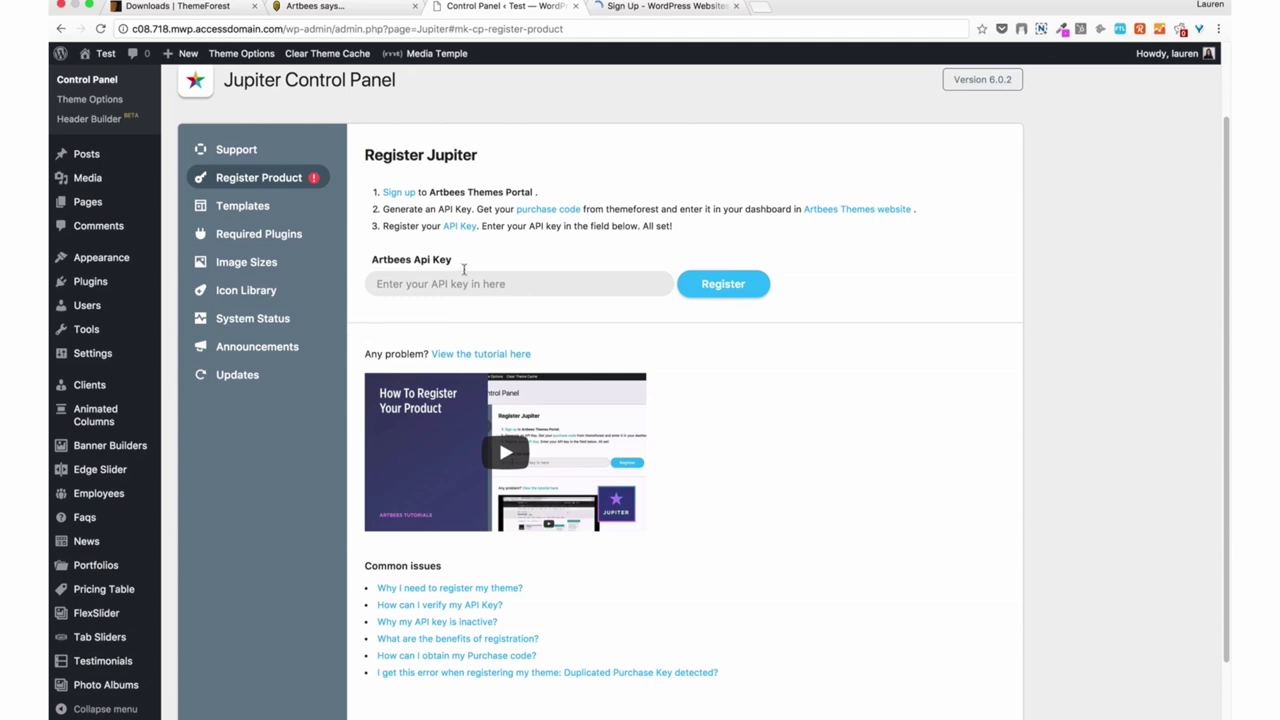
pyautogui.click(648, 6)
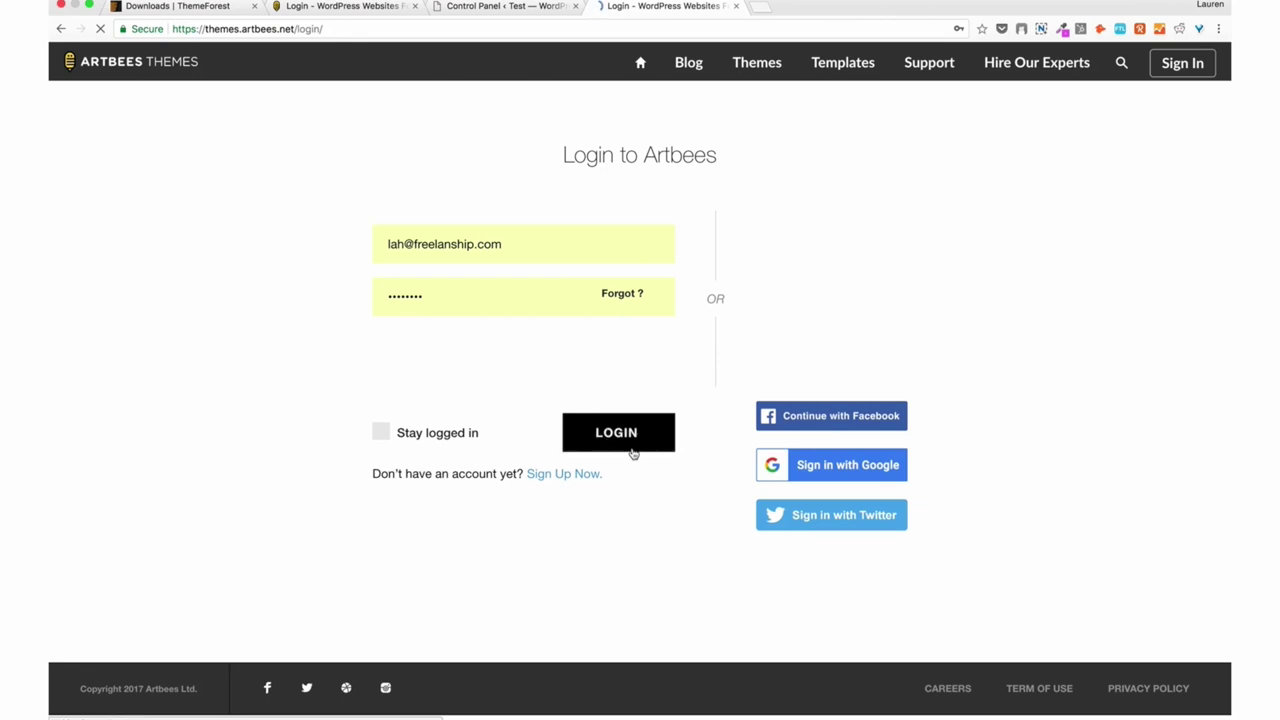
# Pass the reCAPTCHA, log in to Artbees, and open the Register Product API keys page.
pyautogui.click(391, 364)
pyautogui.click(623, 439)
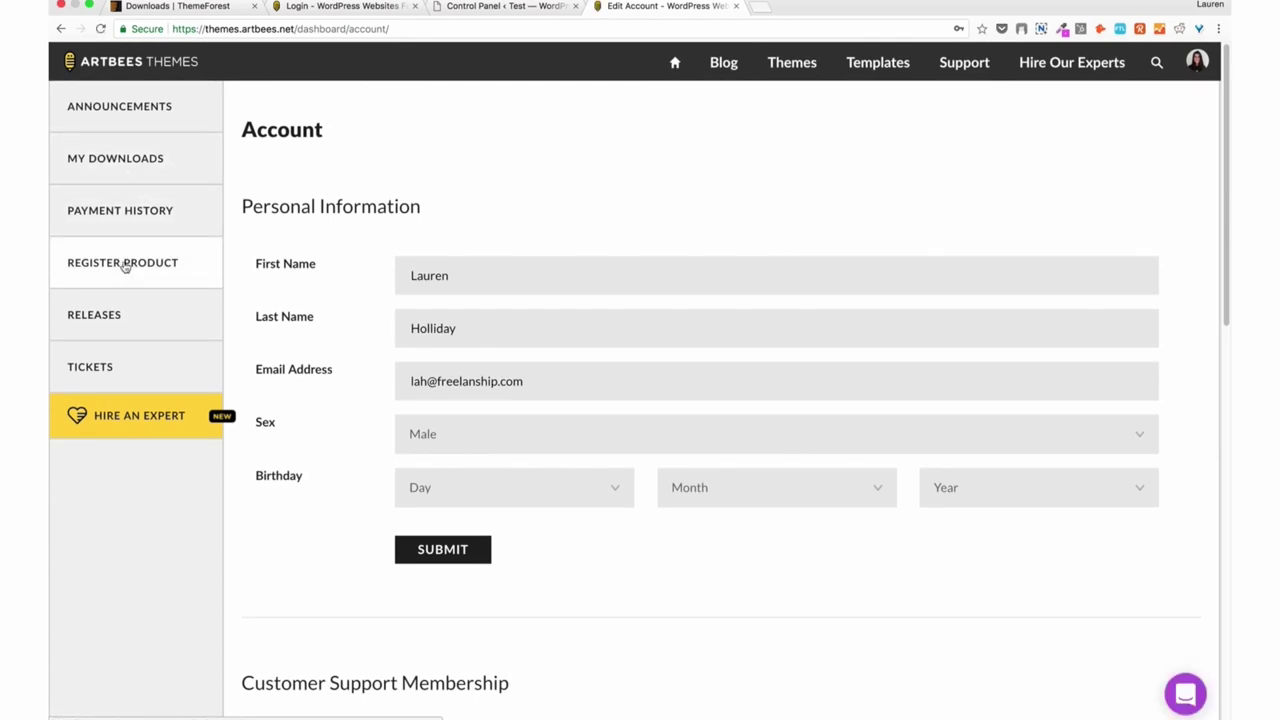
pyautogui.click(125, 266)
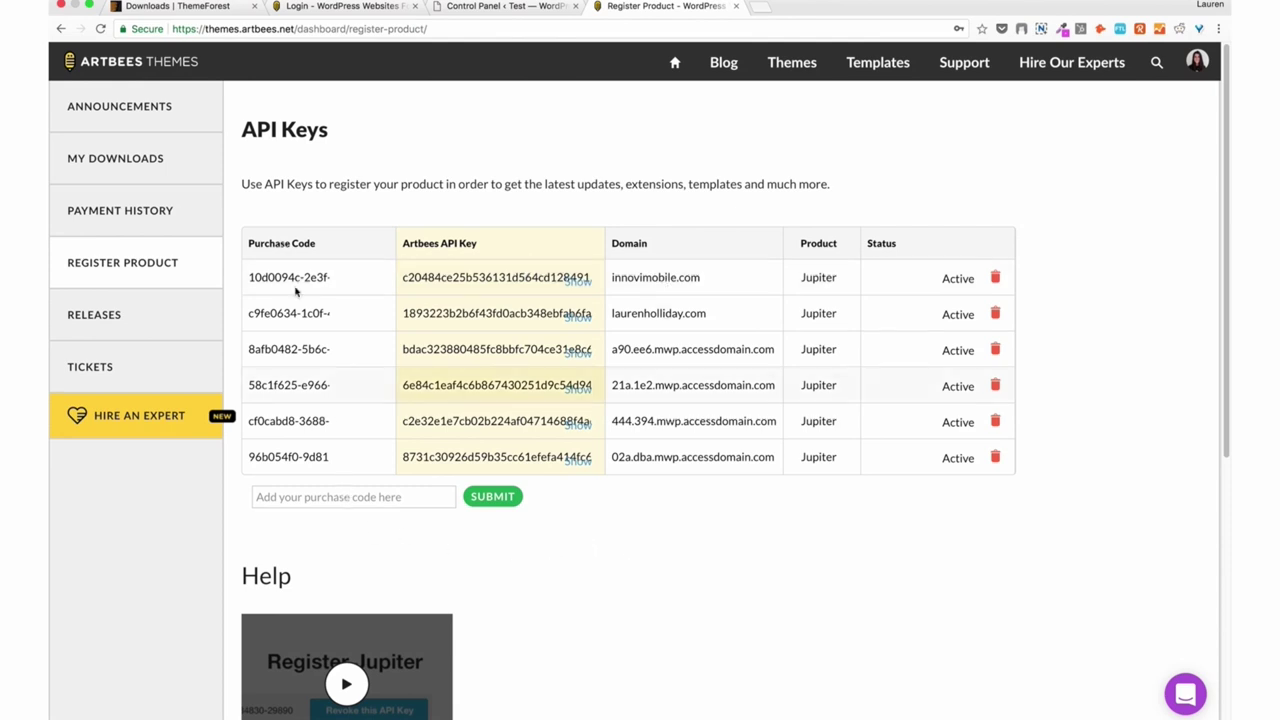
# Download Jupiter's License certificate & purchase code PDF and select its Item Purchase Code.
pyautogui.click(224, 7)
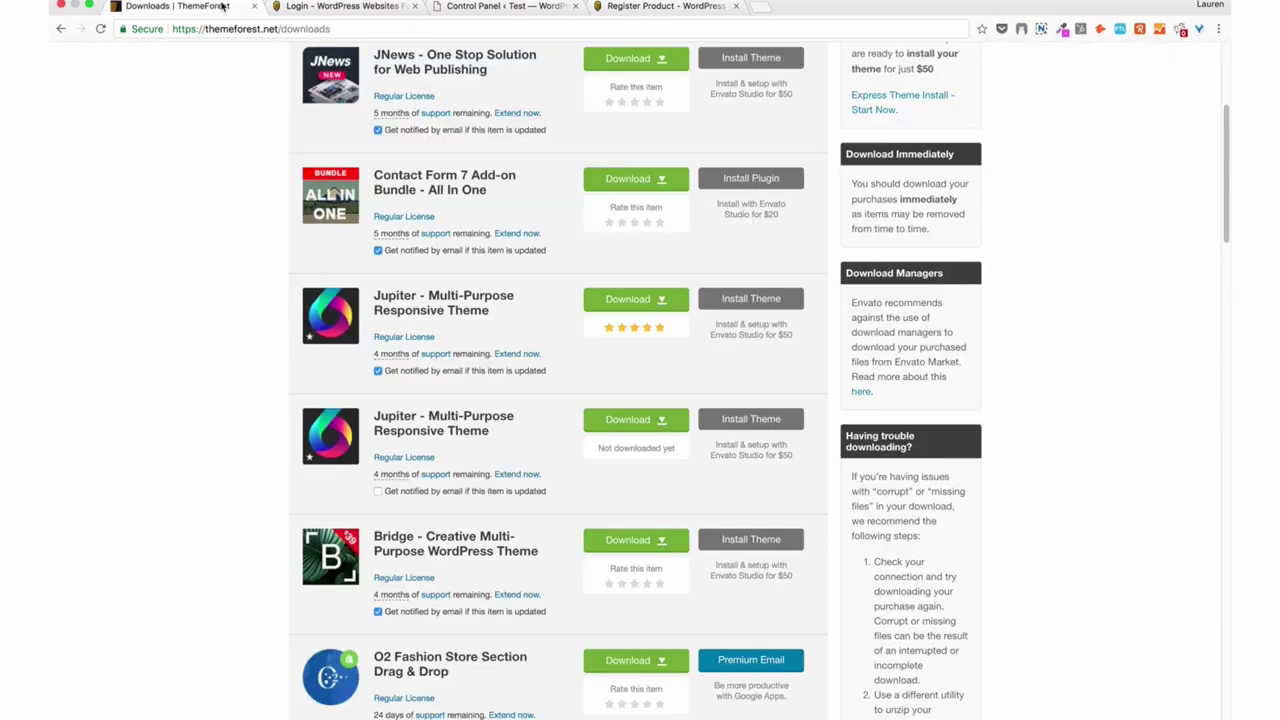
pyautogui.click(661, 302)
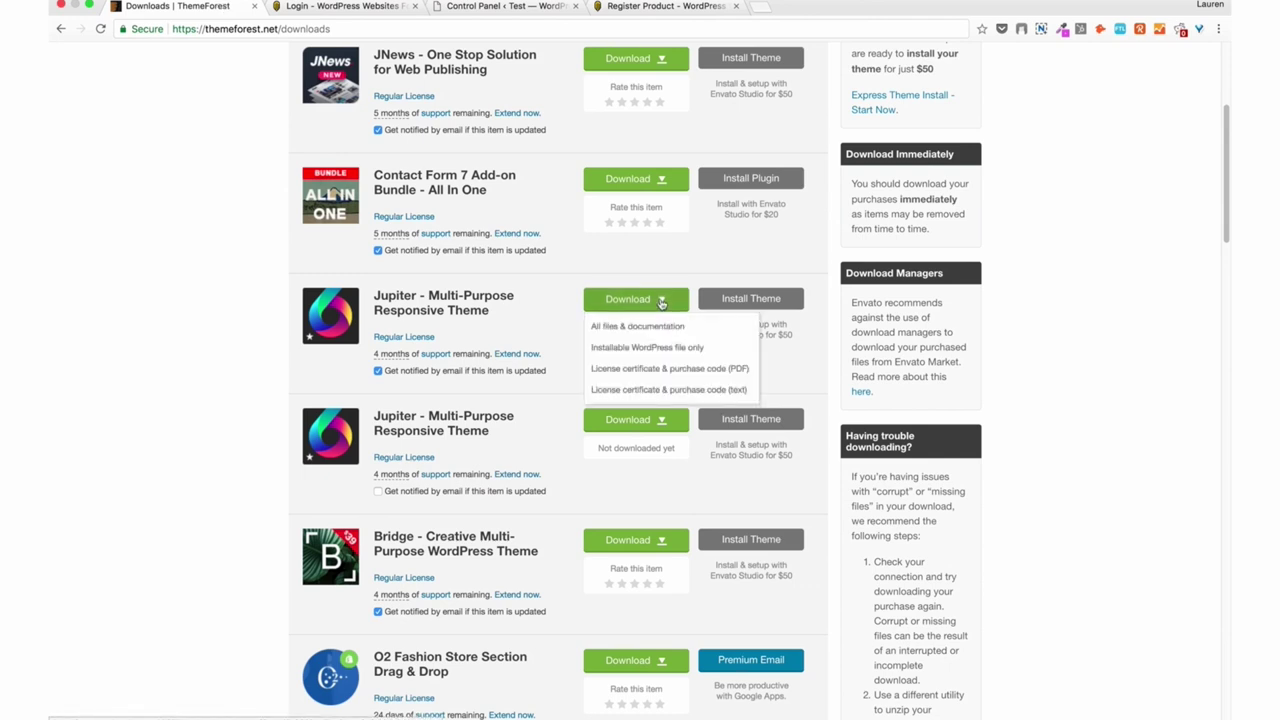
pyautogui.click(660, 369)
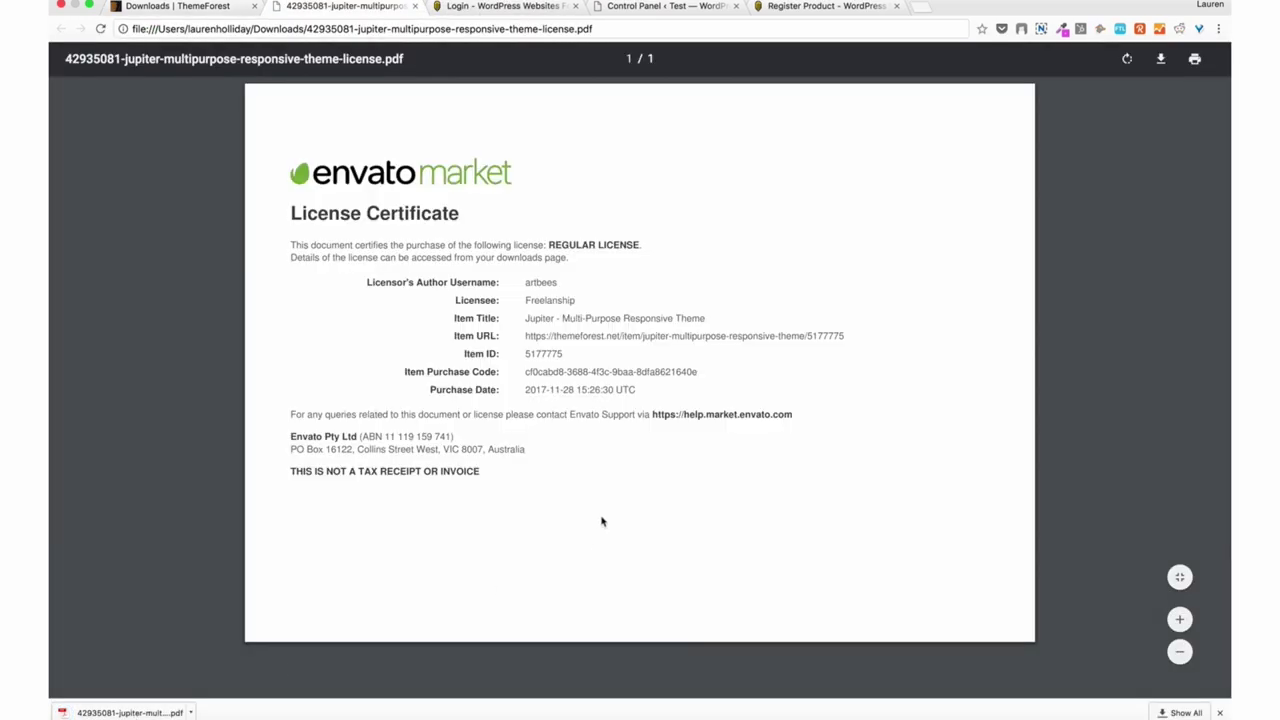
pyautogui.moveTo(699, 372); pyautogui.dragTo(536, 372)
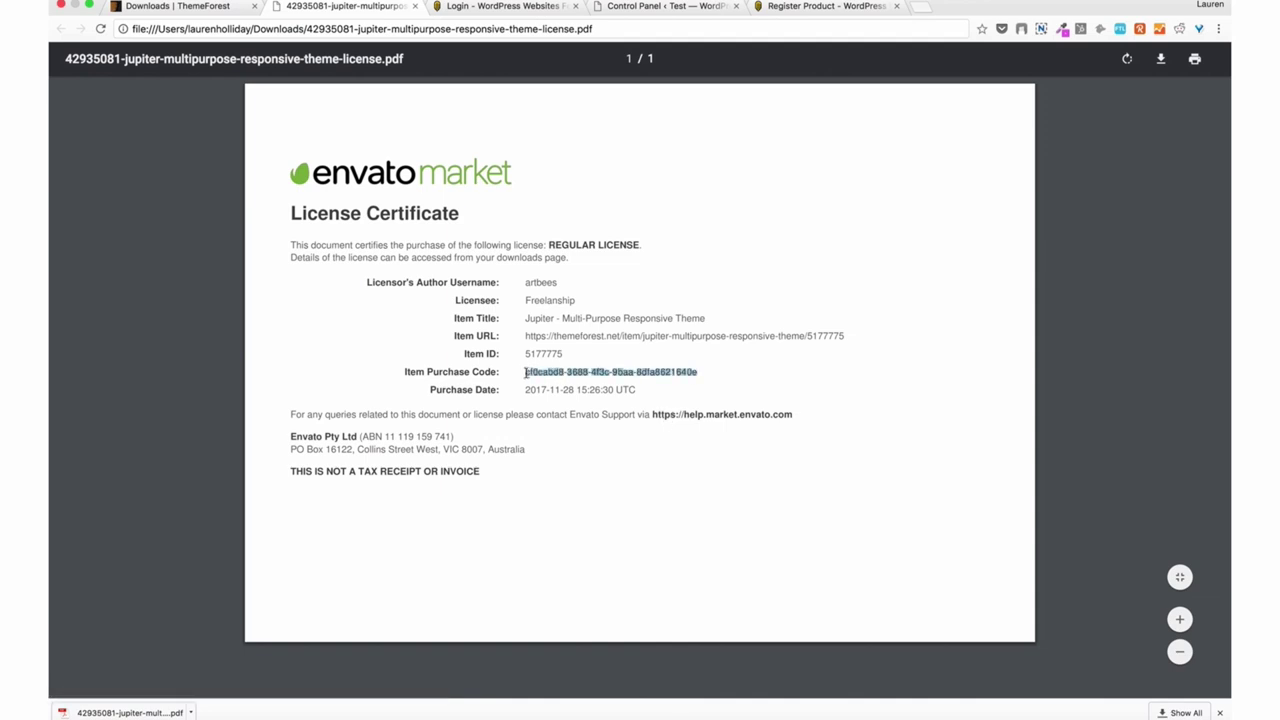
# Paste the purchase code into Artbees API Keys, submit it, reload, and copy the new API key.
pyautogui.click(777, 14)
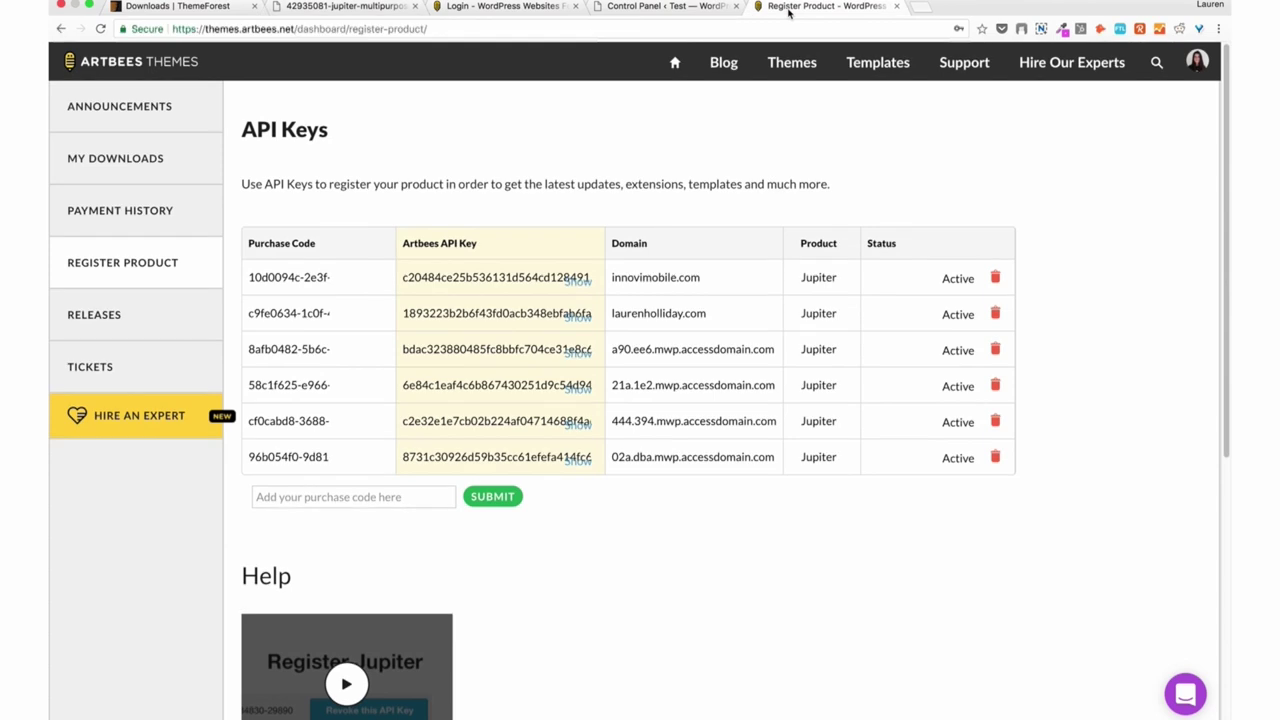
pyautogui.click(386, 496)
pyautogui.press('super+v')
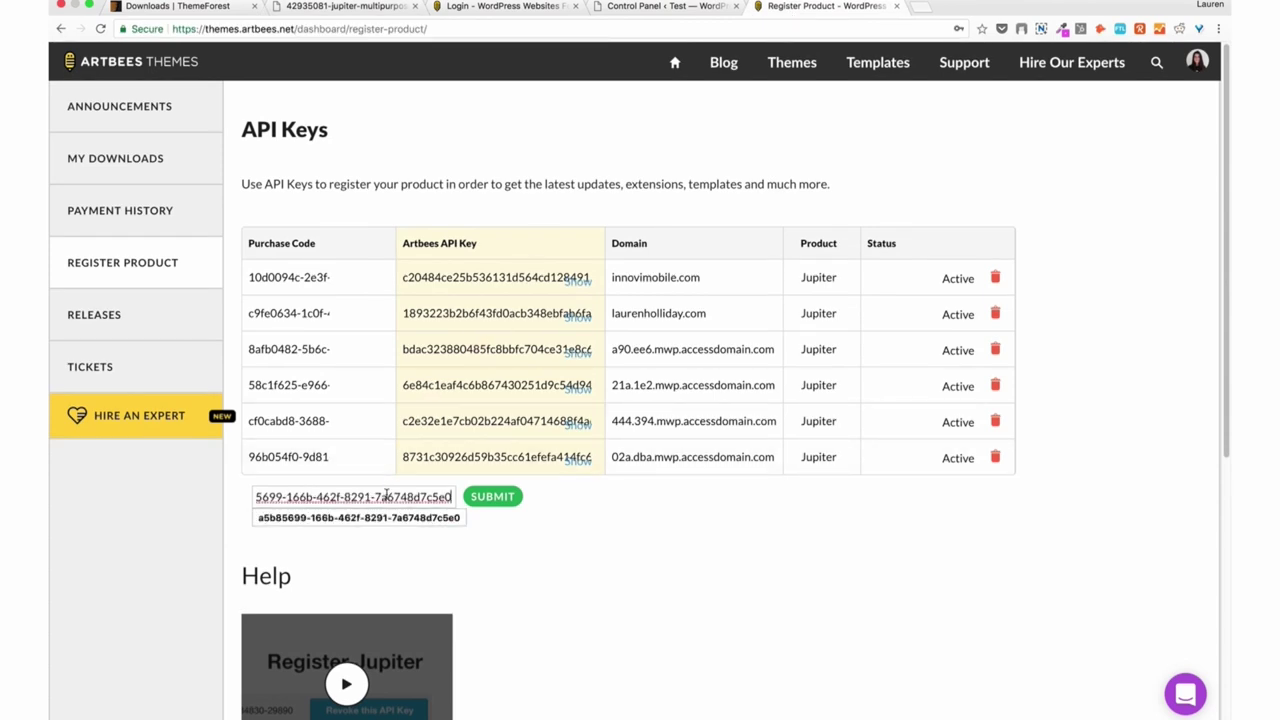
pyautogui.click(493, 497)
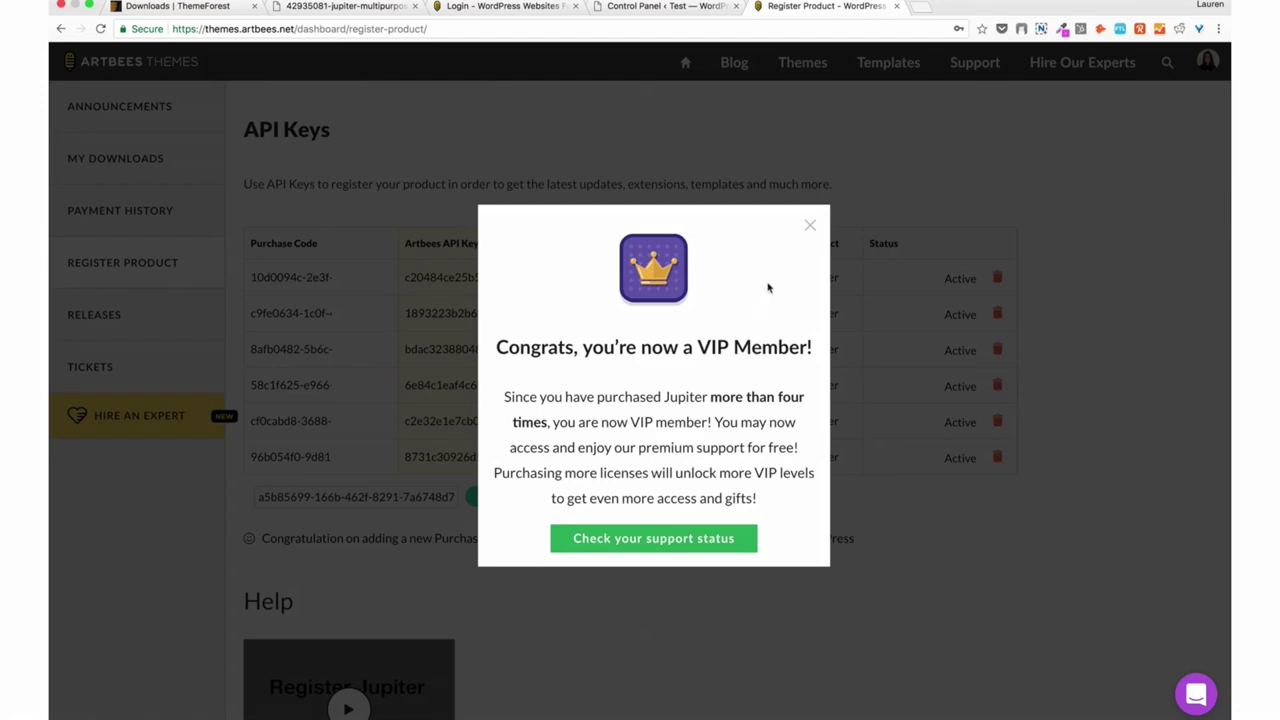
pyautogui.click(811, 225)
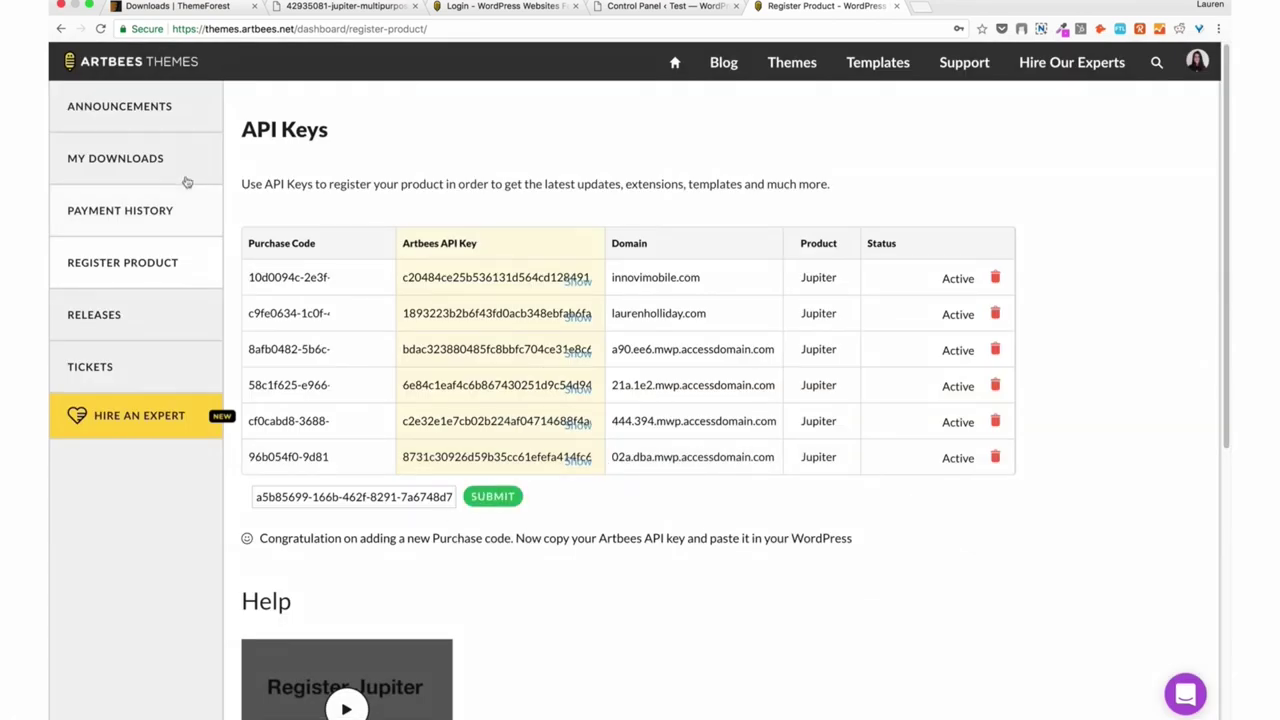
pyautogui.click(166, 136)
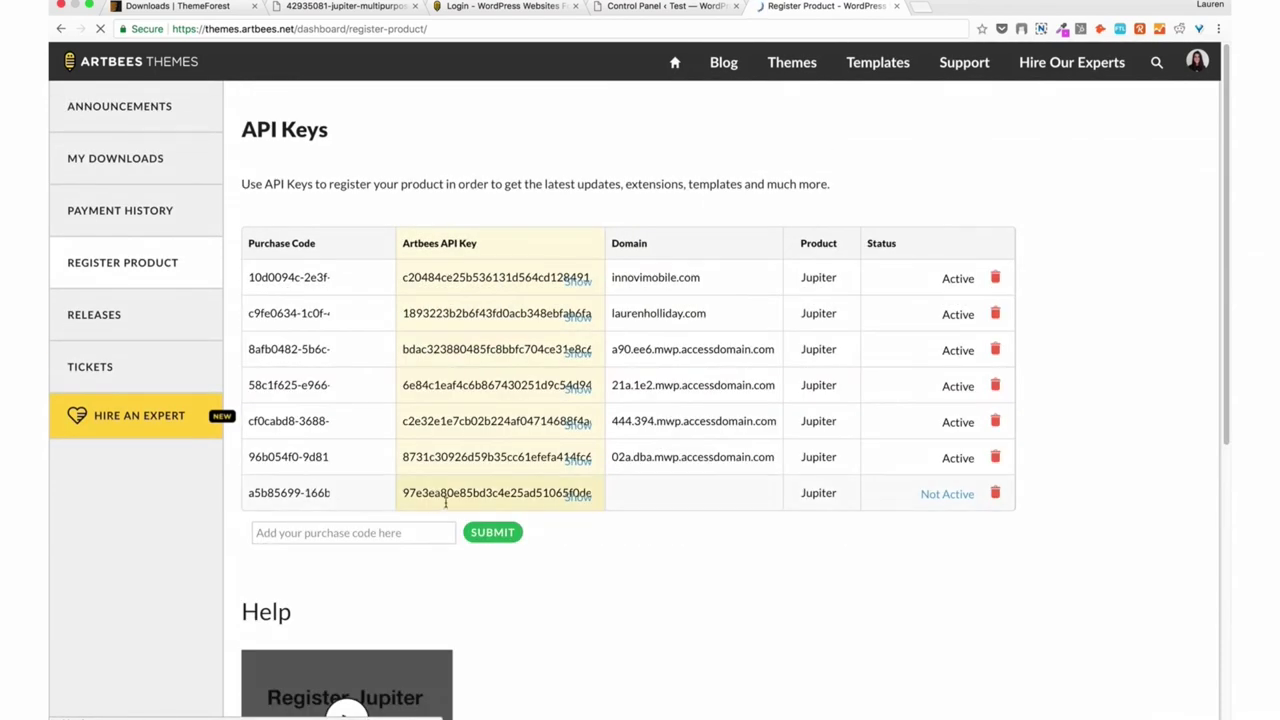
pyautogui.click(557, 495)
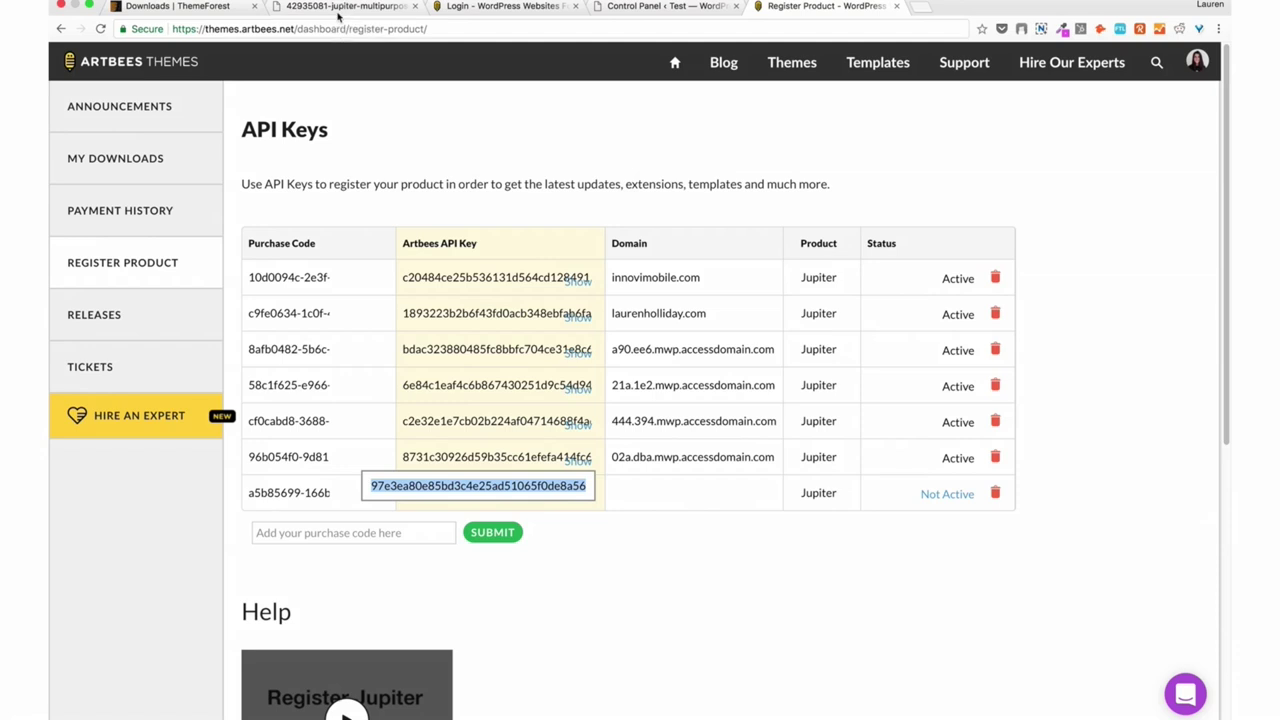
# Paste the new key into Jupiter's Artbees Api Key field, register, and confirm the success message.
pyautogui.click(642, 7)
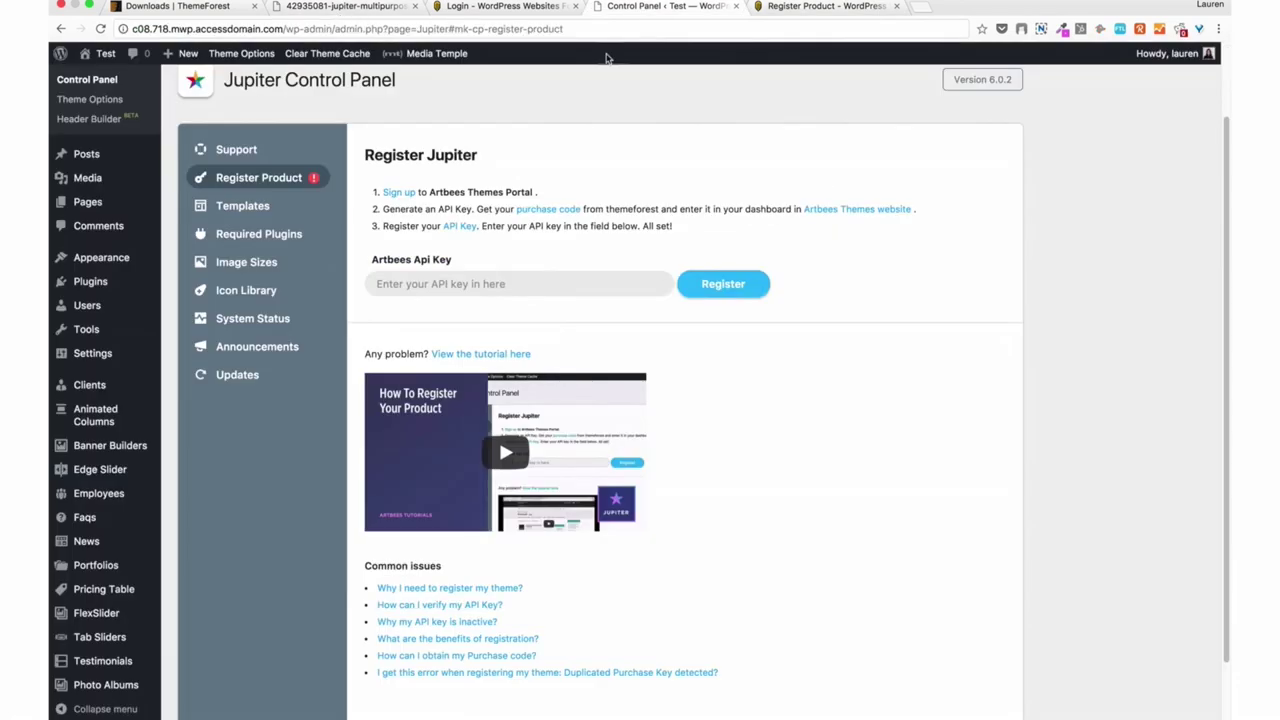
pyautogui.click(509, 285)
pyautogui.press('super+v')
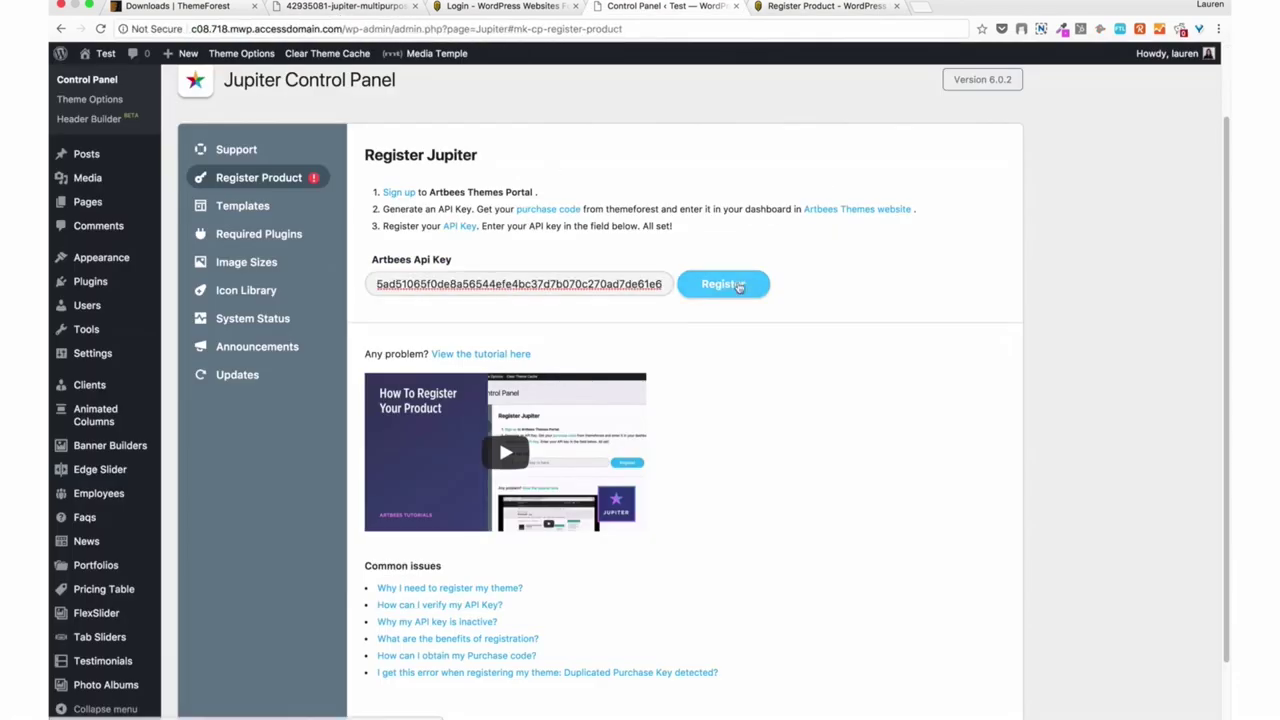
pyautogui.click(745, 285)
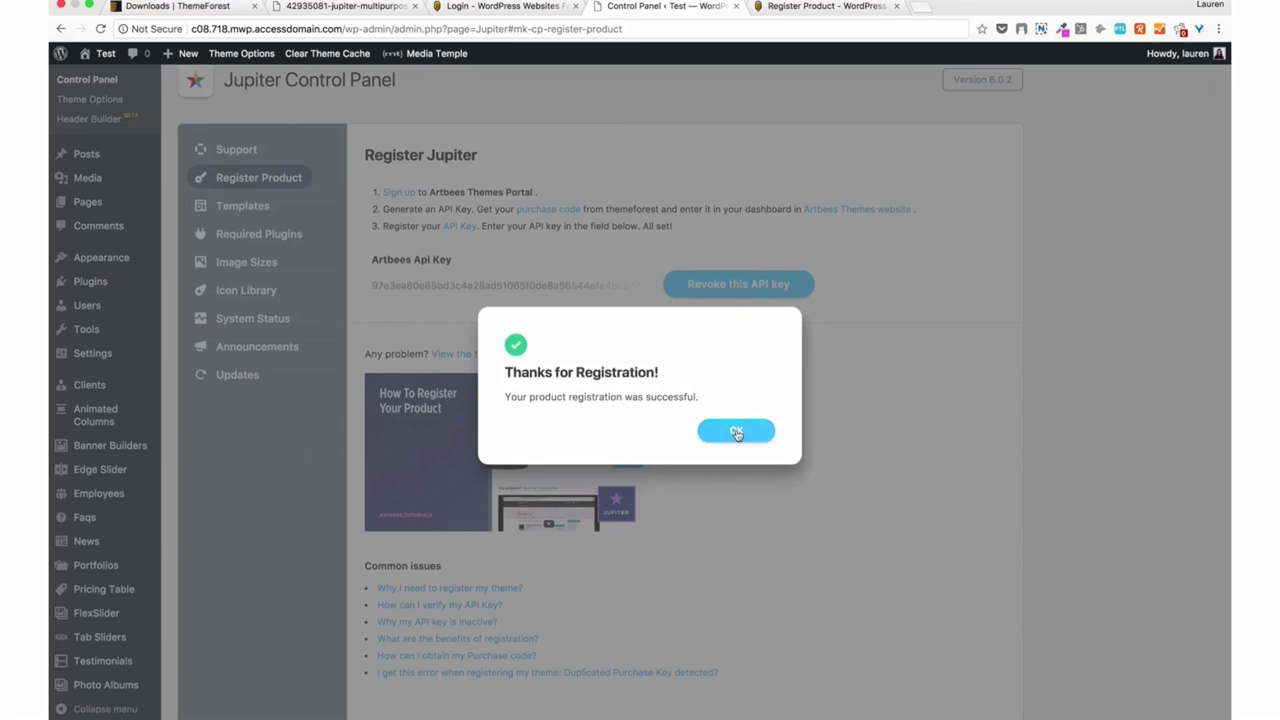
pyautogui.click(733, 431)
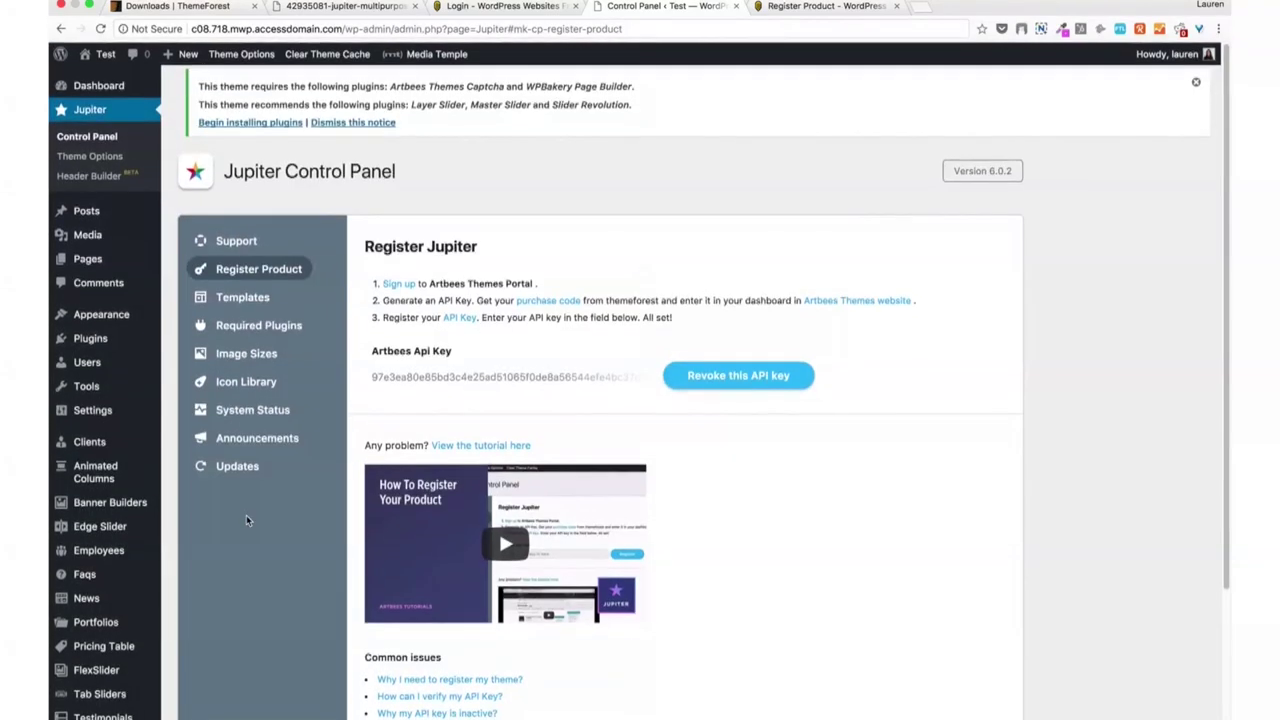
pyautogui.hotkey('ctrl', 'Tab')
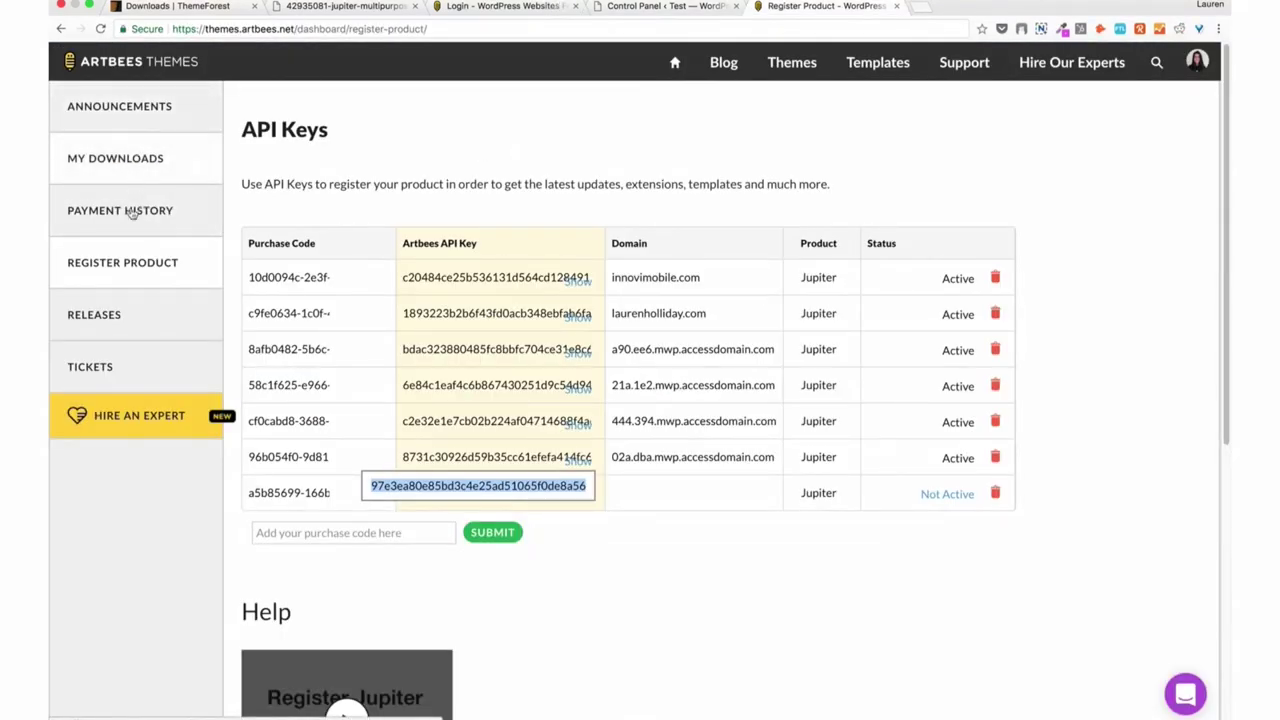
# From Tickets, start a new support ticket with Jupiter as the Product in Use.
pyautogui.moveTo(1193, 68)
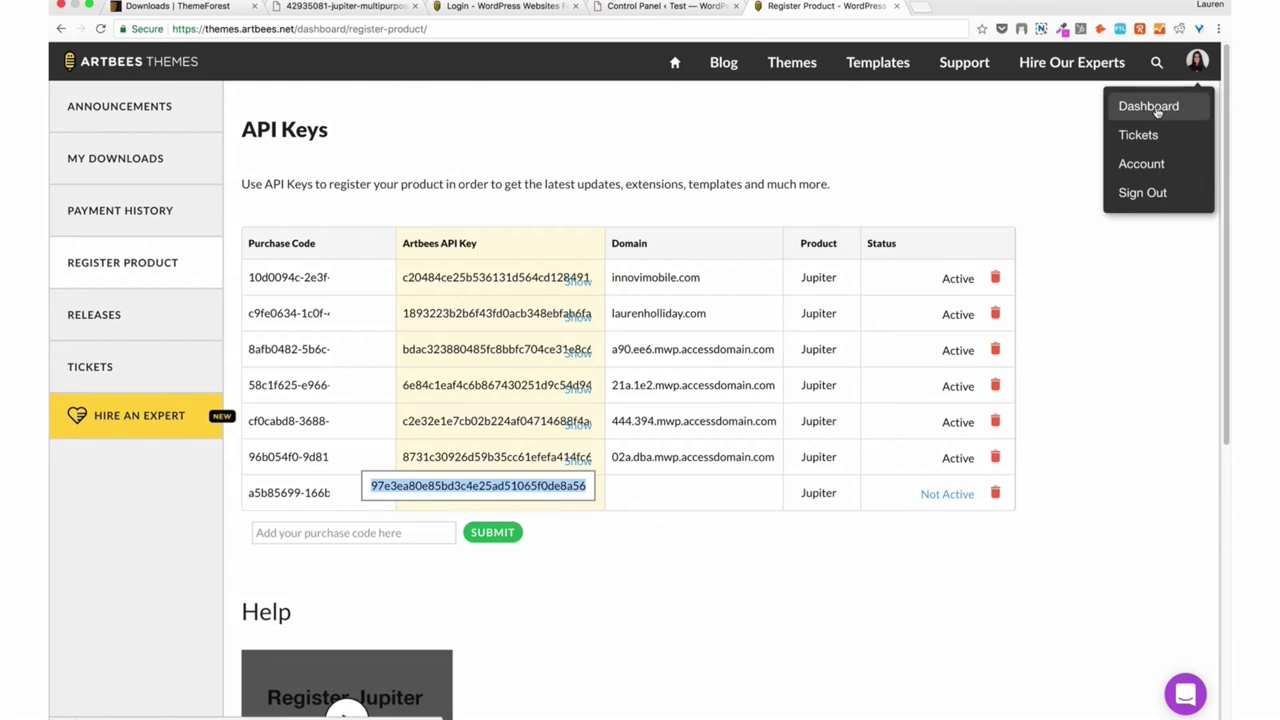
pyautogui.click(1151, 106)
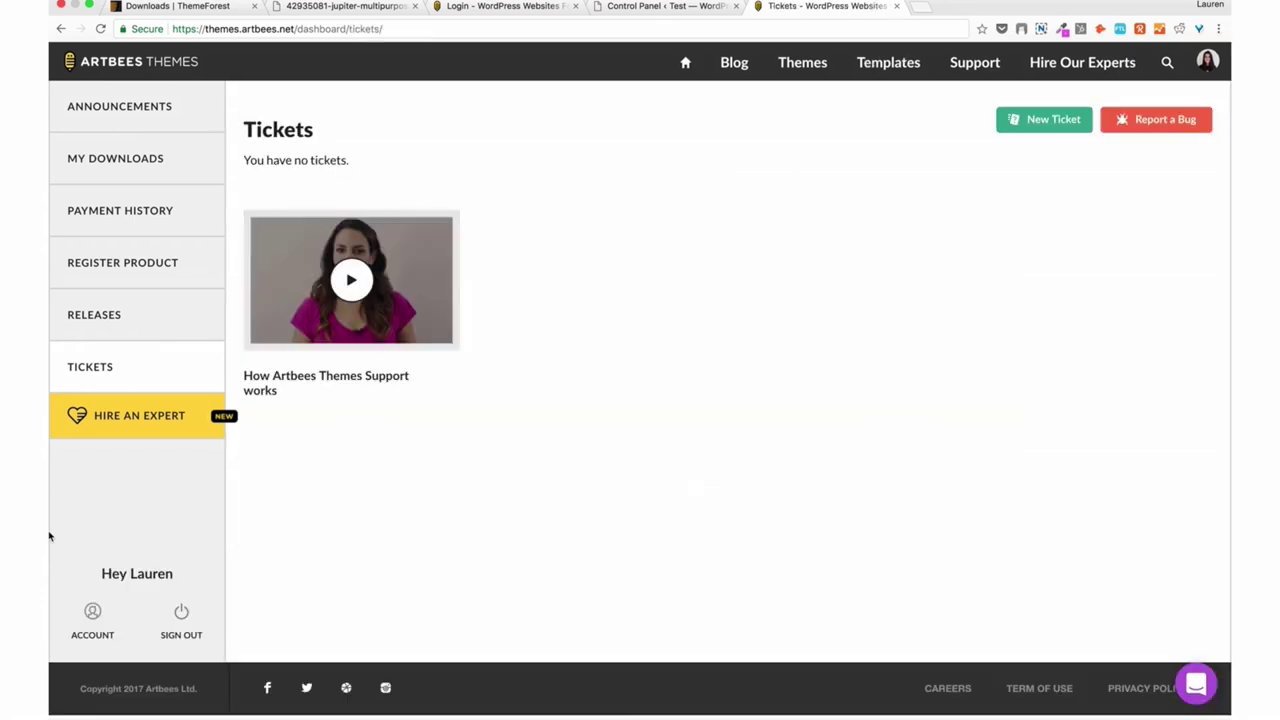
pyautogui.click(1043, 128)
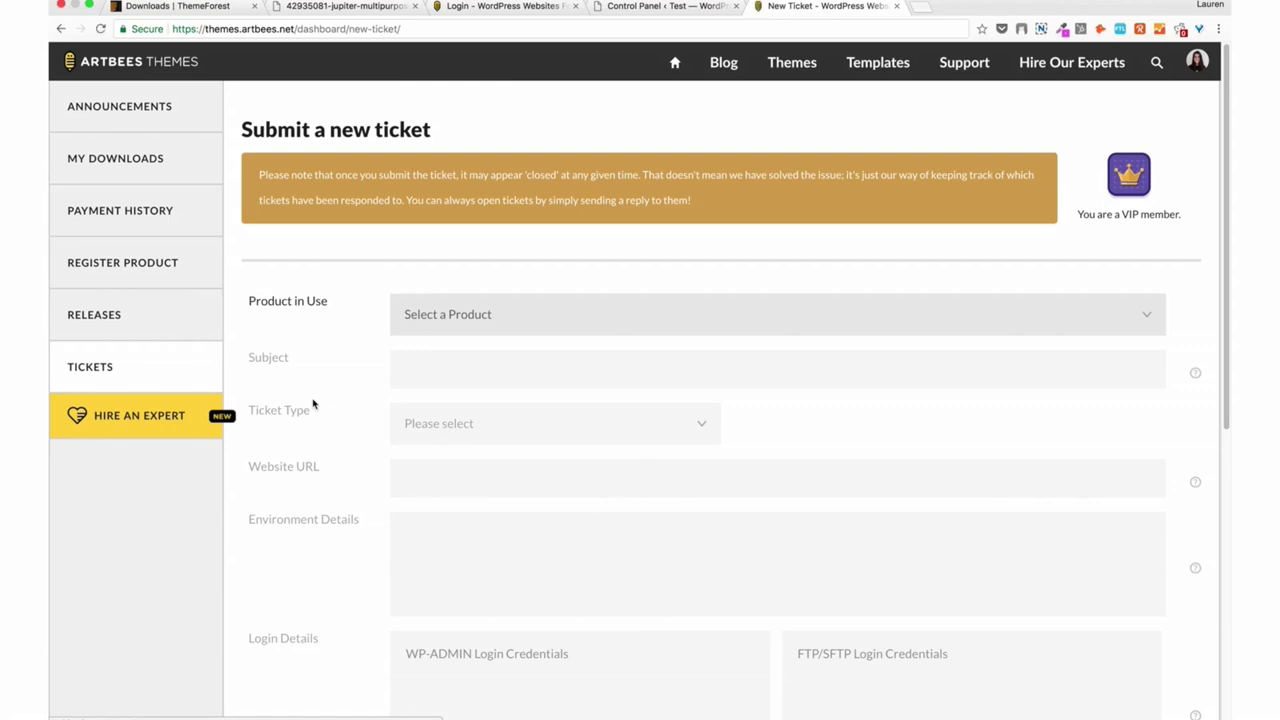
pyautogui.scroll(-4, 313, 404)
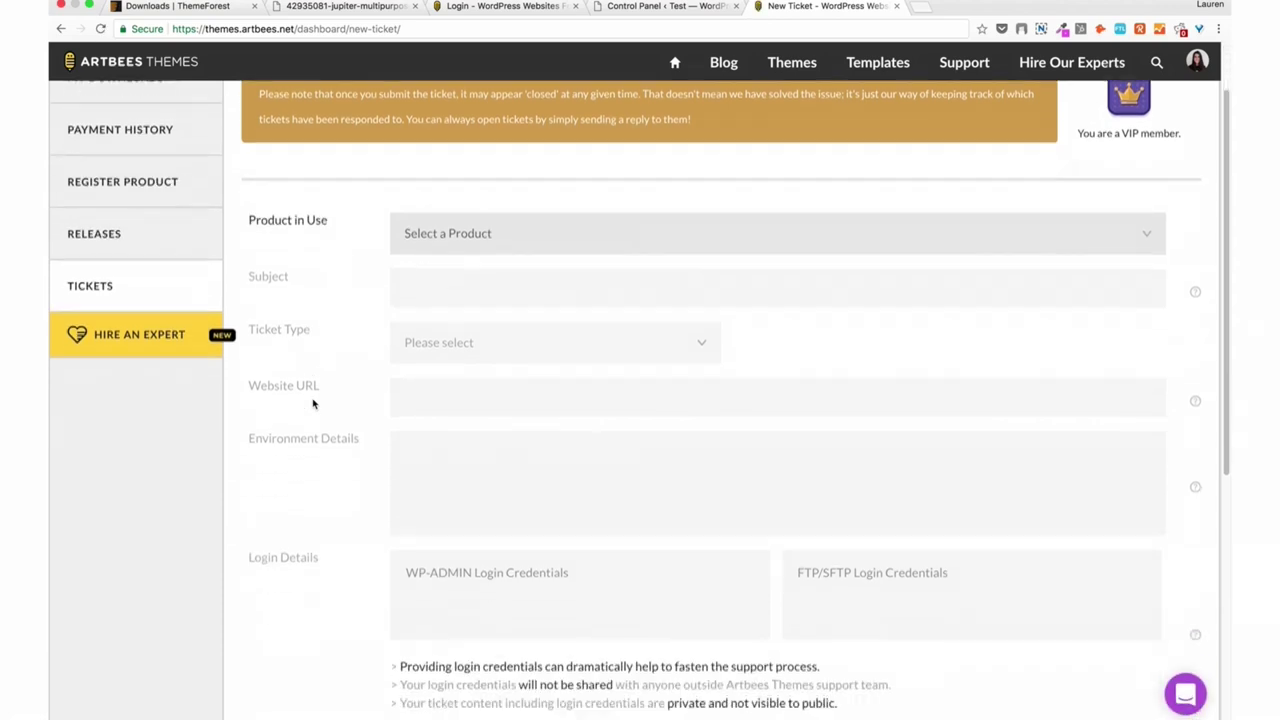
pyautogui.click(501, 150)
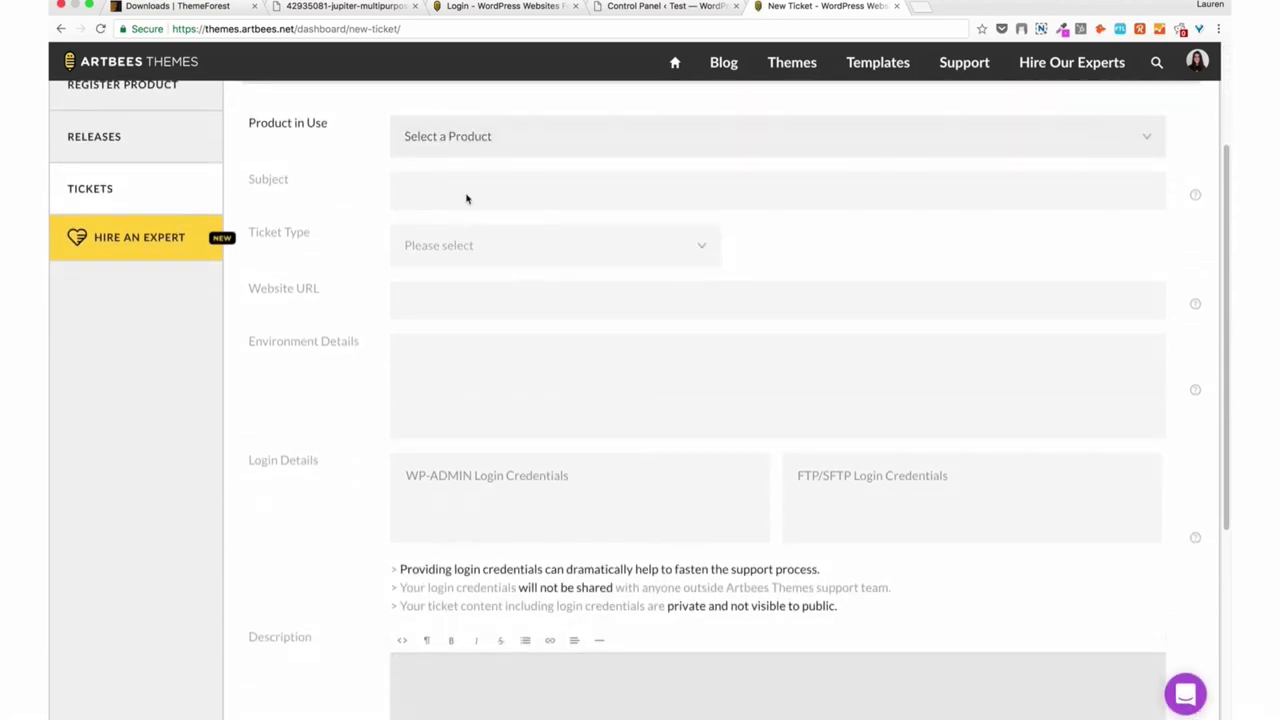
pyautogui.click(494, 155)
# Look over the Ticket Type list and rest of the form, then show ThemeForest's Jupiter item page.
pyautogui.click(451, 200)
pyautogui.click(445, 251)
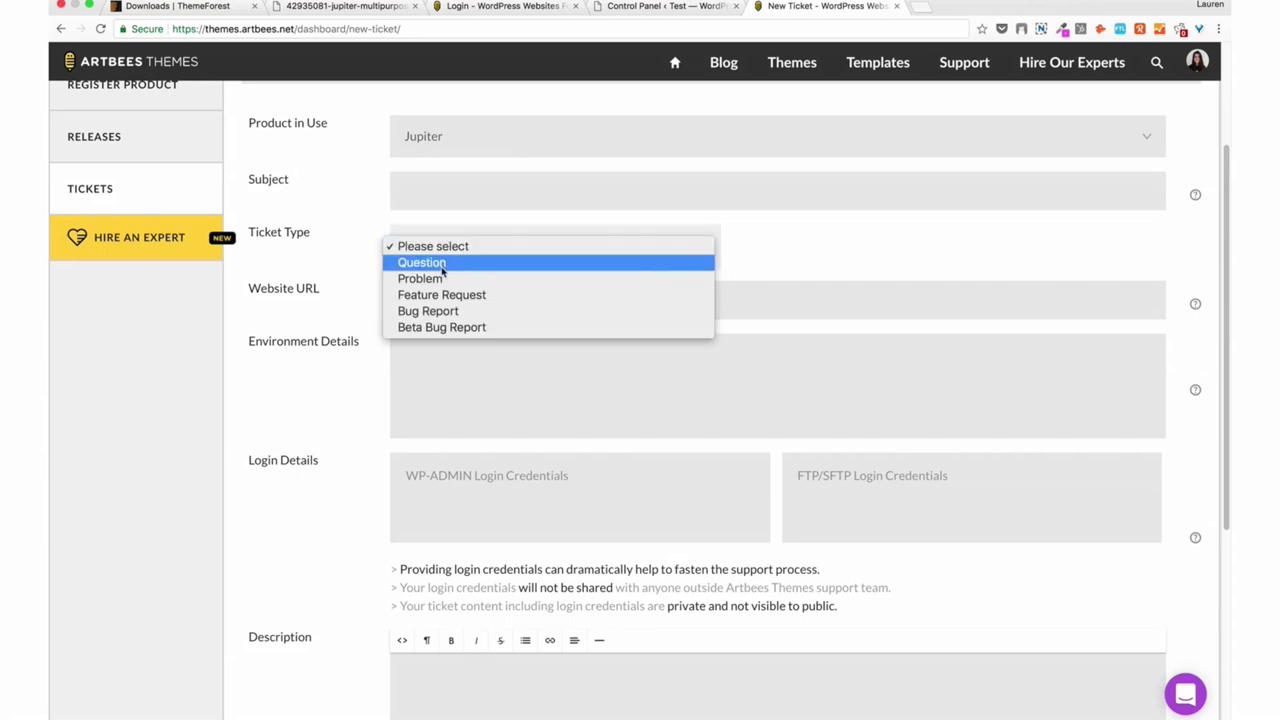
pyautogui.click(446, 365)
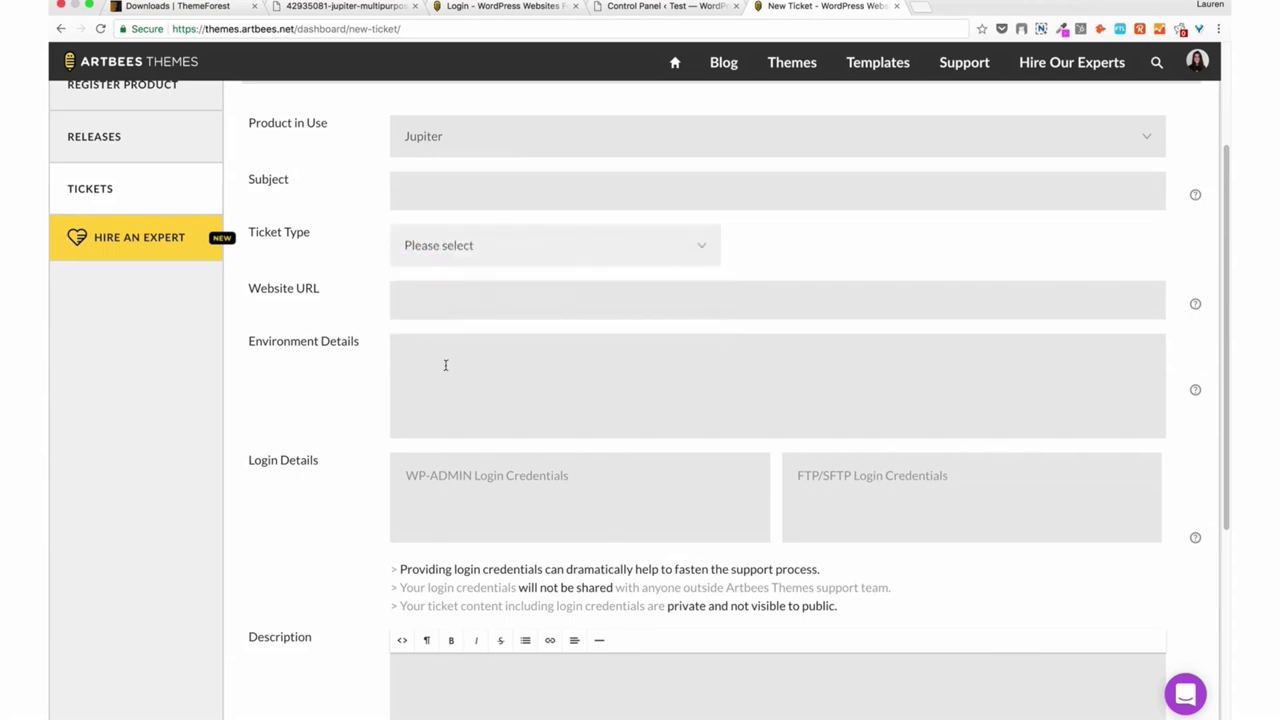
pyautogui.scroll(-4, 446, 365)
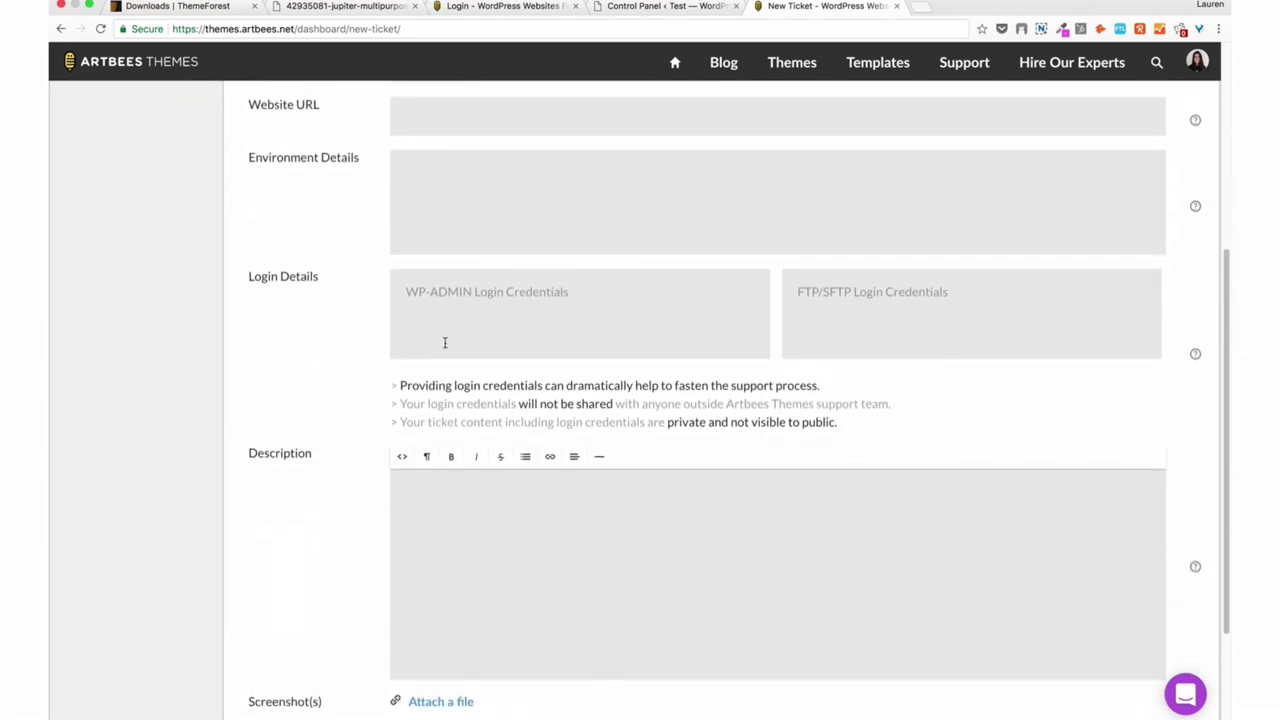
pyautogui.scroll(-4, 445, 343)
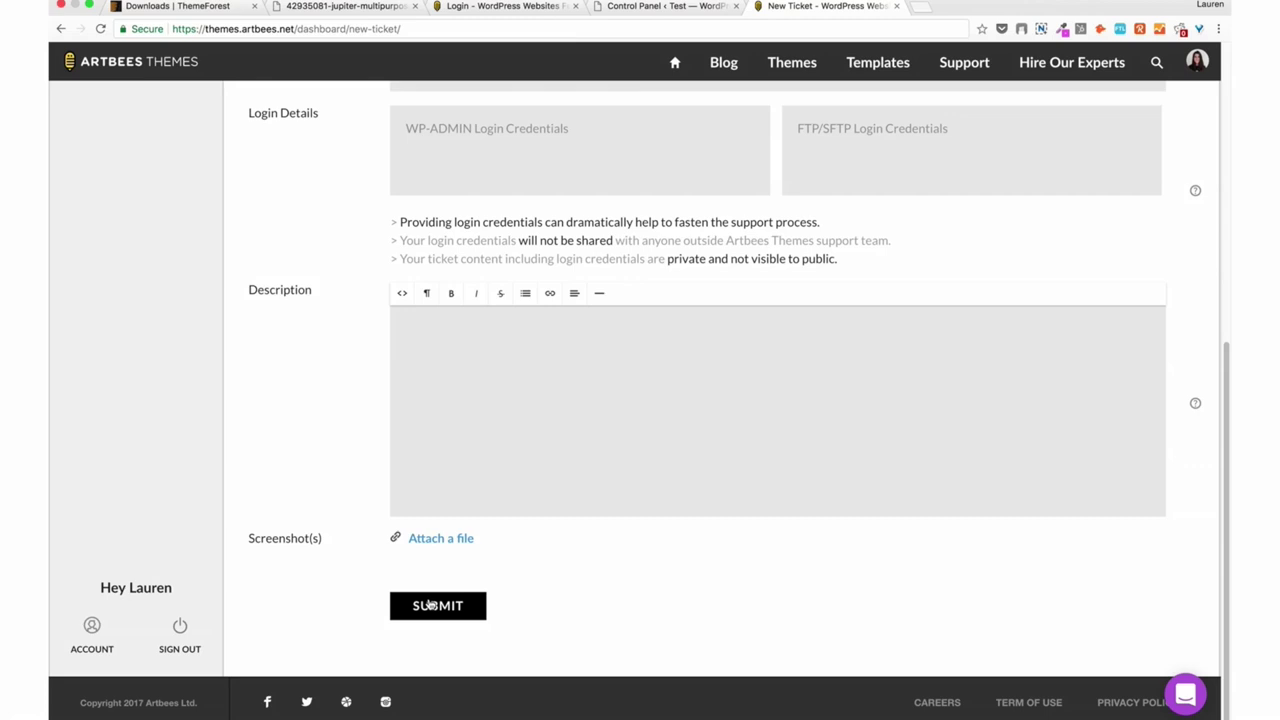
pyautogui.click(171, 11)
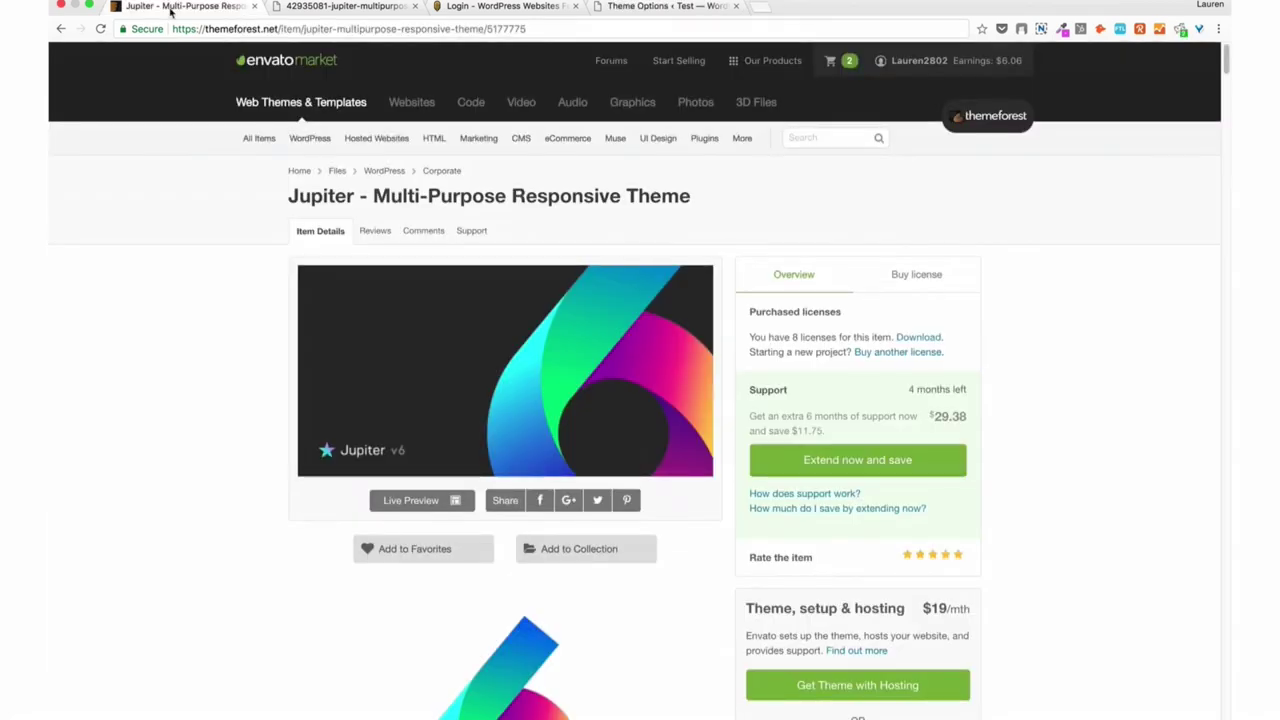
pyautogui.scroll(-5, 797, 343)
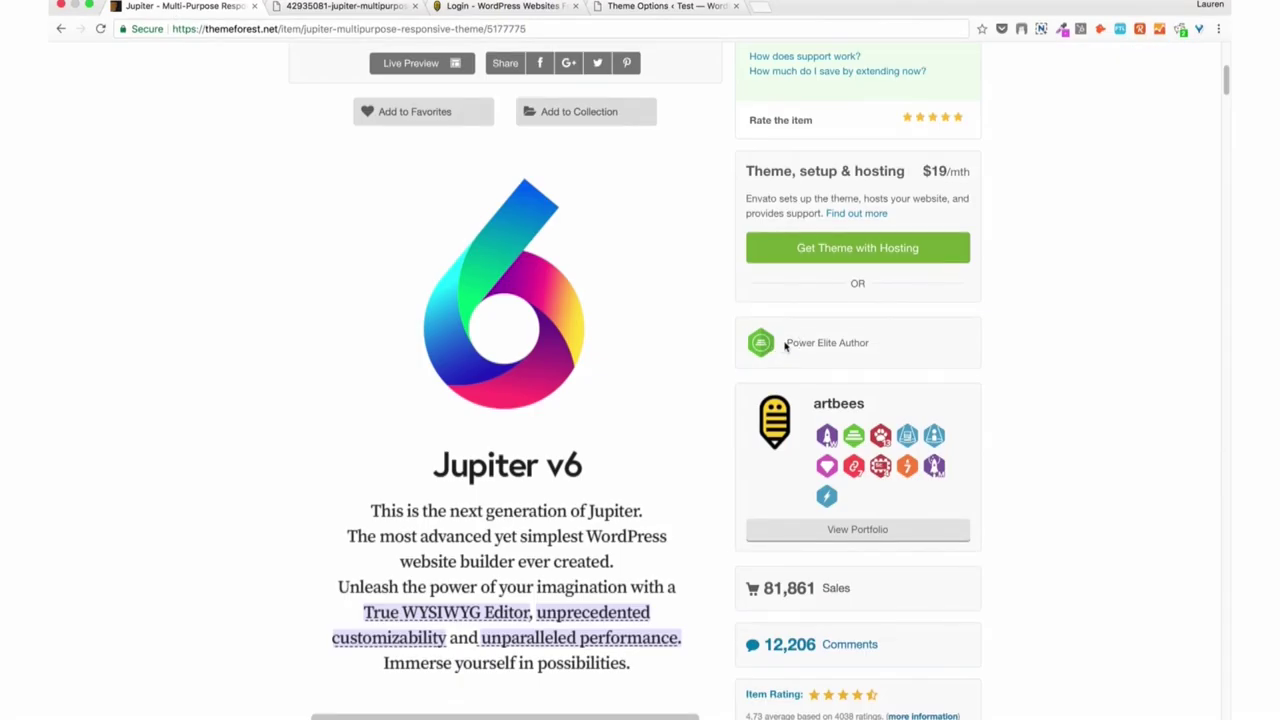
pyautogui.moveTo(789, 341); pyautogui.dragTo(887, 350)
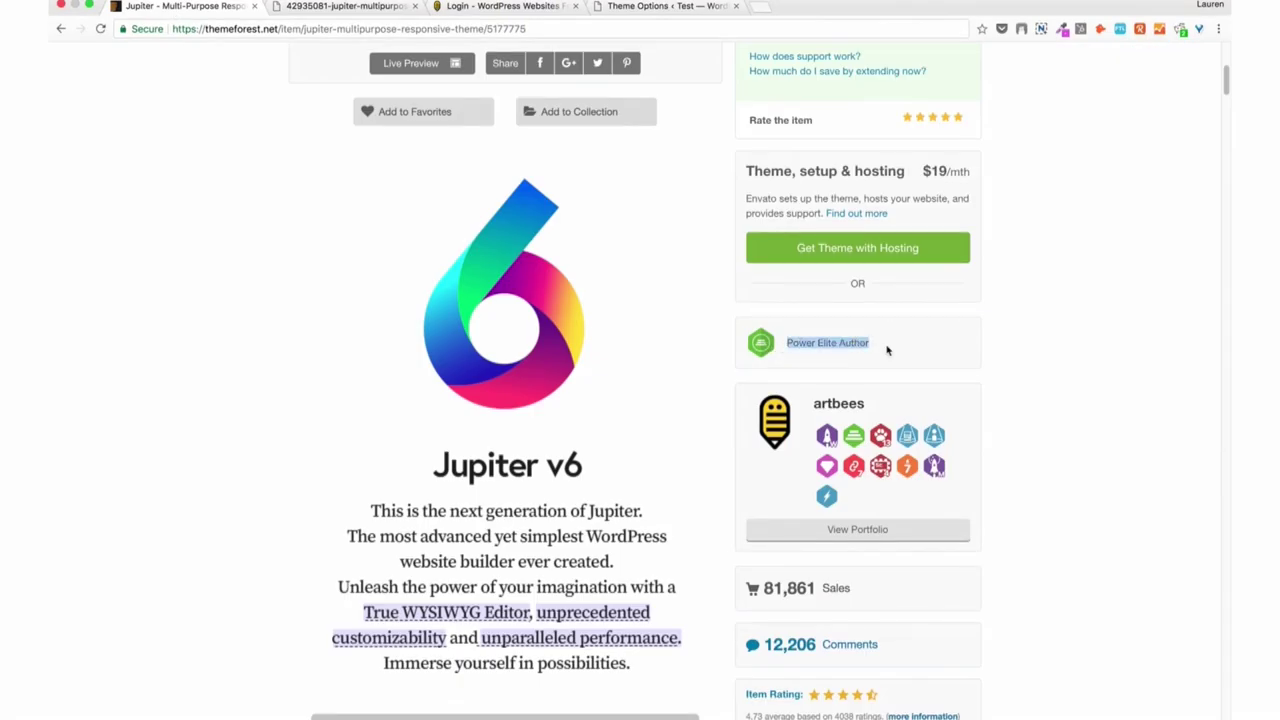
pyautogui.click(887, 350)
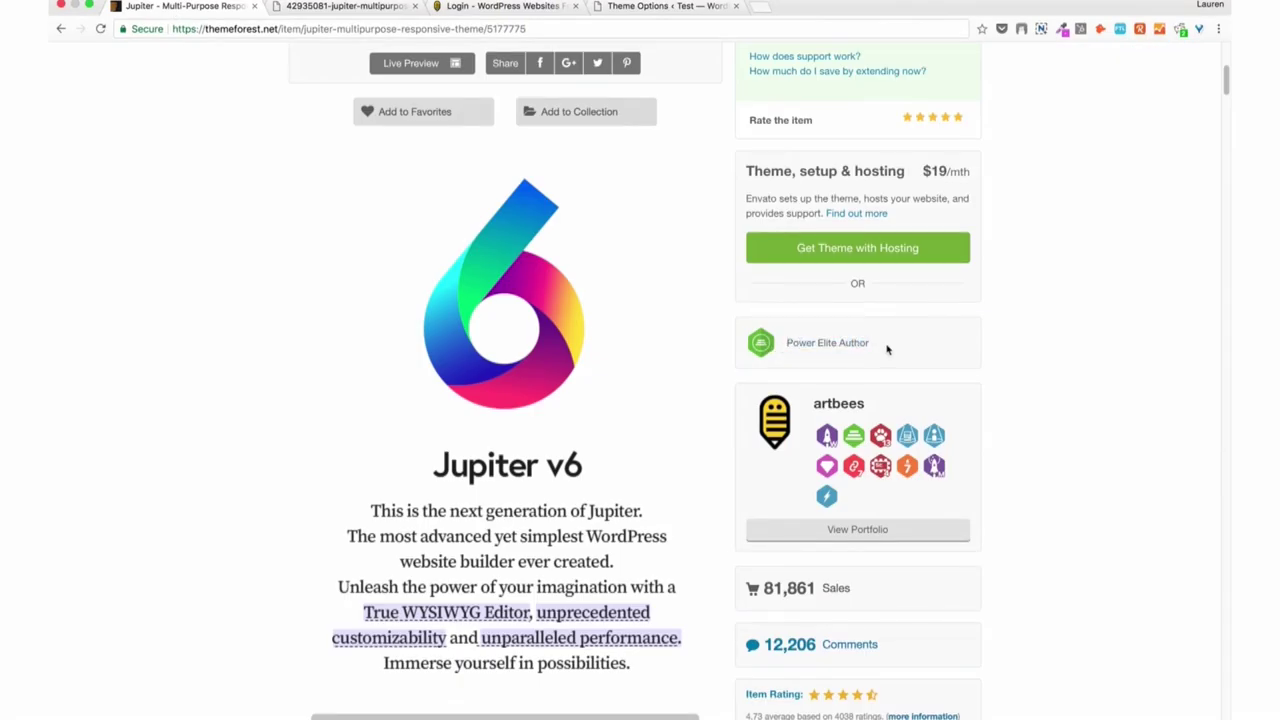
pyautogui.scroll(-3, 886, 349)
pyautogui.moveTo(872, 334); pyautogui.dragTo(766, 320)
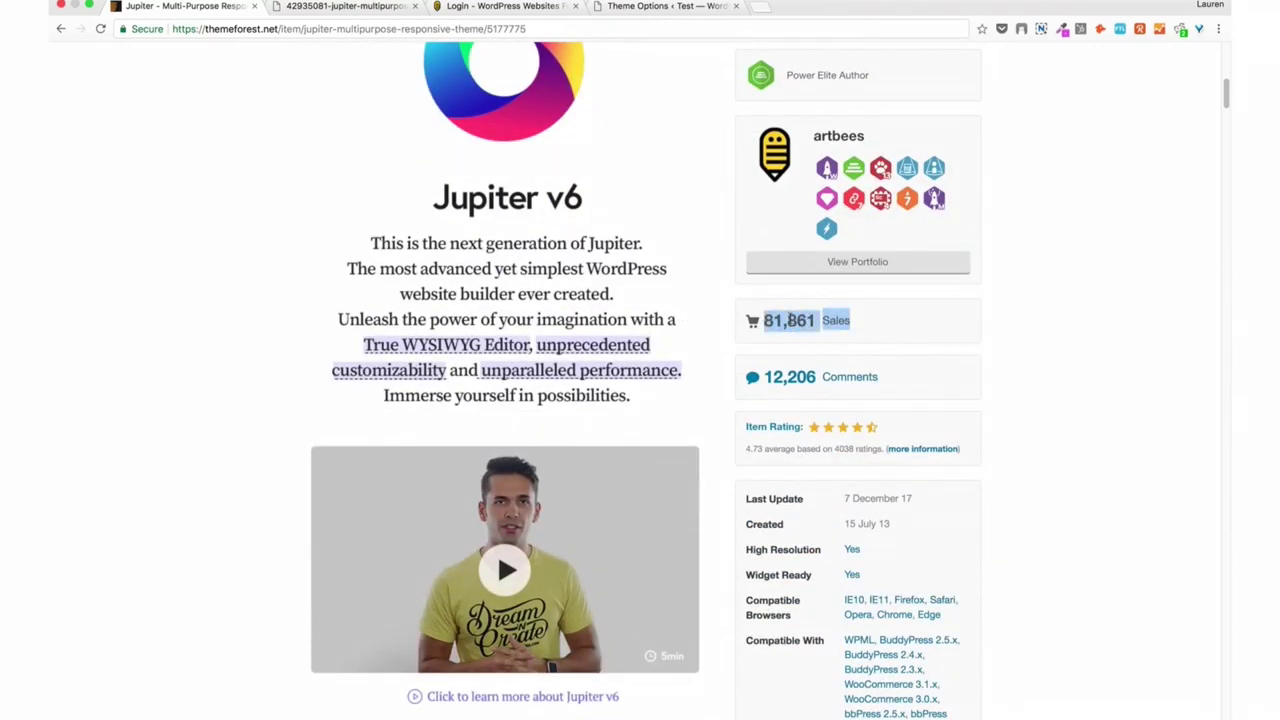
pyautogui.click(902, 338)
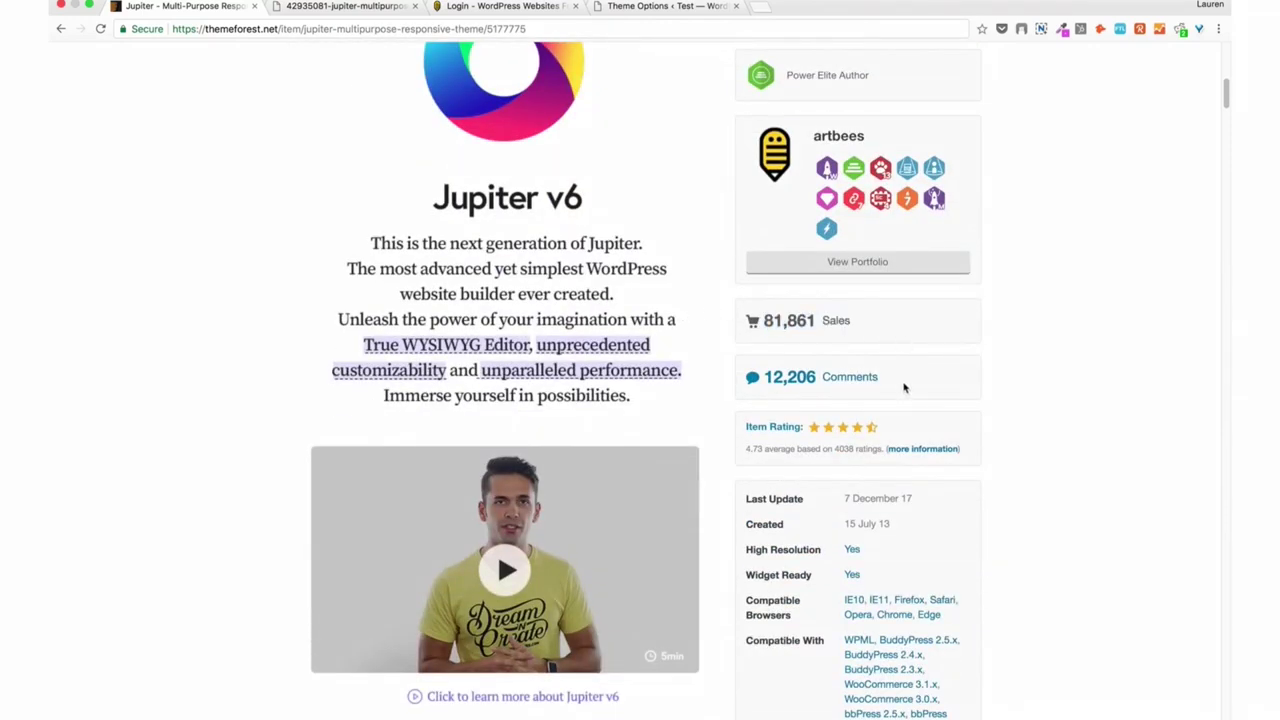
pyautogui.moveTo(746, 448); pyautogui.dragTo(886, 450)
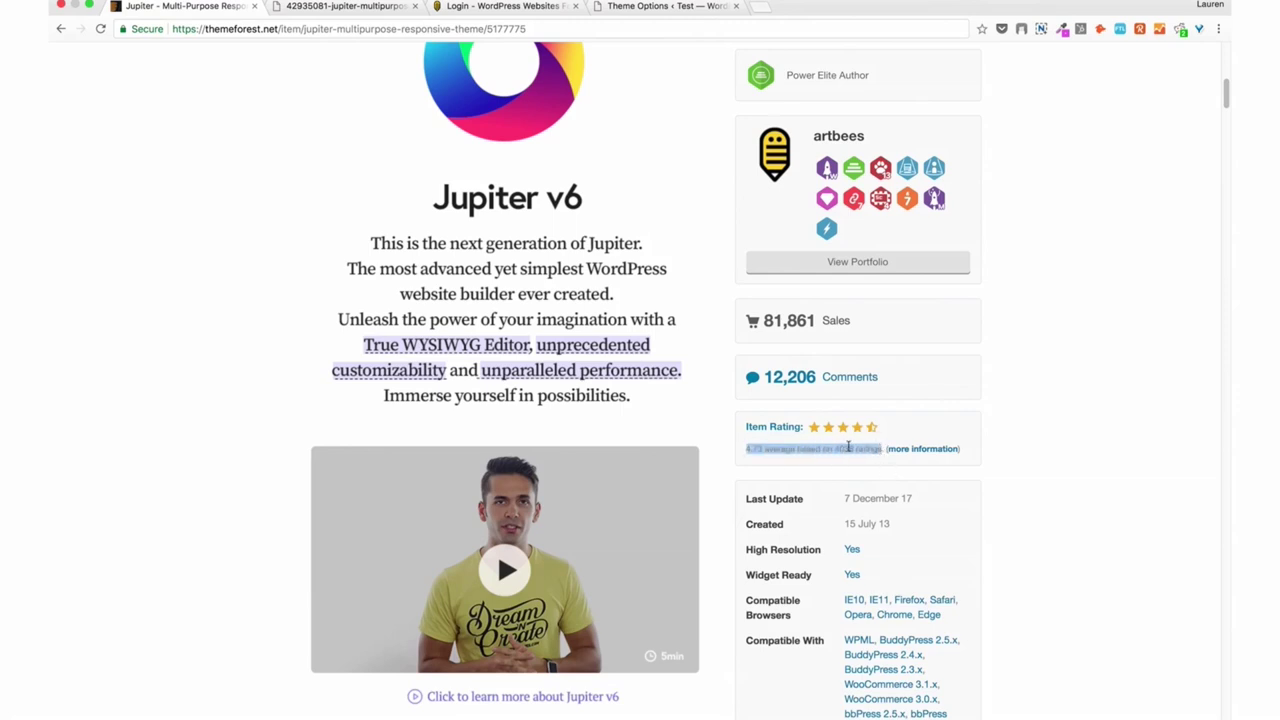
pyautogui.doubleClick(845, 448)
pyautogui.scroll(-2, 897, 478)
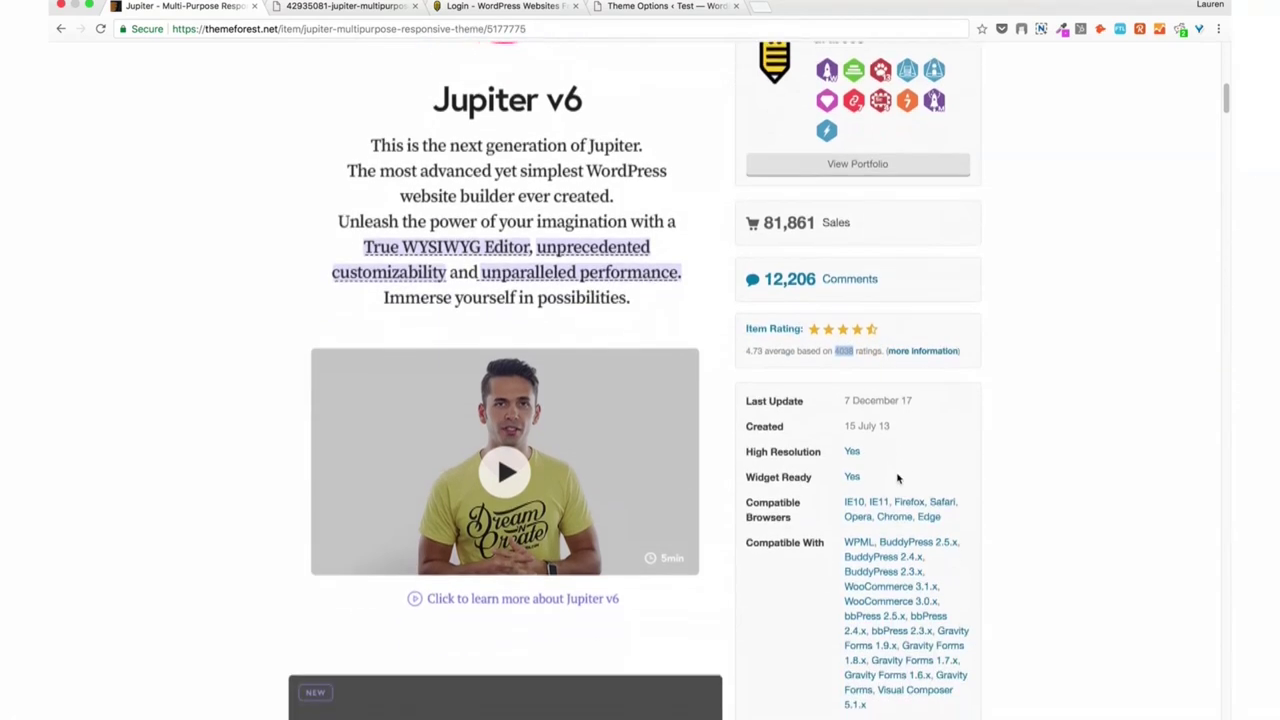
pyautogui.moveTo(745, 398); pyautogui.dragTo(746, 427)
pyautogui.scroll(-1, 746, 427)
pyautogui.scroll(-3, 746, 422)
pyautogui.moveTo(746, 371); pyautogui.dragTo(795, 389)
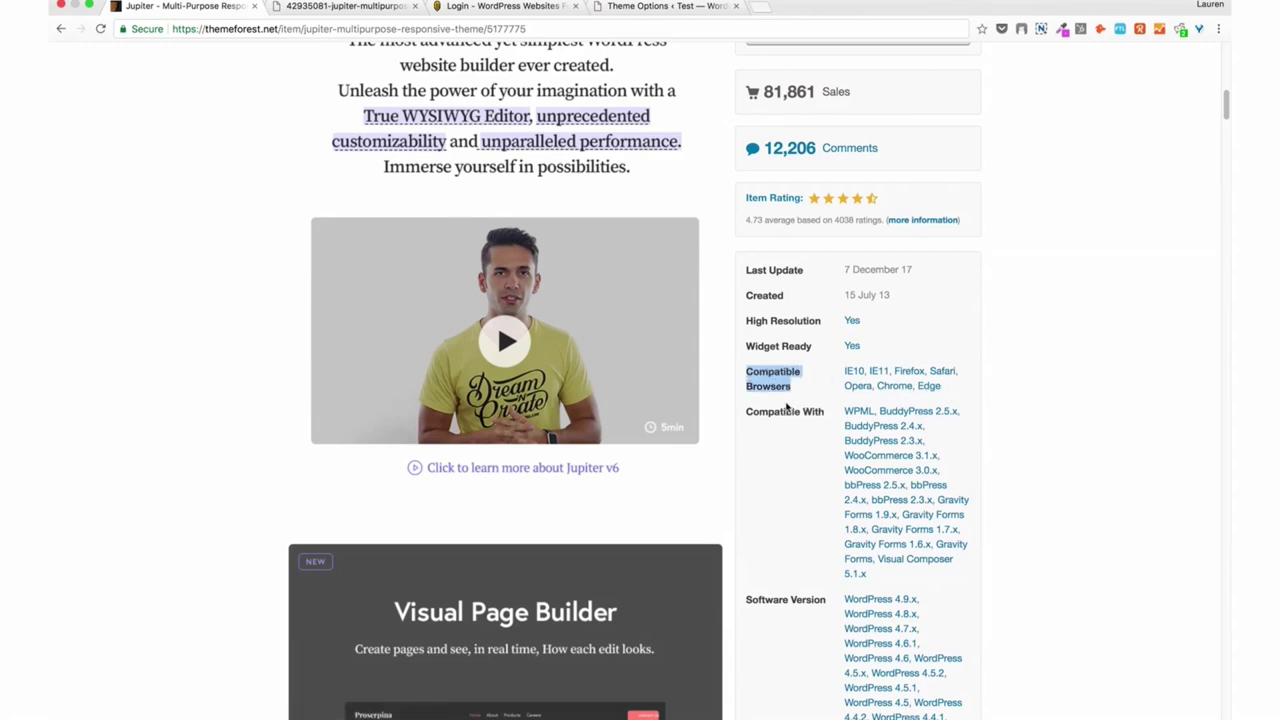
pyautogui.scroll(-8, 787, 406)
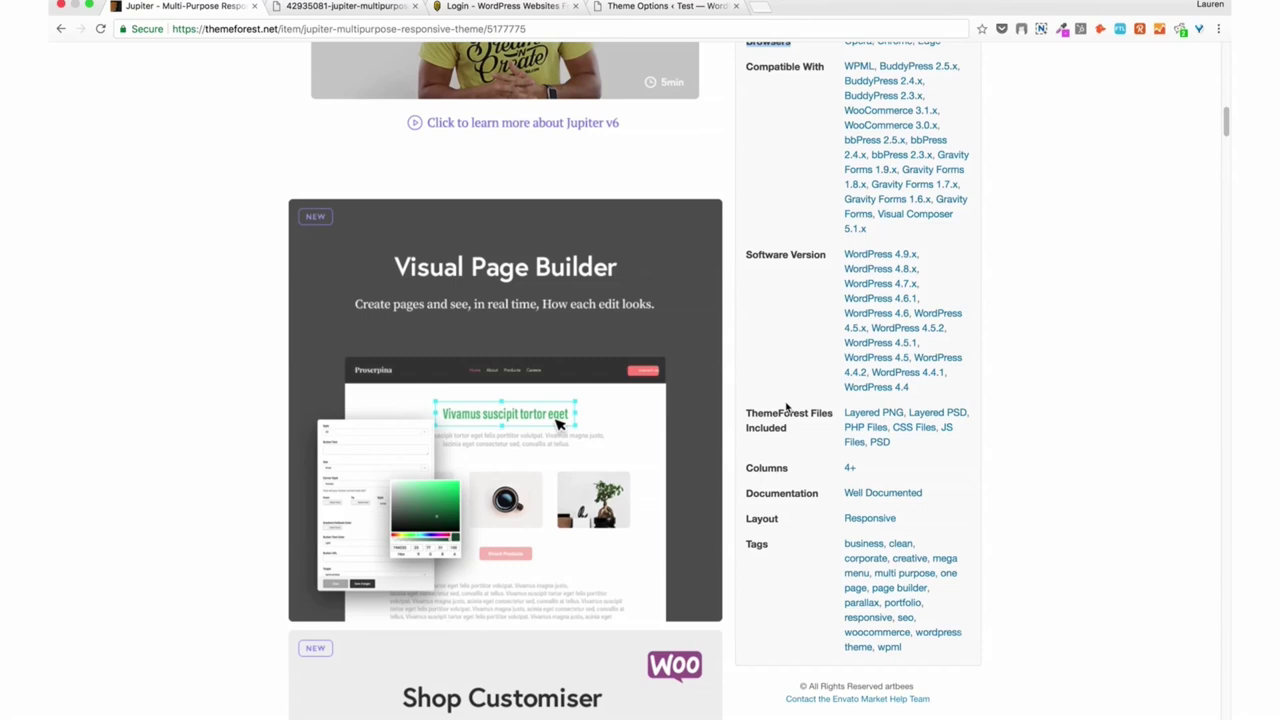
pyautogui.scroll(-1, 787, 406)
pyautogui.doubleClick(782, 450)
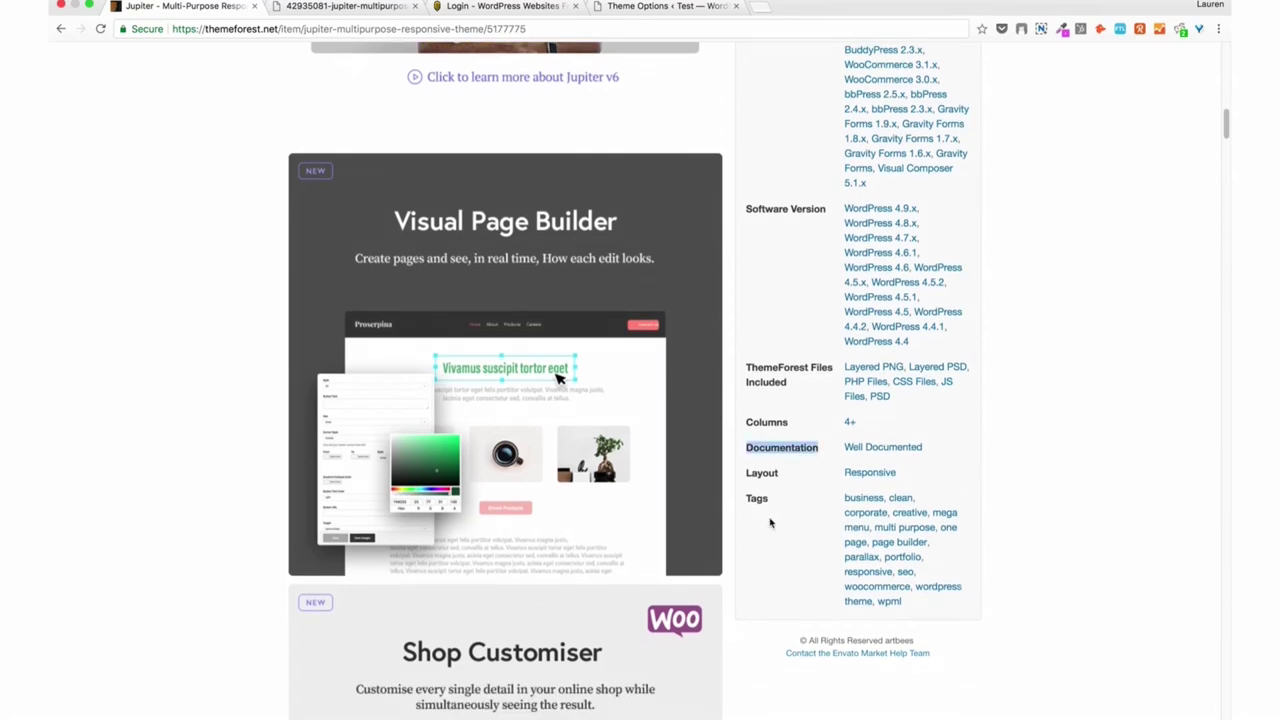
pyautogui.scroll(-1, 770, 522)
pyautogui.doubleClick(762, 439)
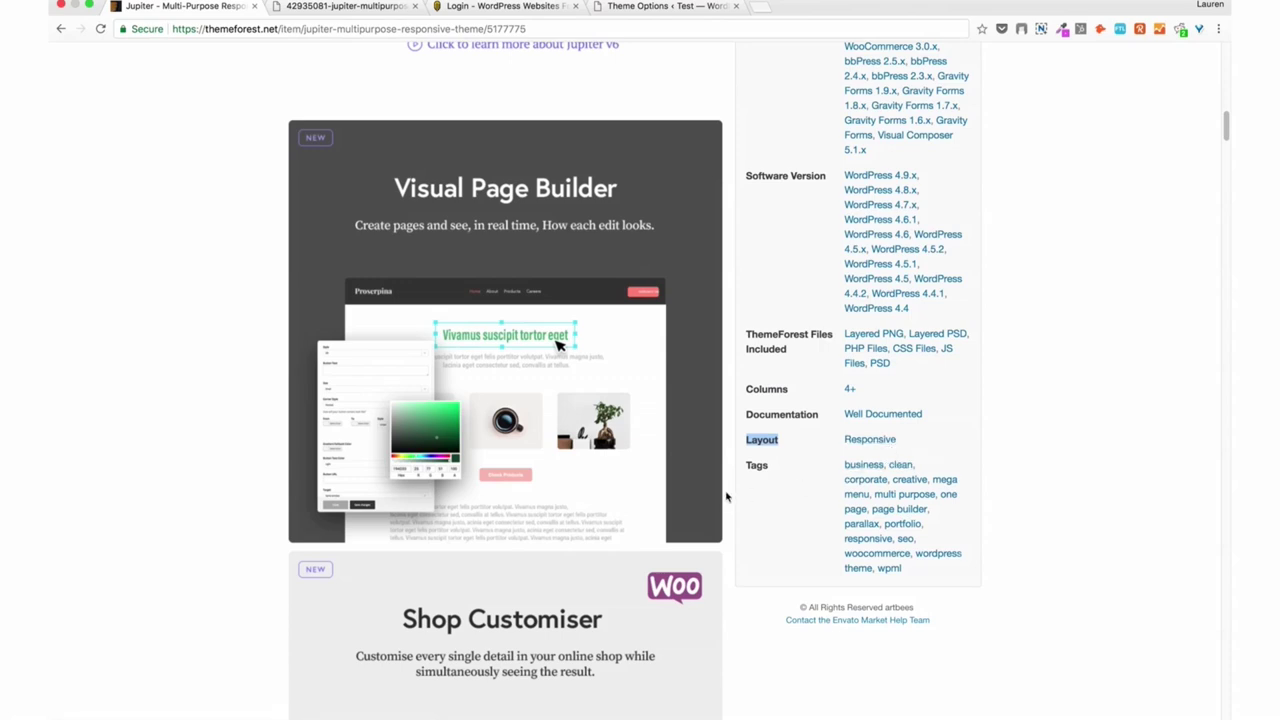
pyautogui.scroll(-20, 726, 496)
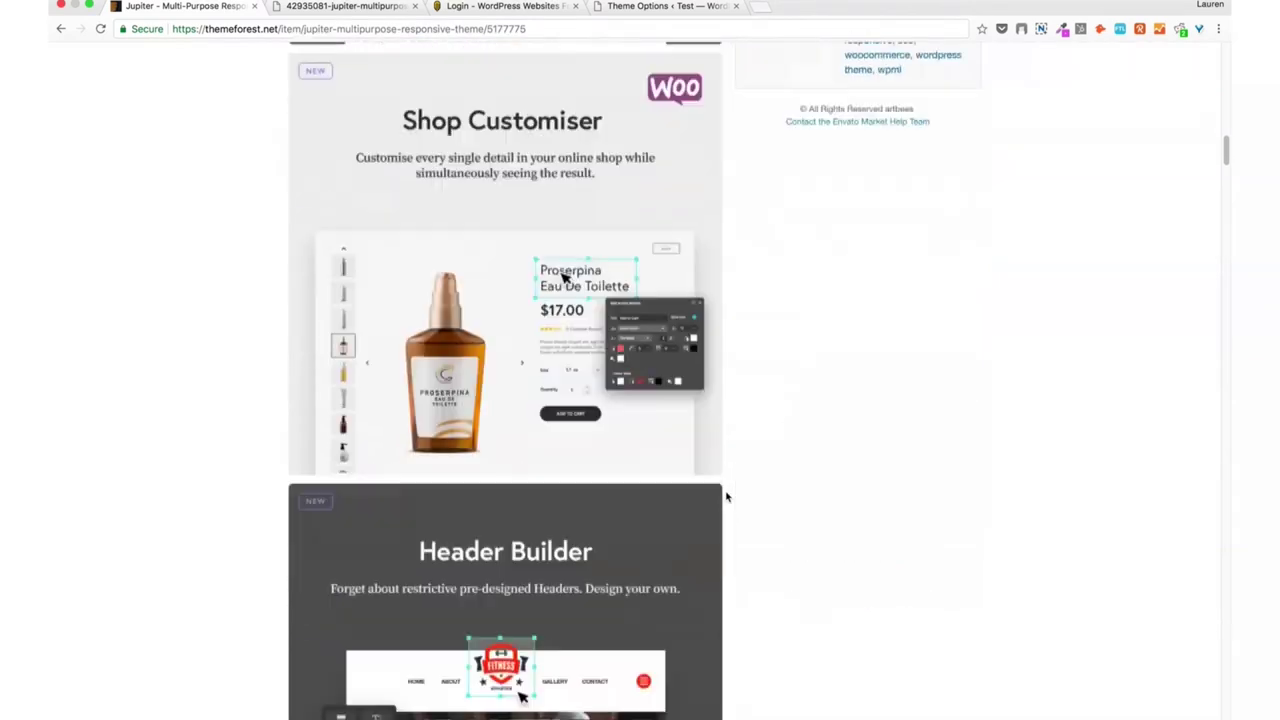
pyautogui.scroll(-10, 726, 496)
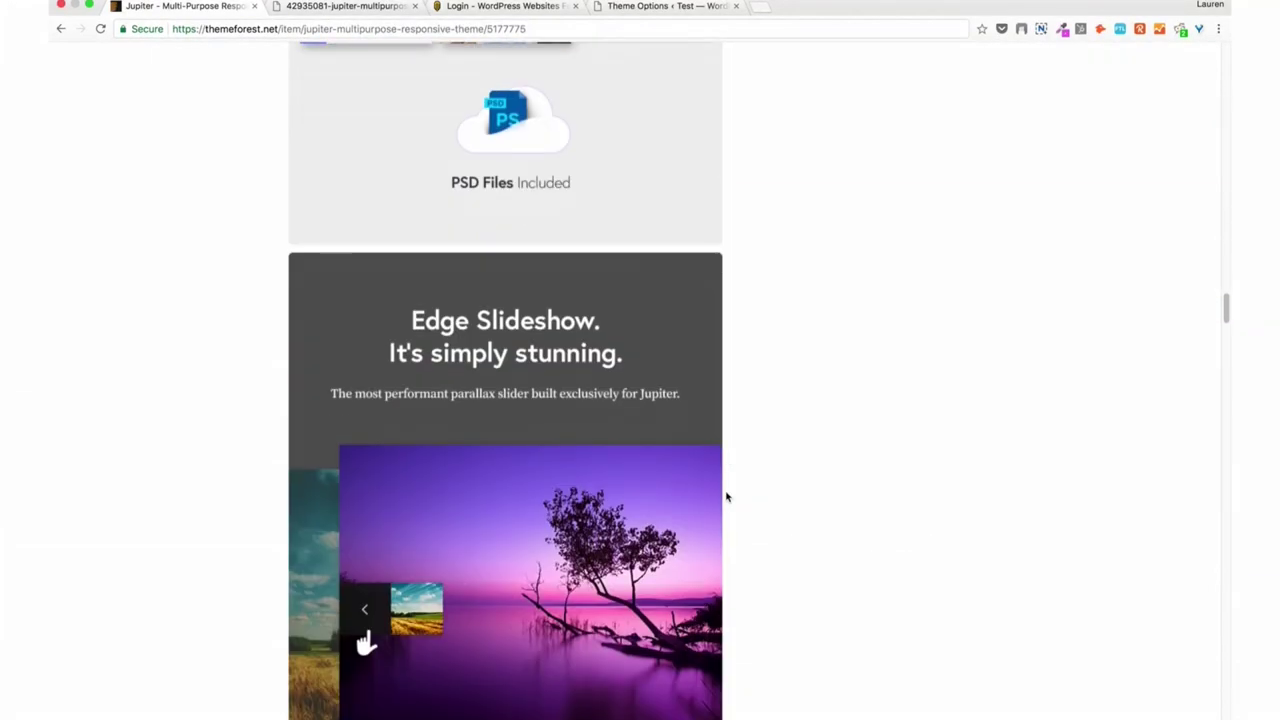
pyautogui.scroll(12, 726, 496)
pyautogui.scroll(15, 726, 496)
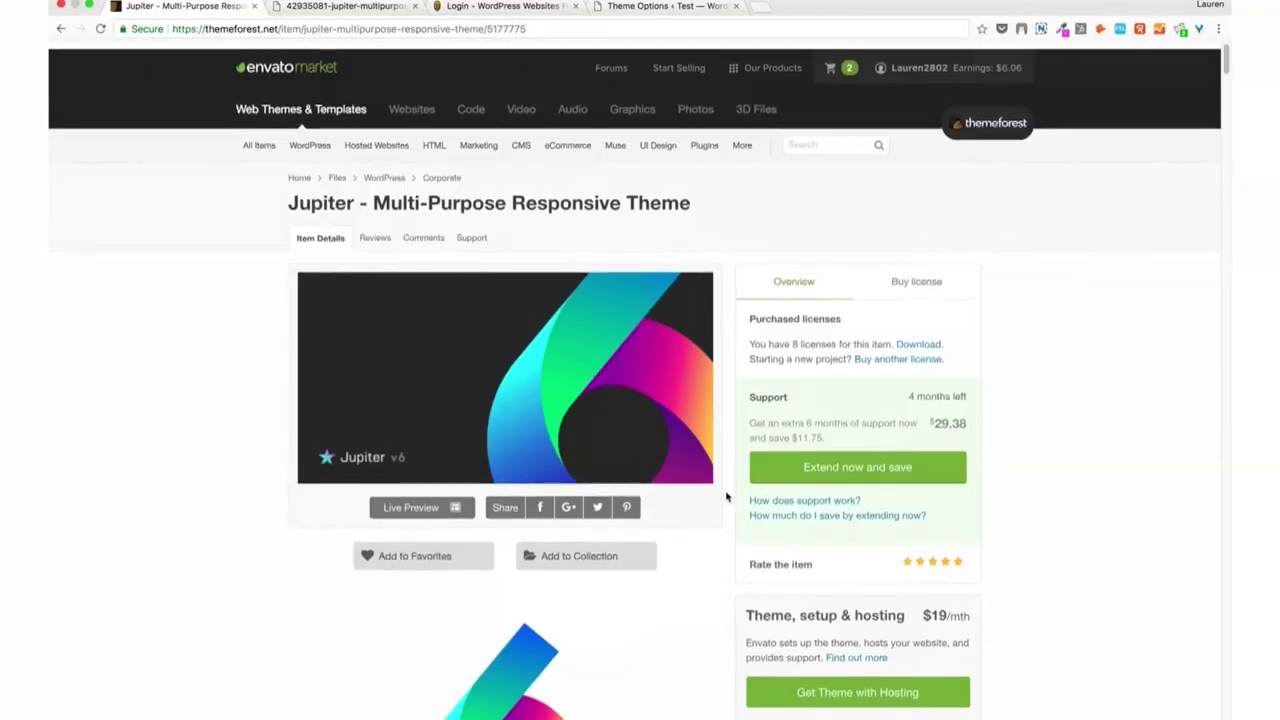